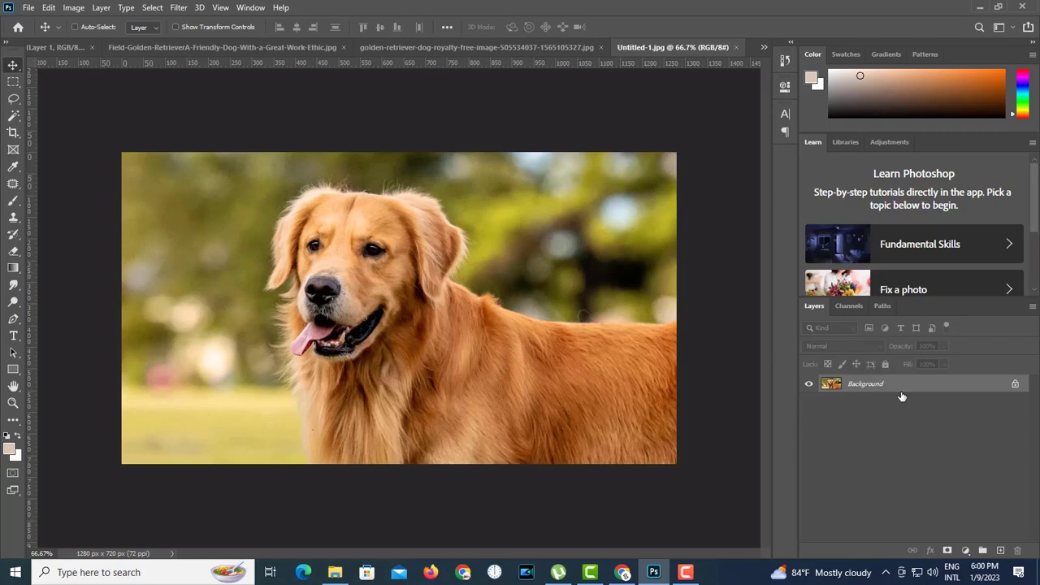
- Select the dog with Select Subject, open the selection in Select and Mask, and set the overlay opacity to 43%
left_click(152, 7)
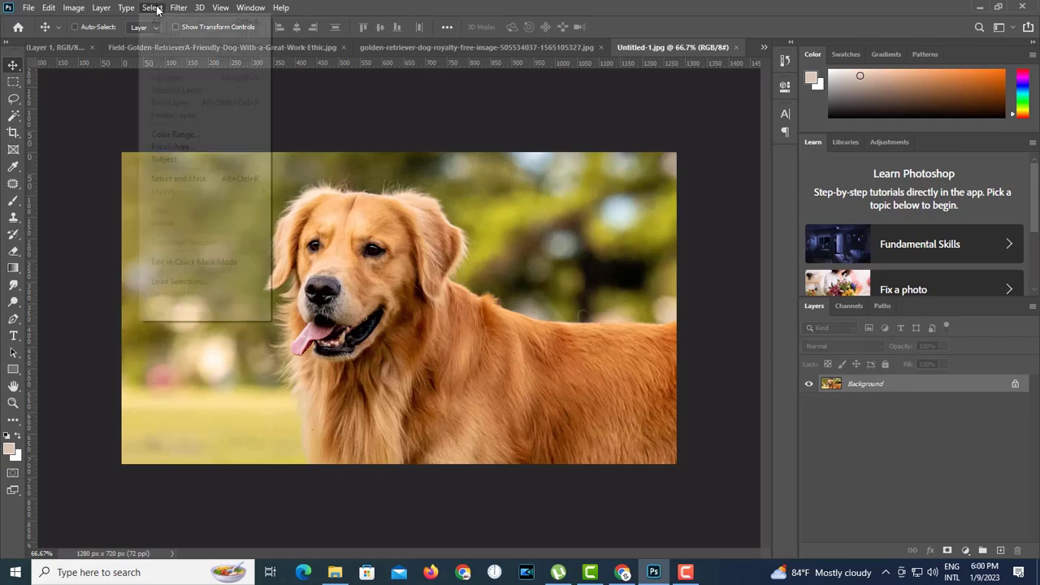
left_click(179, 158)
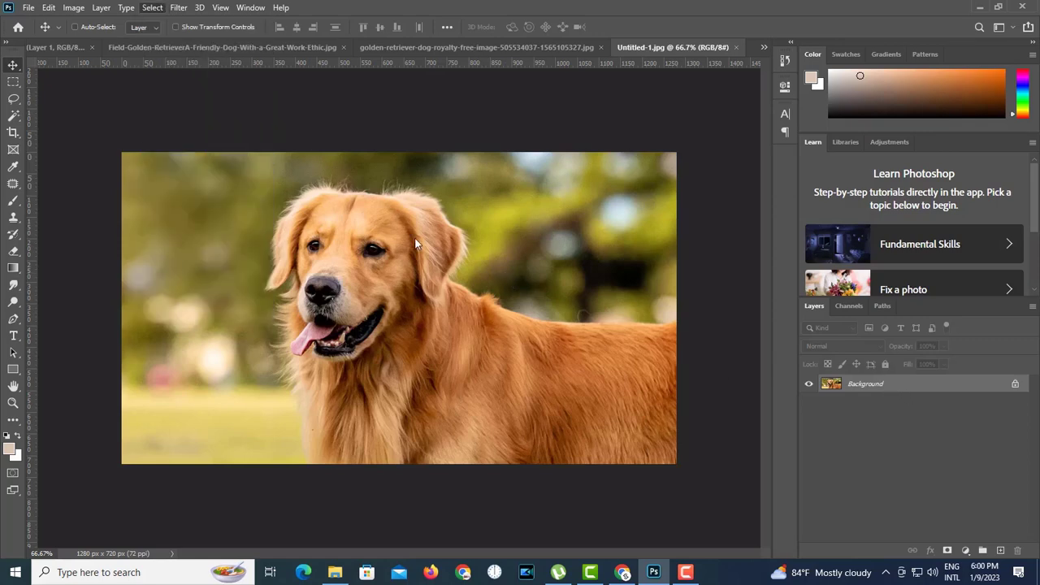
left_click(13, 81)
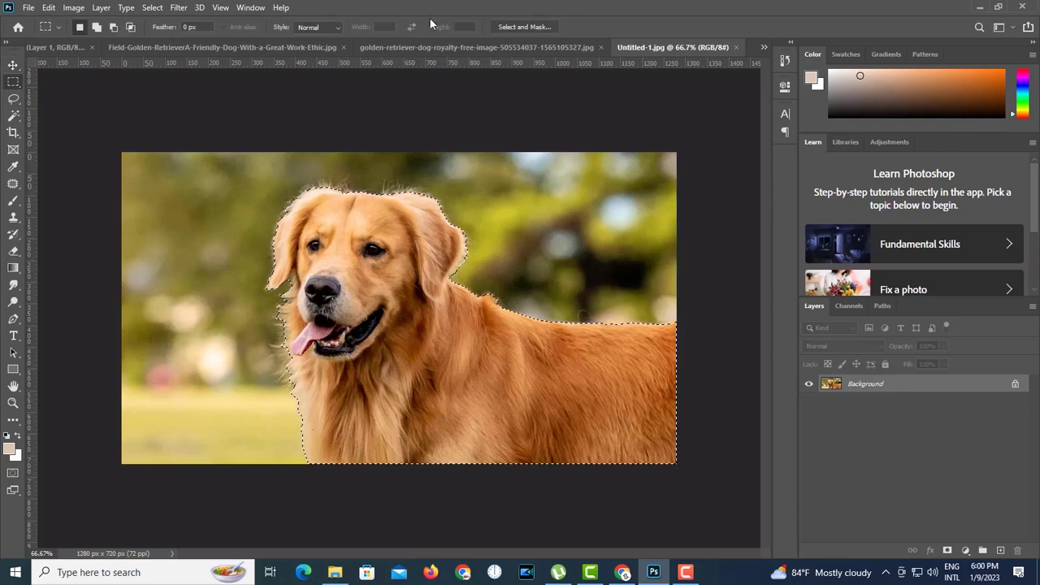
left_click(524, 27)
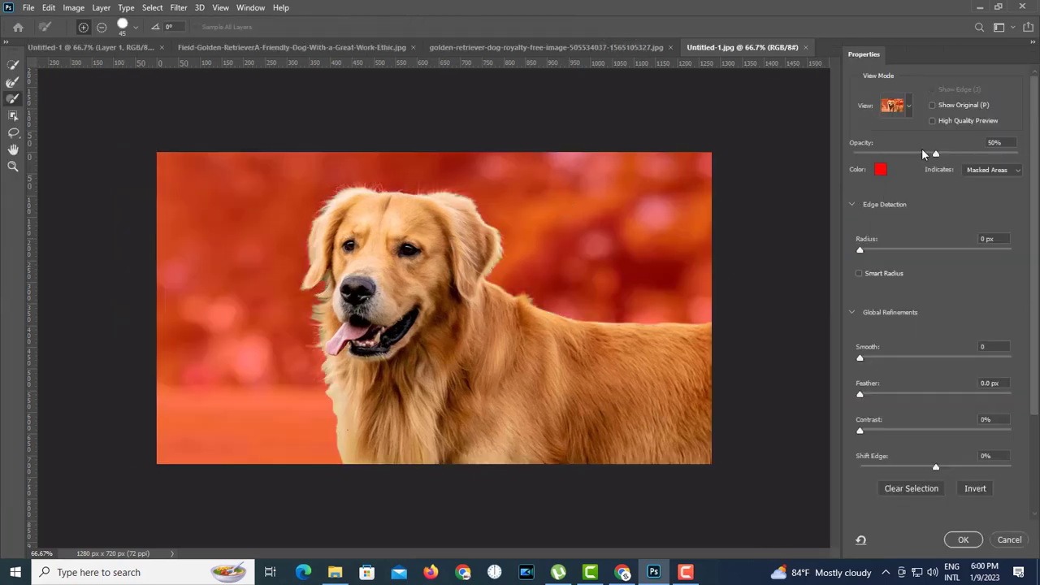
mouse_move(923, 154)
left_mouse_down()
mouse_move(975, 154)
mouse_move(924, 156)
left_mouse_up()
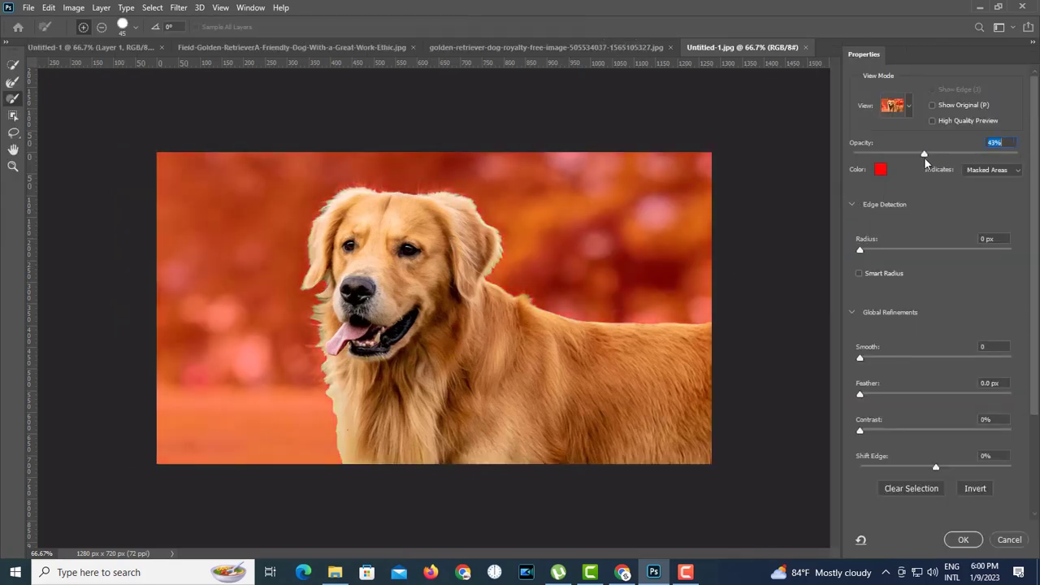
- Refine the fur edge along the dog's left-hand ear, cheek and chest with the Refine Edge Brush at size 70
key("ctrl+plus")
key("ctrl+plus")
left_click_drag(512, 133, 537, 246)
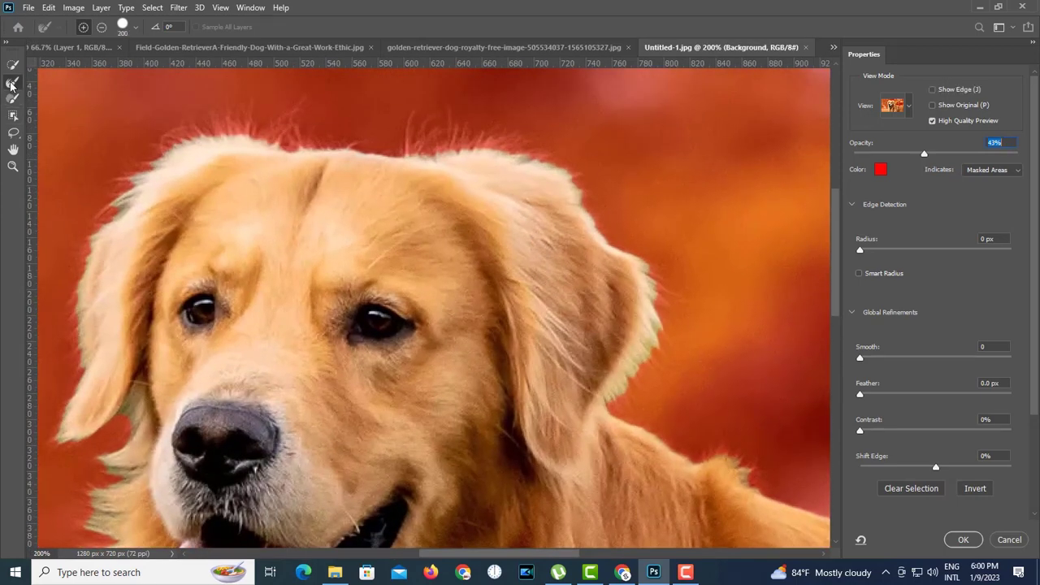
left_click(11, 84)
key("bracketleft")
key("bracketleft")
key("bracketleft")
key("bracketleft")
key("bracketleft")
key("bracketleft")
key("bracketleft")
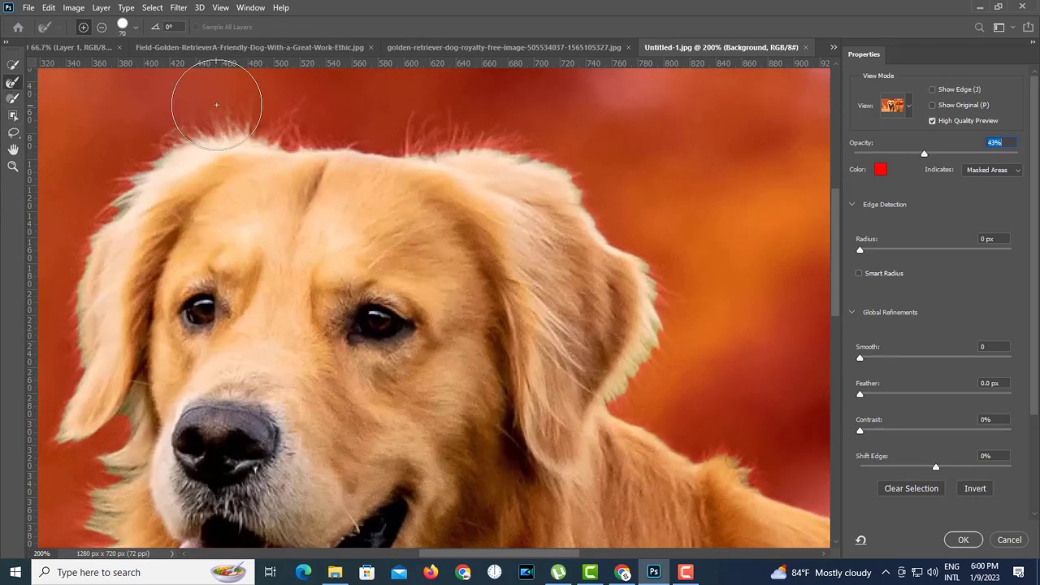
left_click_drag(195, 195, 371, 159)
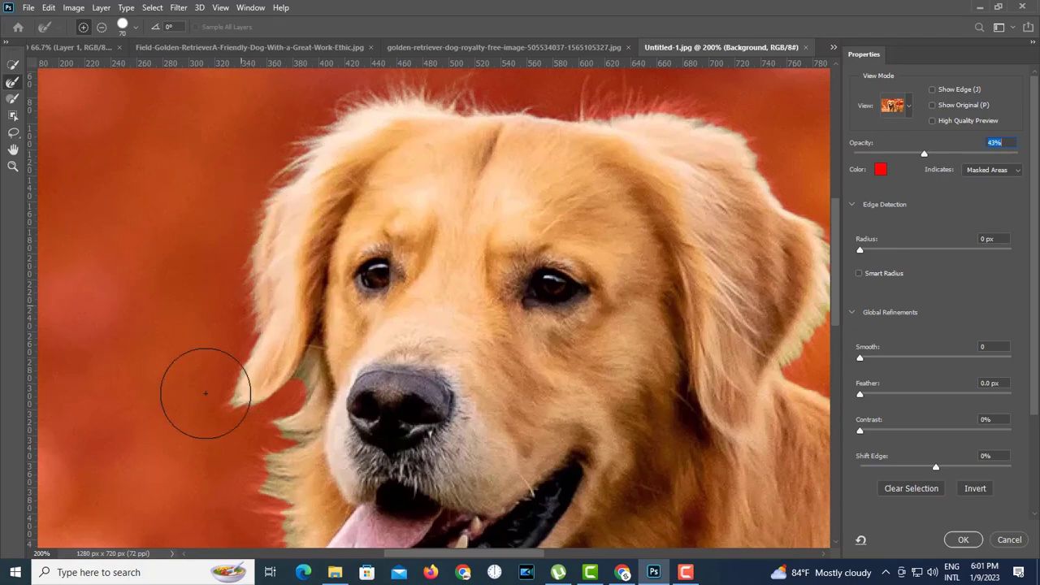
left_click_drag(284, 365, 286, 284)
left_click_drag(319, 255, 252, 421)
left_click_drag(260, 372, 281, 230)
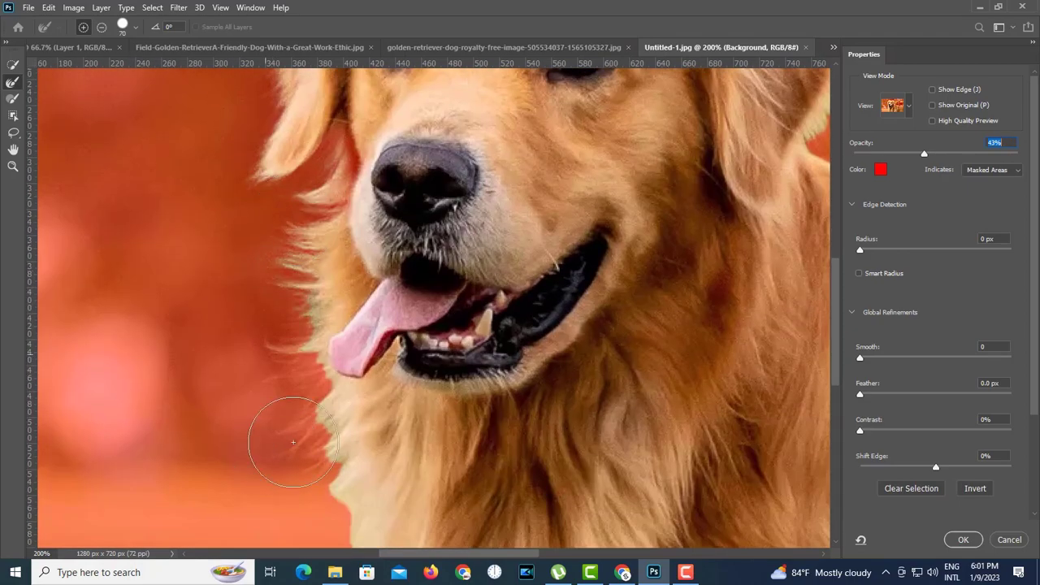
mouse_move(293, 442)
left_mouse_down()
mouse_move(289, 312)
mouse_move(354, 422)
mouse_move(328, 448)
mouse_move(373, 429)
mouse_move(360, 229)
left_mouse_up()
- Brush Refine Edge along the fur of the dog's back, right-hand ear and top of the head
left_click_drag(557, 315, 213, 407)
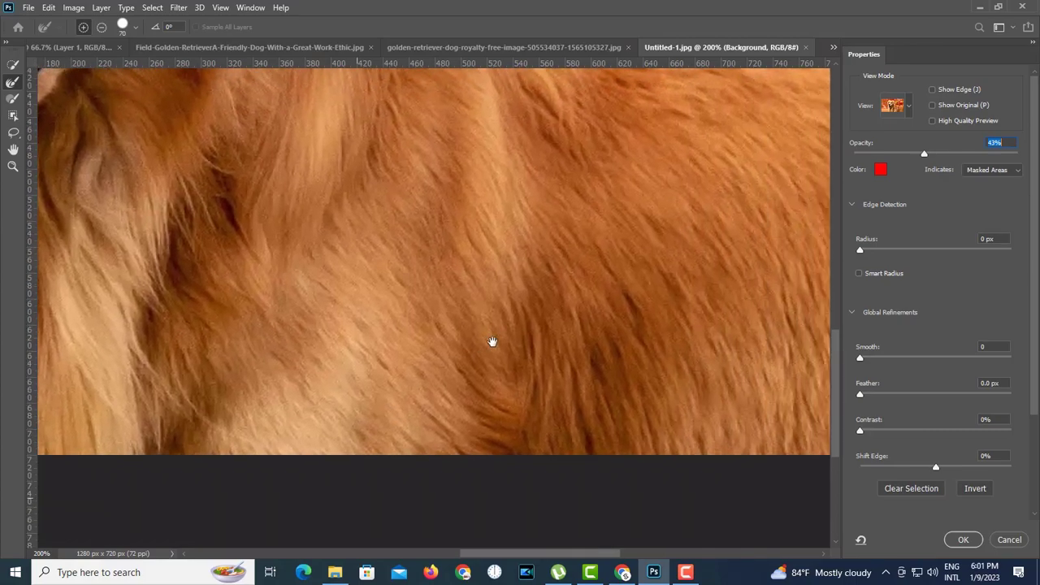
scroll(505, 286, "down", 1)
left_click_drag(505, 286, 520, 433)
scroll(398, 272, "up", 1)
left_click_drag(398, 273, 411, 362)
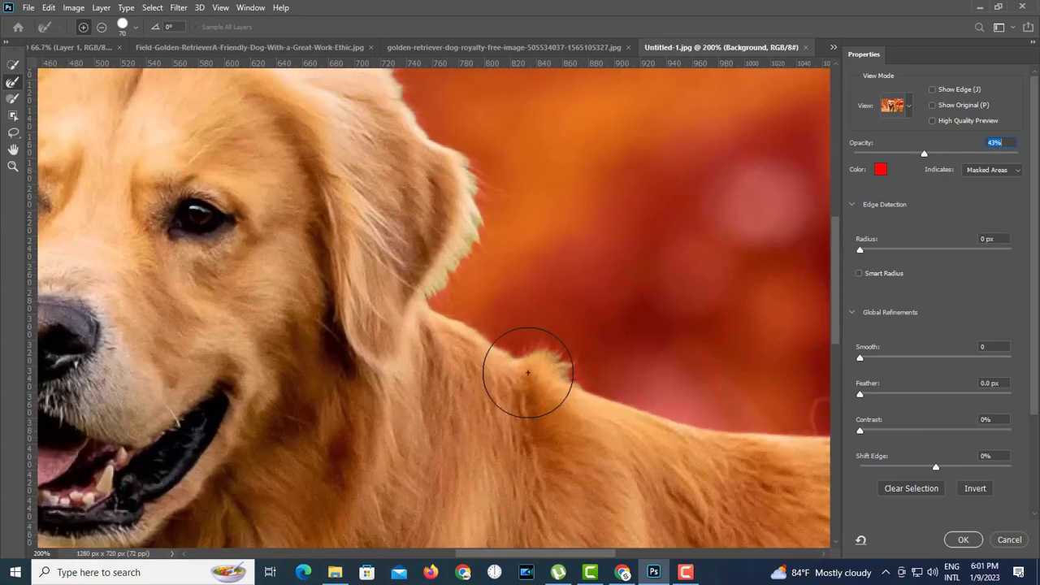
left_click_drag(528, 372, 443, 406)
left_click_drag(457, 276, 370, 233)
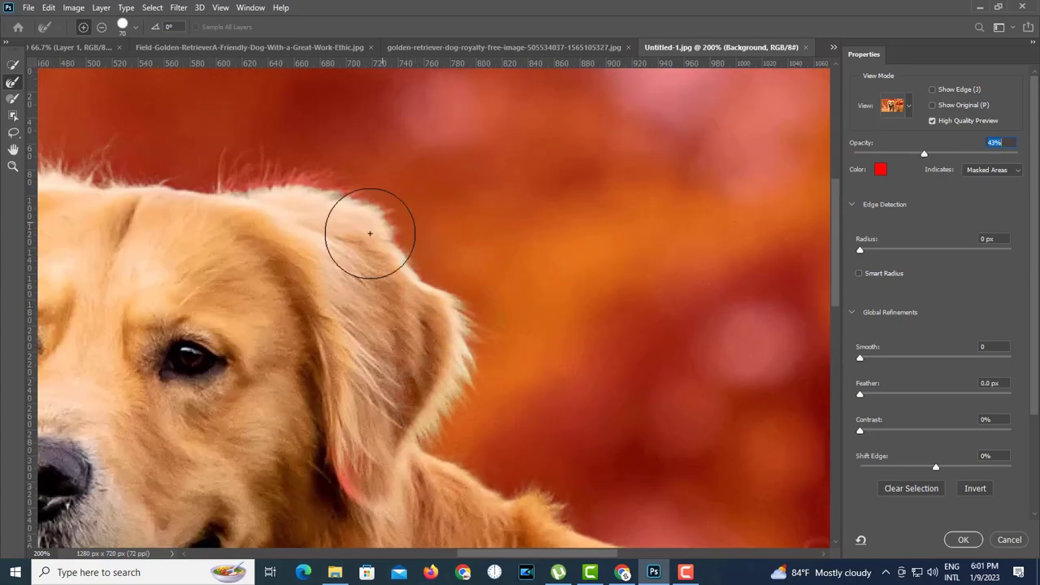
left_click_drag(241, 274, 525, 300)
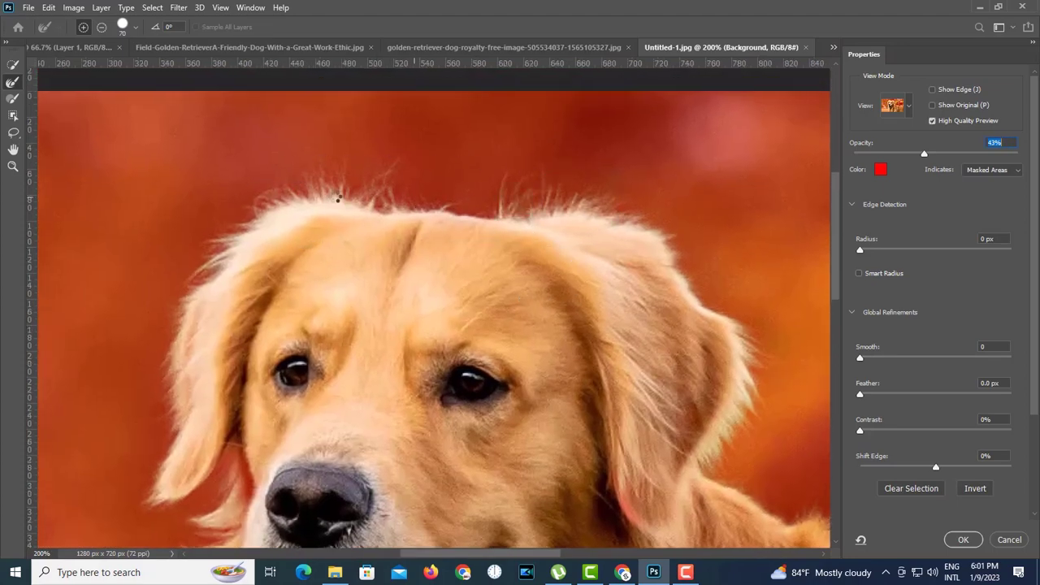
- Add the missed fur beside the muzzle and down the chest with the Quick Selection tool, enlarging the brush to size 30
left_click(13, 65)
left_click_drag(268, 410, 269, 312)
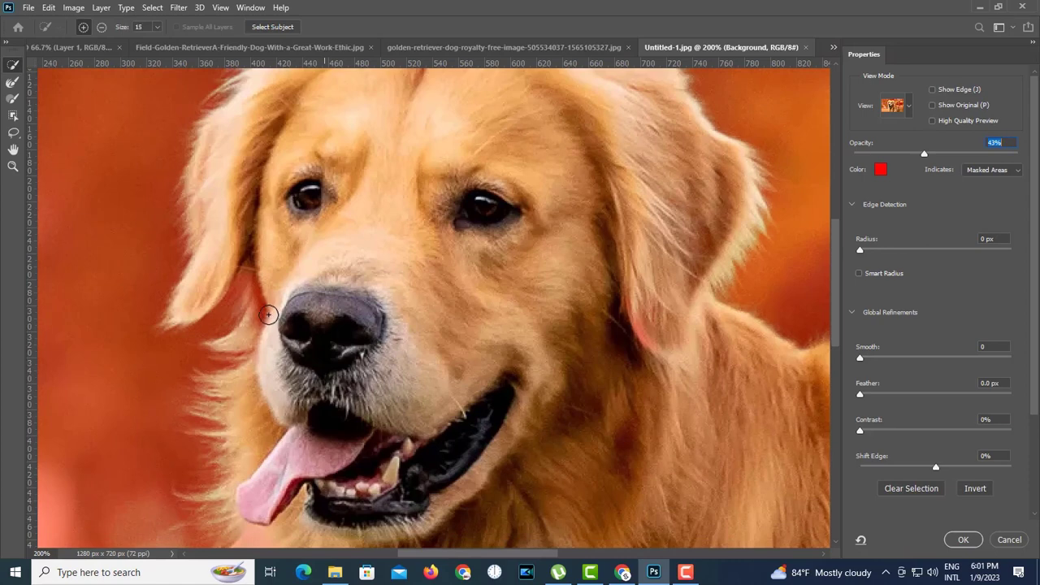
scroll(312, 446, "down", 5)
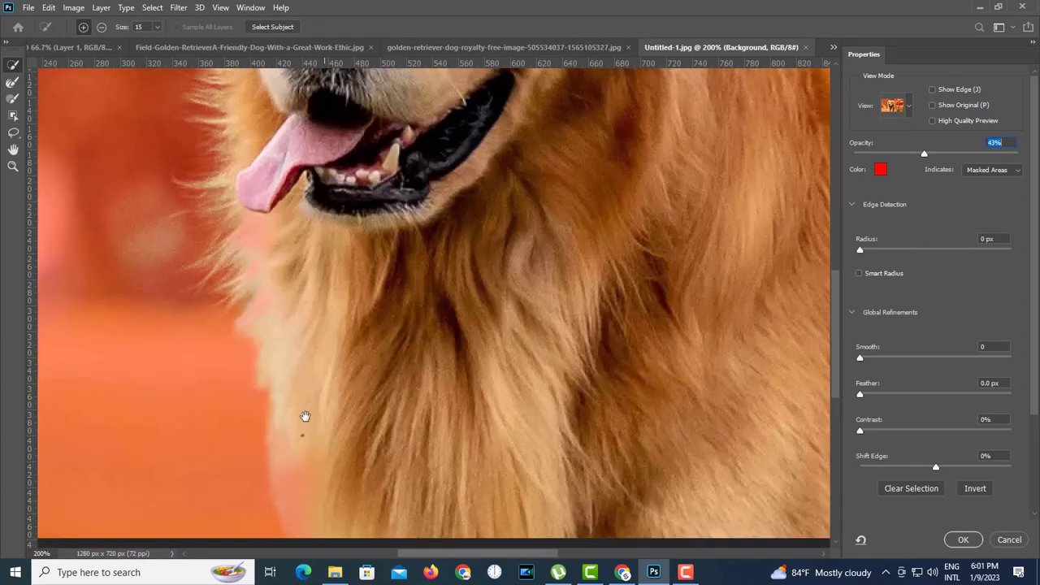
left_click_drag(275, 258, 266, 229)
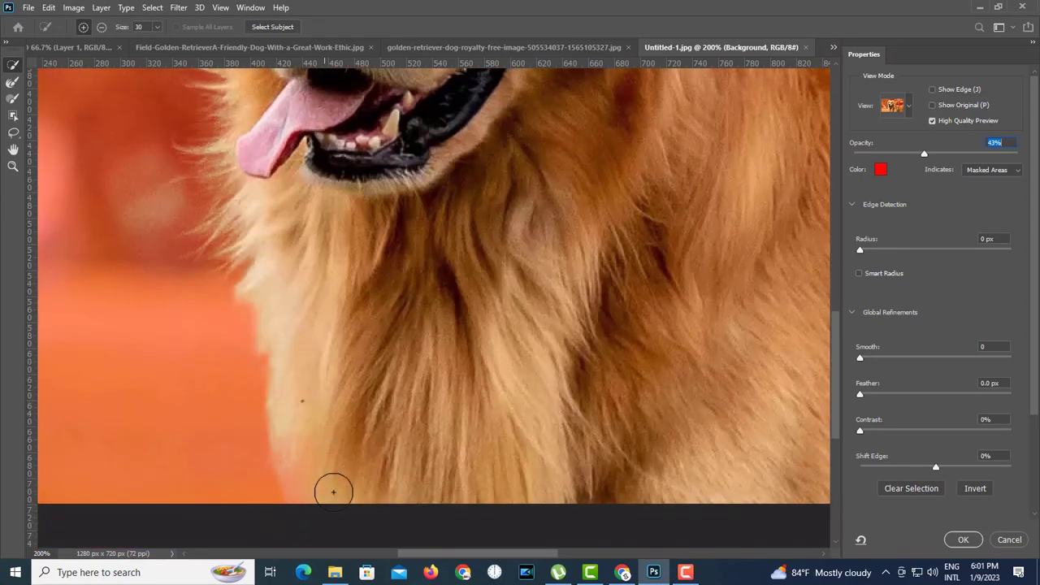
left_click_drag(333, 491, 319, 503)
scroll(385, 347, "down", 2)
left_click_drag(488, 229, 479, 348)
- Set the overlay opacity to 100% and subtract the stray background patch beside the dog's chest from the selection
left_click(931, 120)
left_click_drag(926, 154, 1017, 154)
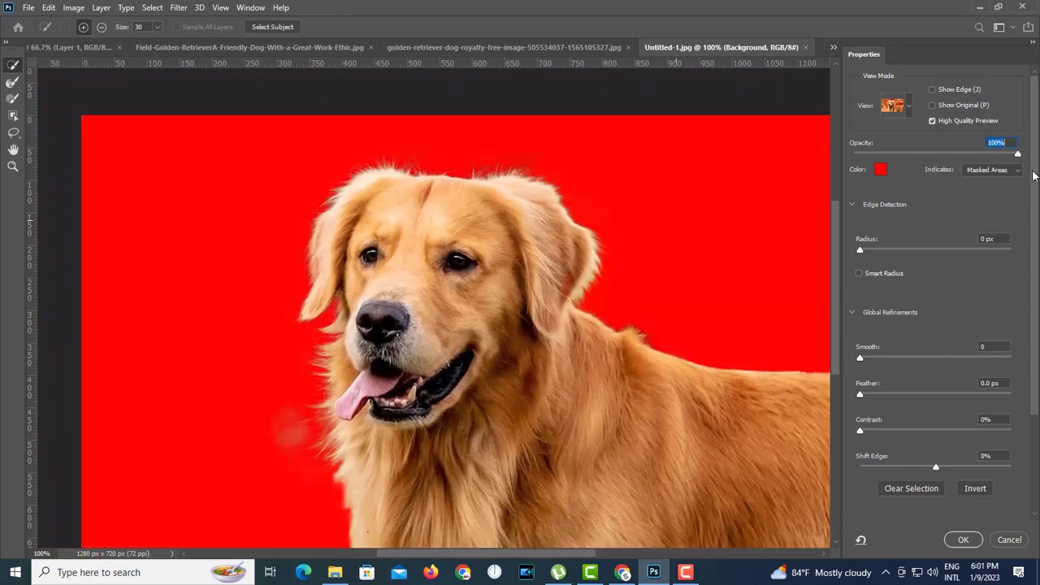
scroll(309, 439, "up", 3)
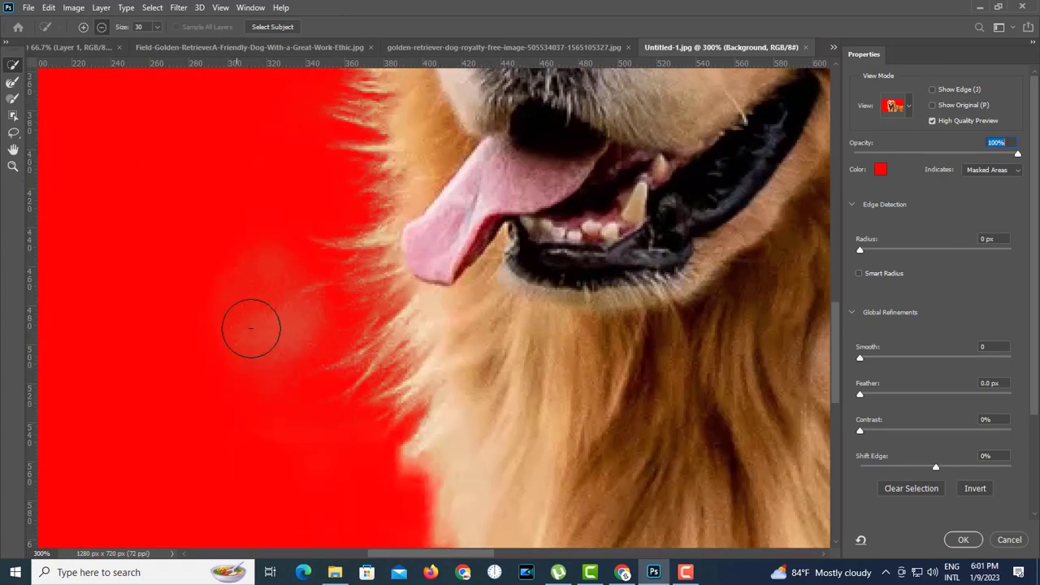
scroll(330, 349, "down", 3)
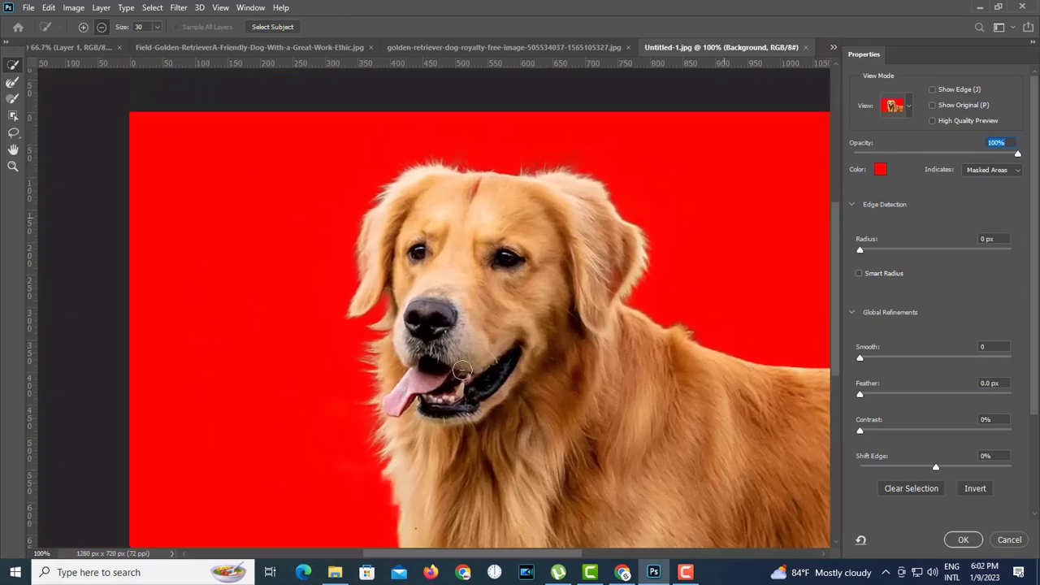
- Undo the mistaken subtraction on the dog's forehead and add the missed forehead streak to the selection
left_click(474, 190)
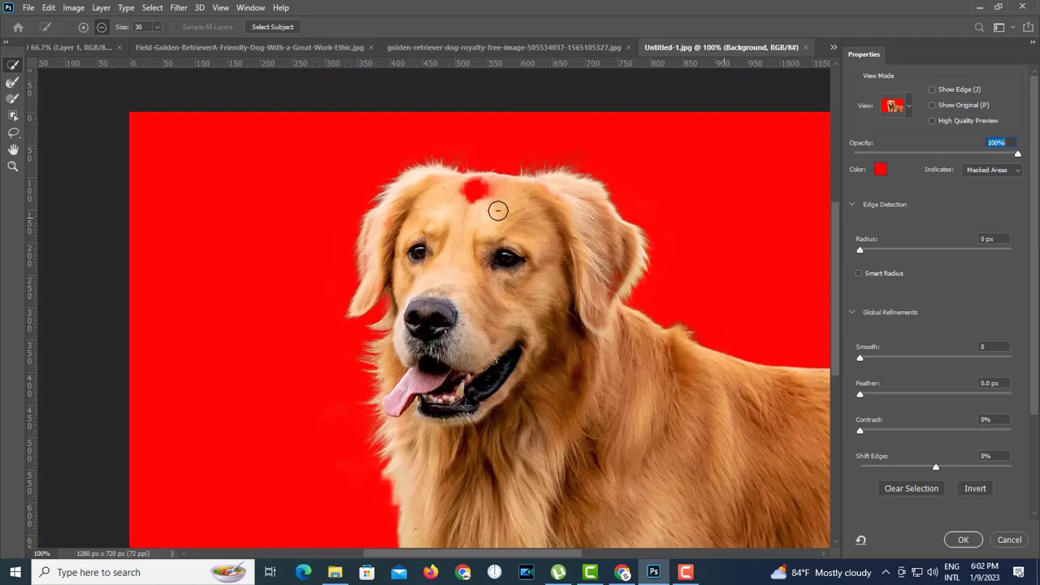
key("ctrl+z")
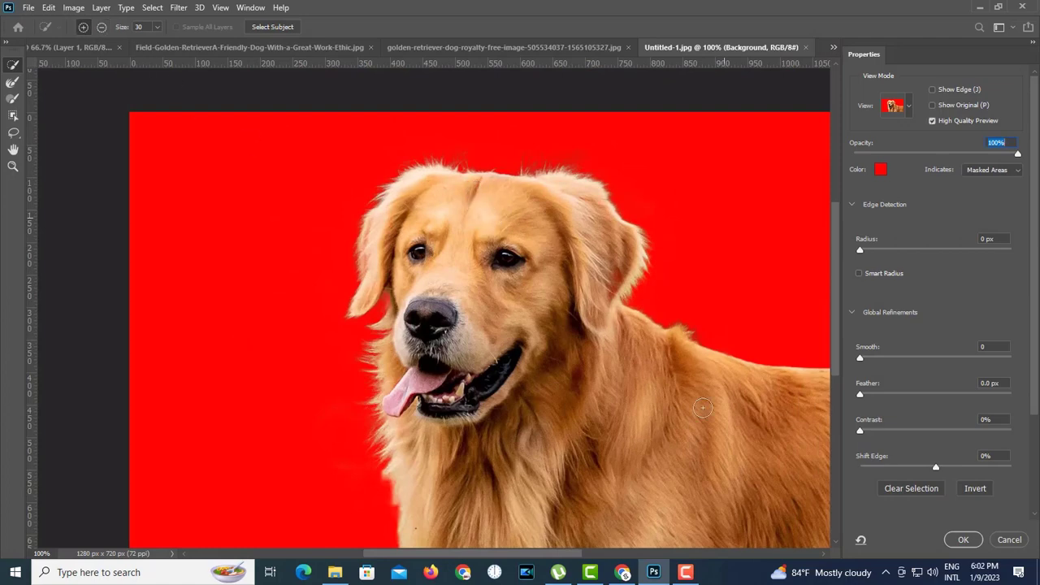
left_click_drag(639, 432, 634, 415)
- Output the refined dog selection as a layer mask
scroll(894, 504, "down", 5)
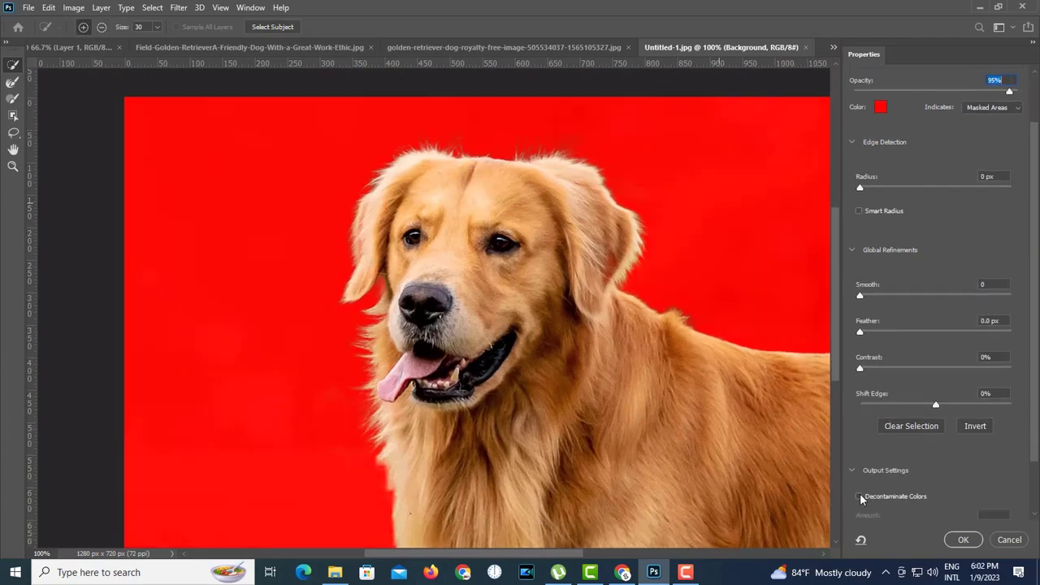
left_click(923, 481)
left_click(916, 501)
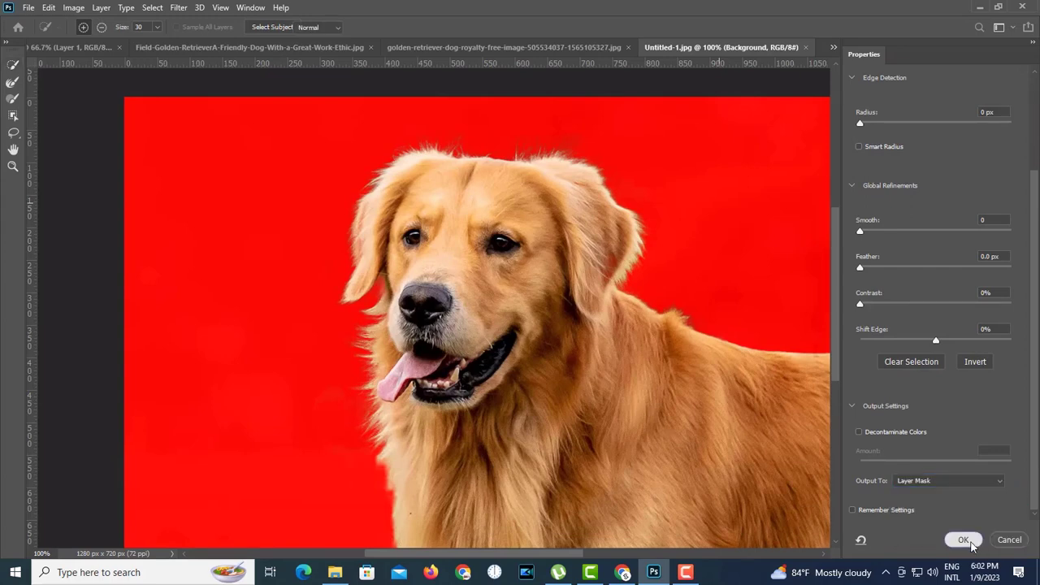
left_click(962, 539)
- Copy the masked dog from its floating window into the sitting-dog image and put the source window away
left_click_drag(960, 391, 1000, 550)
left_click(897, 403)
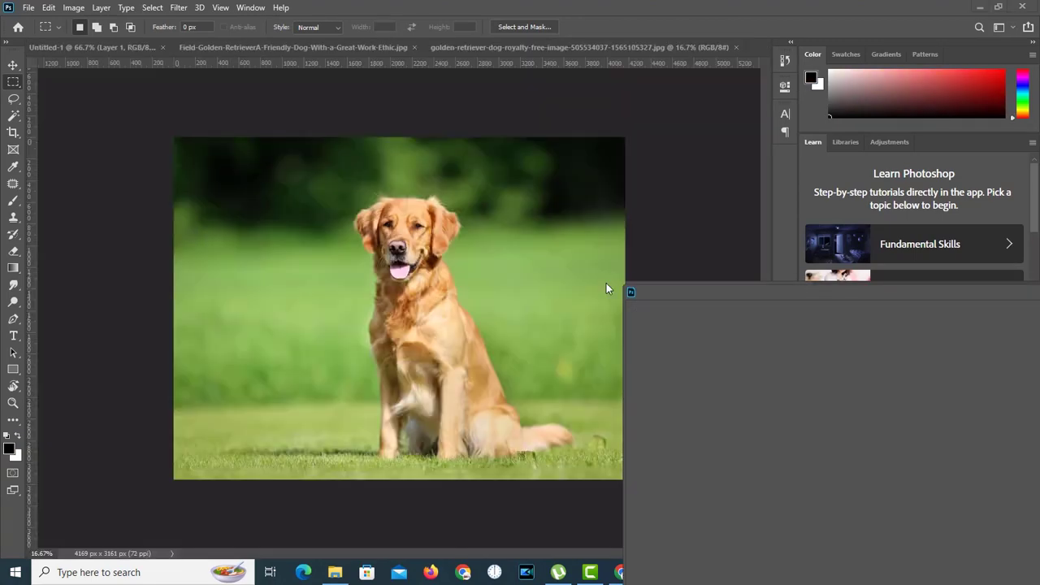
key("v")
left_click_drag(912, 447, 434, 349)
left_click_drag(706, 292, 177, 450)
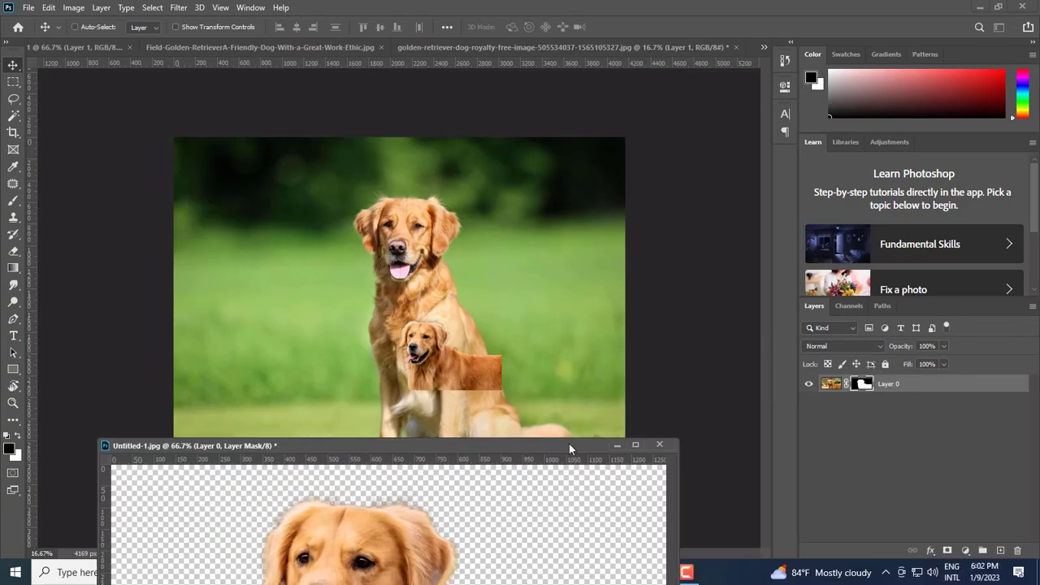
left_click(608, 444)
left_click(457, 358)
- In the lying golden retriever image, select the dog with Select Subject and open Select and Mask at 70% overlay opacity
left_click(361, 47)
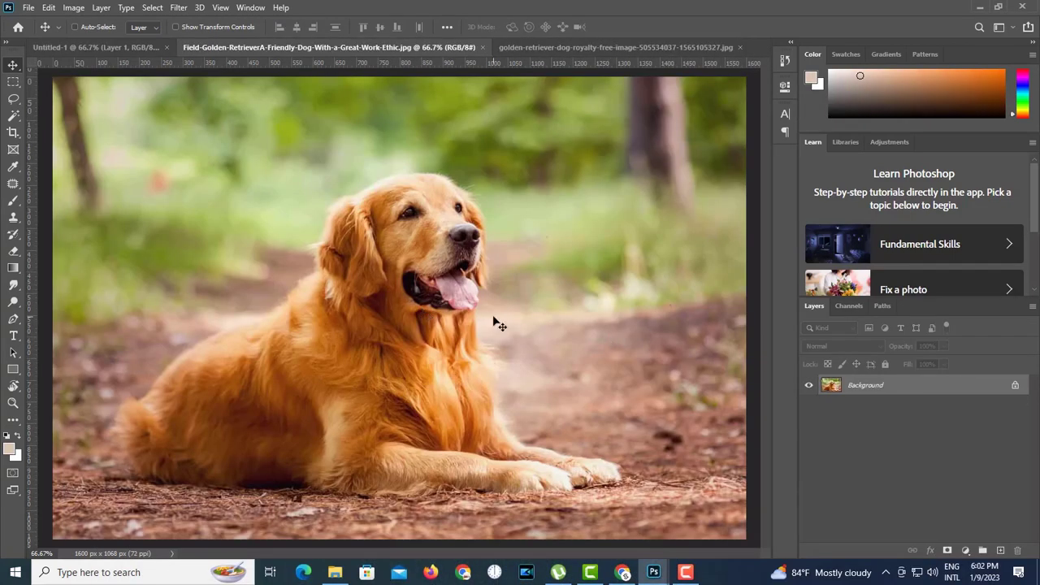
scroll(429, 254, "up", 1)
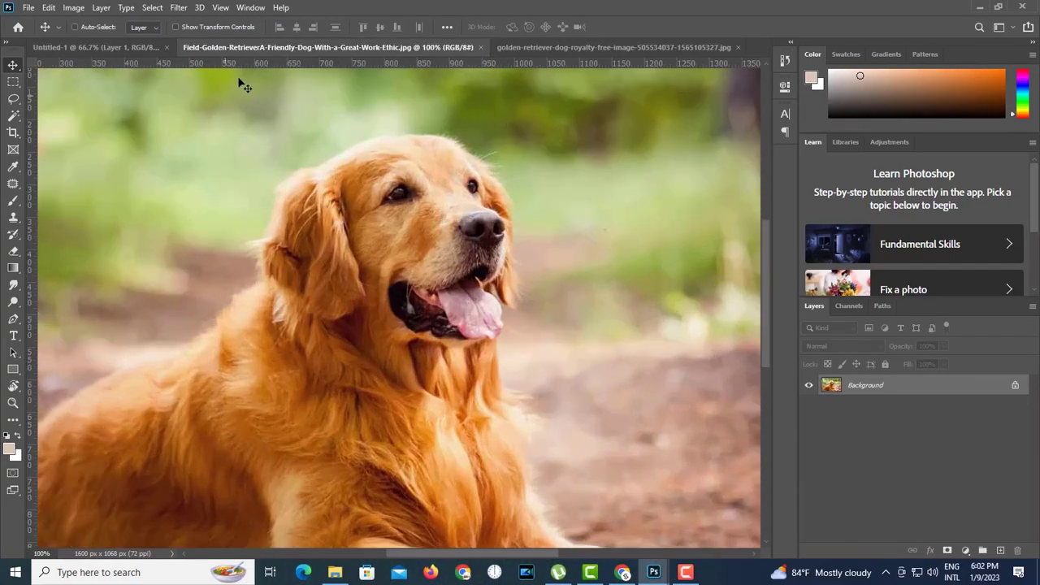
left_click(147, 9)
left_click(203, 159)
key("m")
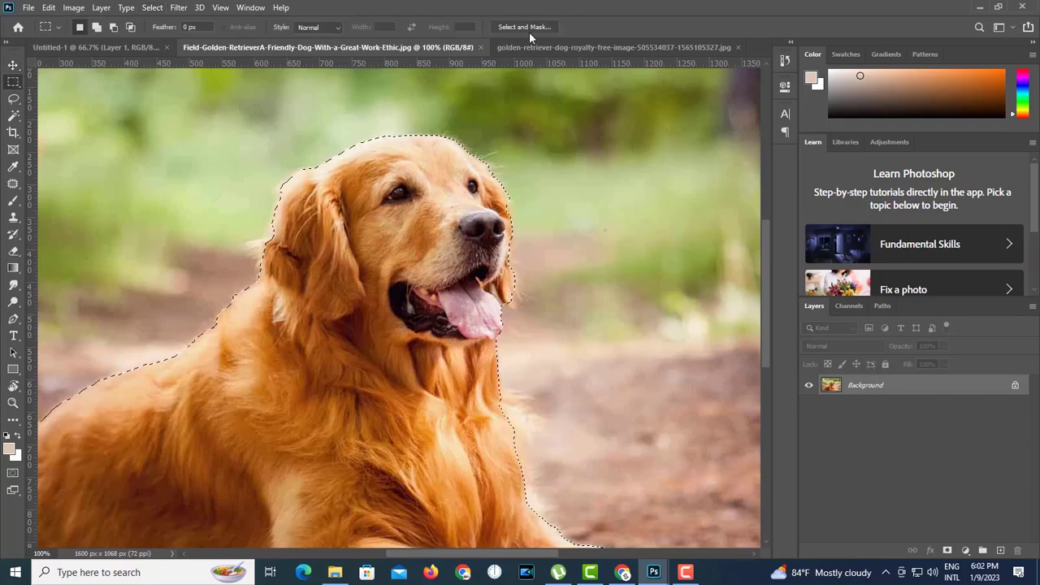
left_click(524, 27)
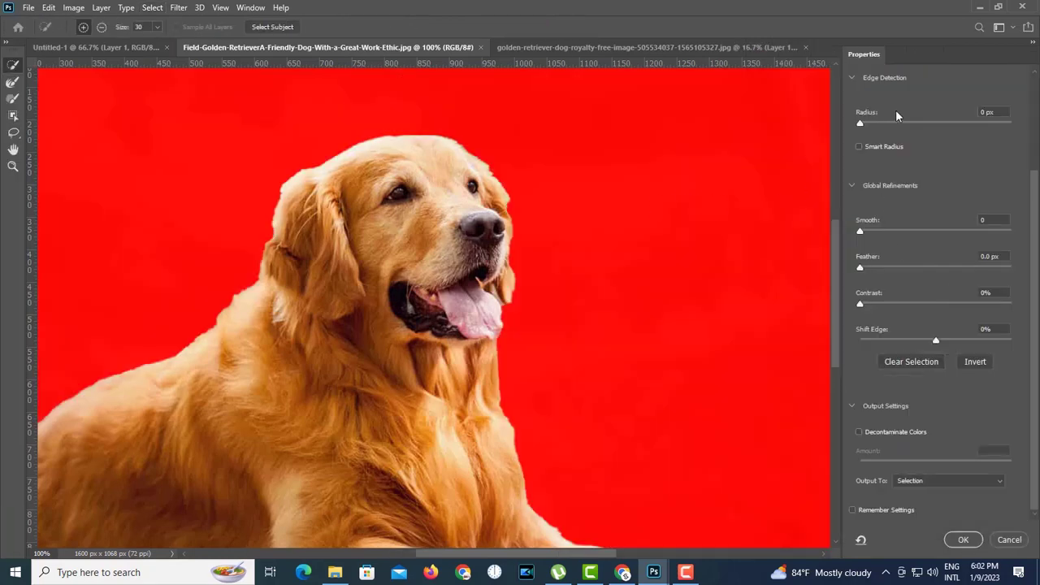
scroll(896, 116, "up", 2)
left_click_drag(936, 90, 968, 89)
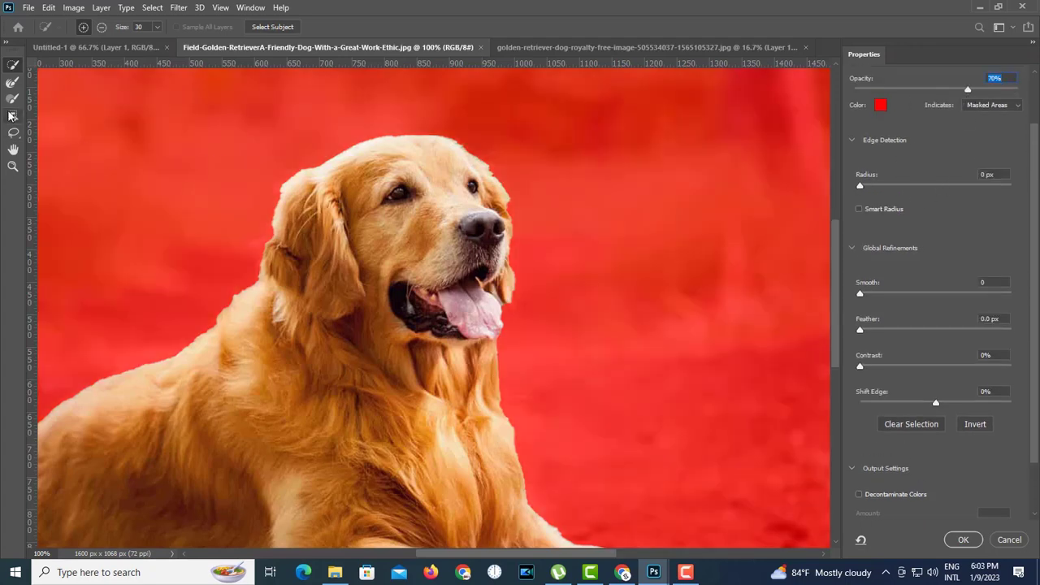
- Brush Refine Edge along the fur of the lying dog's left-hand ear and back
left_click(12, 82)
scroll(314, 186, "up", 1)
mouse_move(341, 143)
left_mouse_down()
mouse_move(284, 156)
mouse_move(231, 208)
mouse_move(168, 426)
left_mouse_up()
left_click_drag(185, 415, 290, 325)
left_click_drag(450, 257, 285, 519)
- Refine the fur edge over the top of the head and down the right-hand side, reducing the brush to size 40
key("bracketleft")
key("bracketleft")
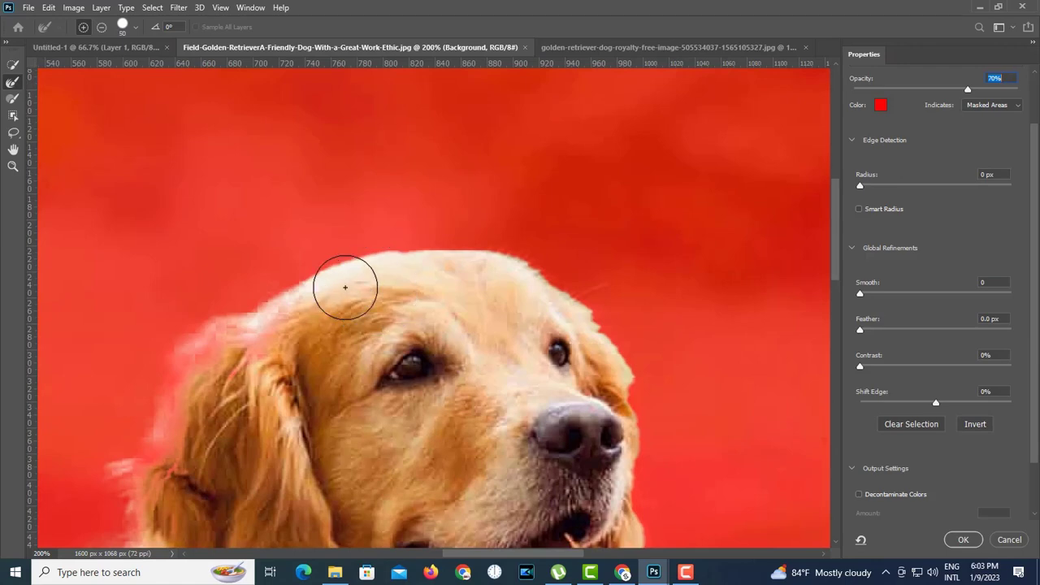
left_click_drag(309, 286, 422, 251)
key("bracketleft")
key("bracketleft")
mouse_move(522, 260)
left_mouse_down()
mouse_move(615, 311)
mouse_move(656, 411)
mouse_move(638, 253)
mouse_move(609, 411)
left_mouse_up()
left_click_drag(598, 474, 598, 288)
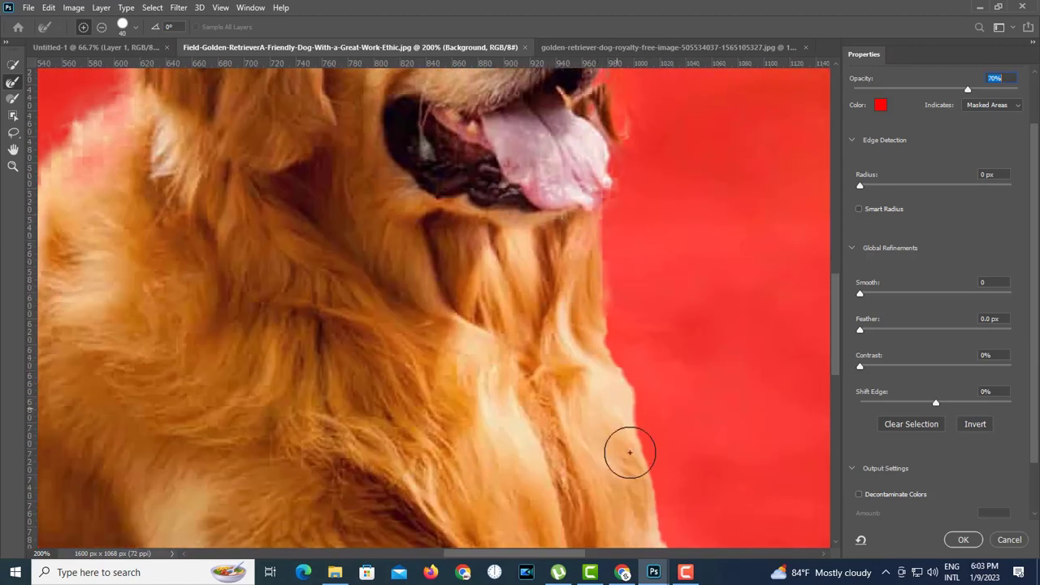
- With Refine Edge in subtract mode at brush size 25, restore the fur along the lying dog's left-hand ear and the top of its head
left_click(599, 419, "alt")
left_click(441, 141, "ctrl")
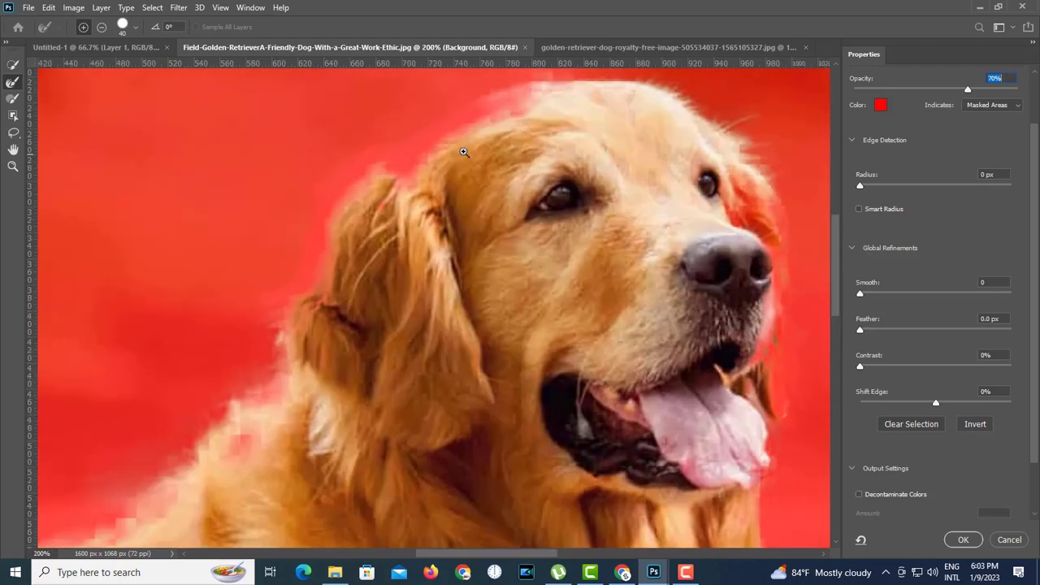
left_click(101, 29)
mouse_move(425, 155)
left_mouse_down()
mouse_move(493, 106)
mouse_move(353, 198)
mouse_move(309, 288)
mouse_move(321, 245)
mouse_move(289, 361)
mouse_move(303, 287)
mouse_move(356, 302)
left_mouse_up()
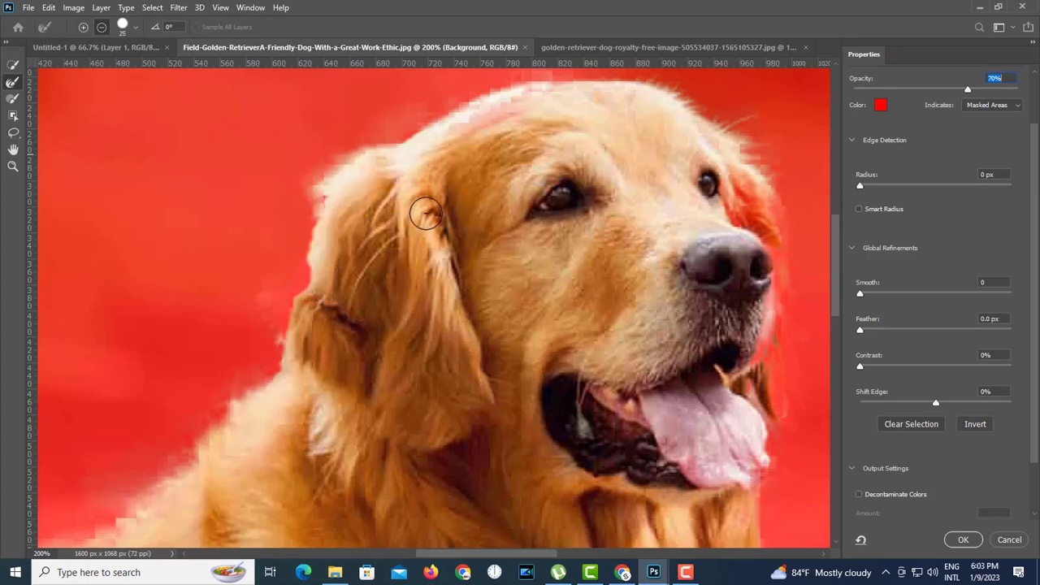
left_click(527, 122)
- Restore the lying dog's edge along the right-hand ear, muzzle and tongue with the subtracting Refine Edge brush
key("space")
mouse_move(735, 186)
left_mouse_down()
mouse_move(550, 300)
mouse_move(577, 378)
left_mouse_up()
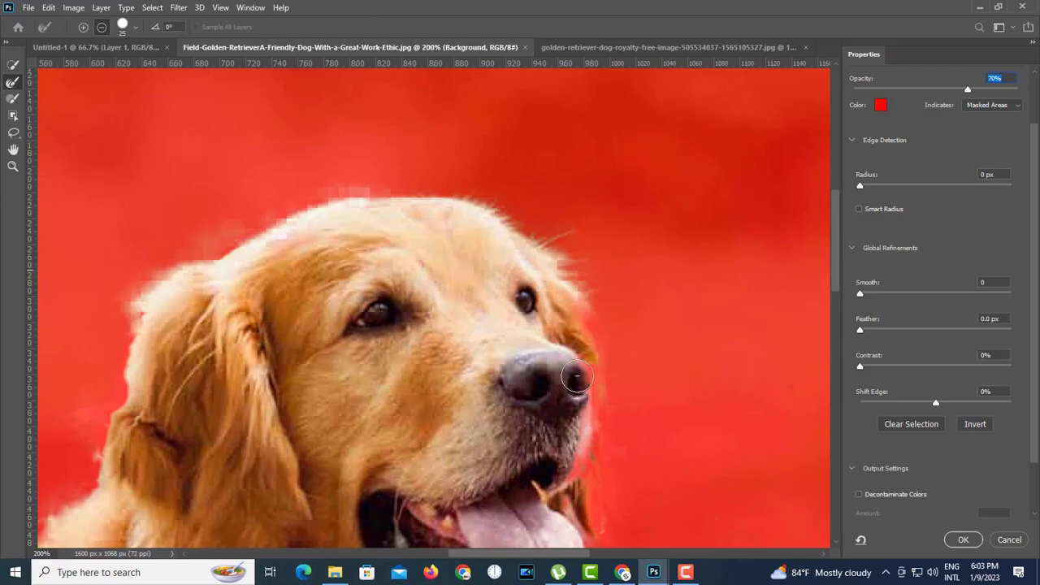
key("space")
mouse_move(569, 487)
left_mouse_down()
mouse_move(574, 309)
mouse_move(600, 244)
mouse_move(599, 195)
mouse_move(589, 279)
left_mouse_up()
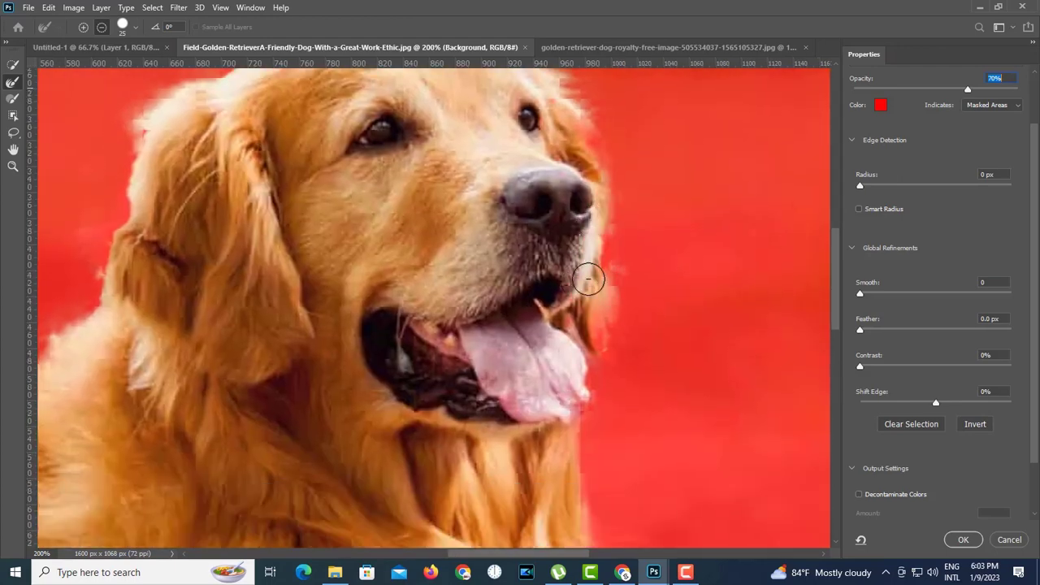
left_click_drag(569, 325, 565, 412)
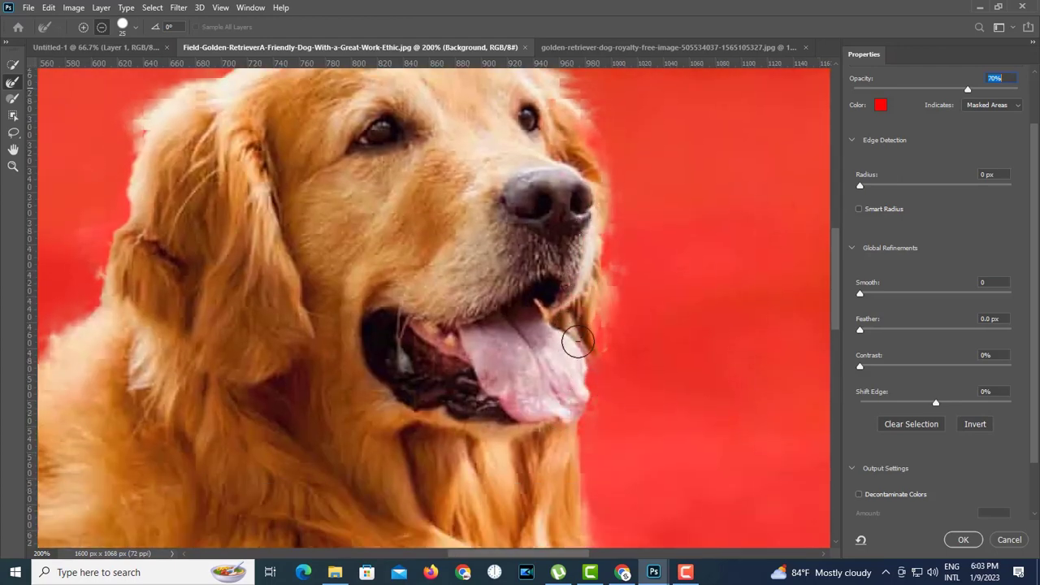
key("ctrl+minus")
key("space")
left_click_drag(551, 316, 545, 285)
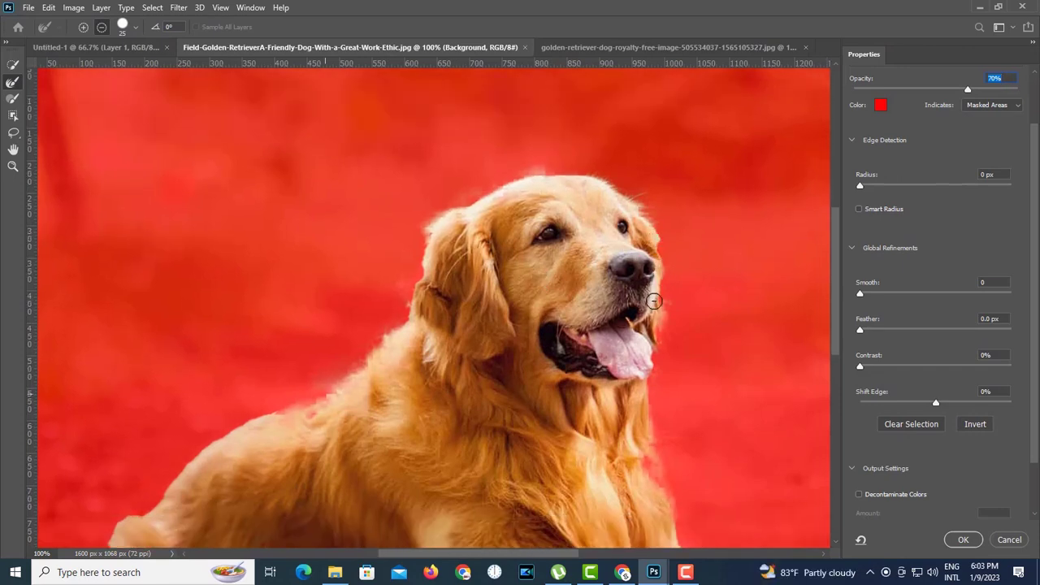
- Output the refined selection of the lying dog as a layer mask
left_click_drag(1034, 460, 1036, 536)
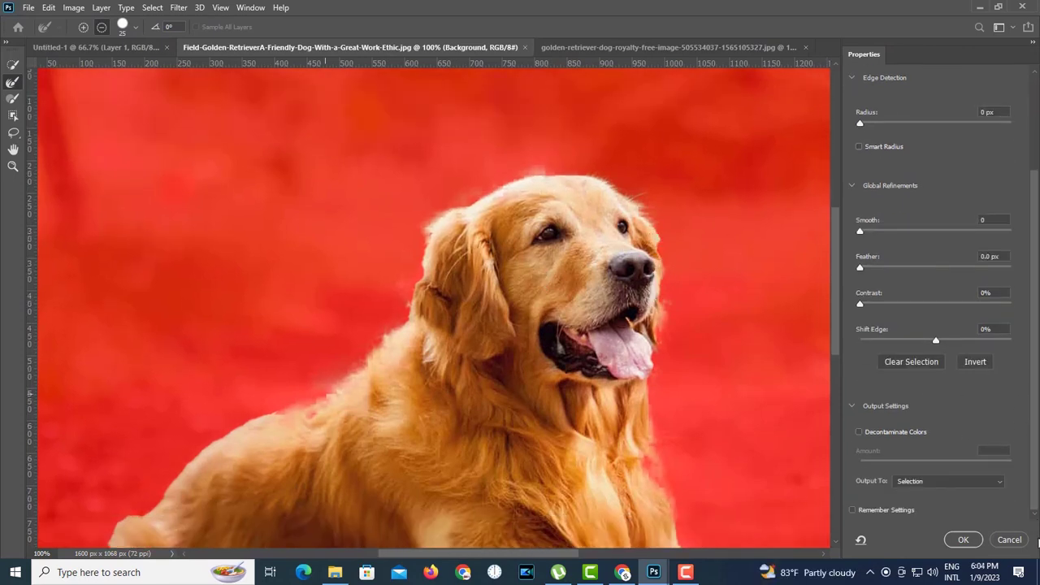
left_click(965, 483)
left_click(959, 501)
left_click(975, 540)
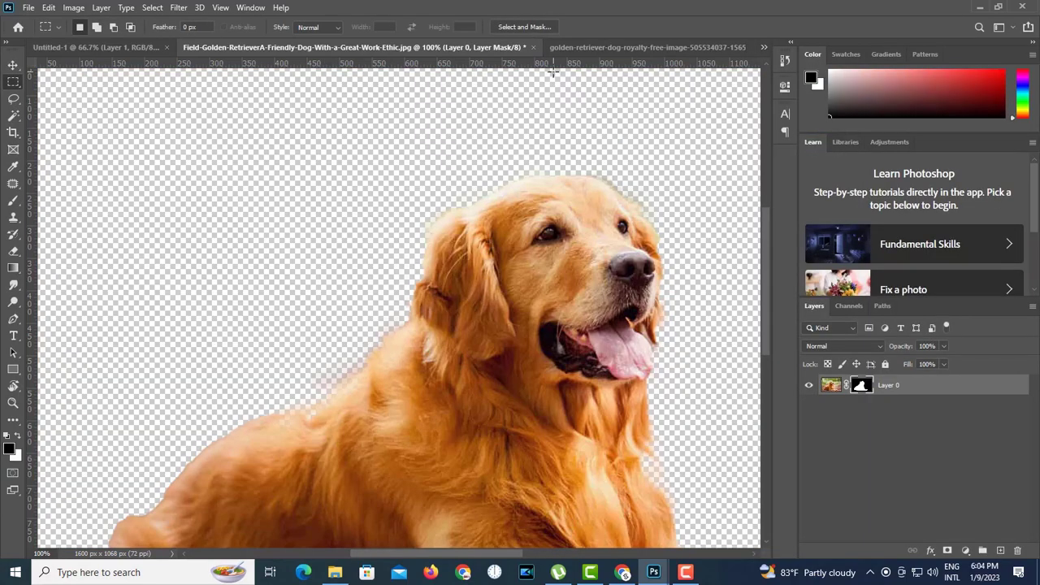
- Float the lying dog's document window and copy the masked dog into the sitting-dog image
left_click_drag(475, 48, 311, 261)
key("v")
left_click_drag(523, 437, 491, 221)
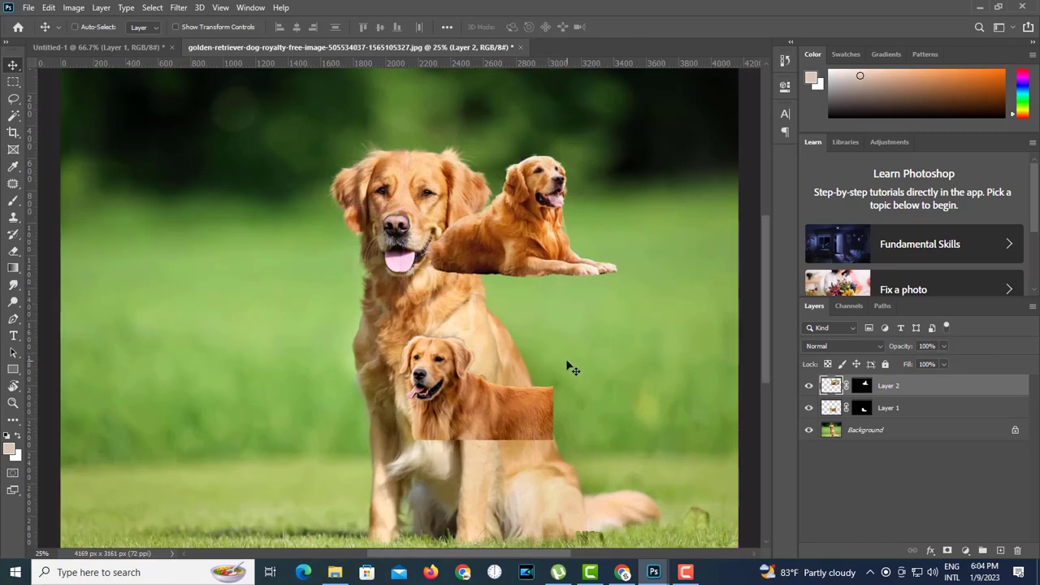
- Duplicate the Background layer and scale the copy down proportionally to roughly half size
left_click(896, 433)
left_click_drag(971, 432, 1000, 550)
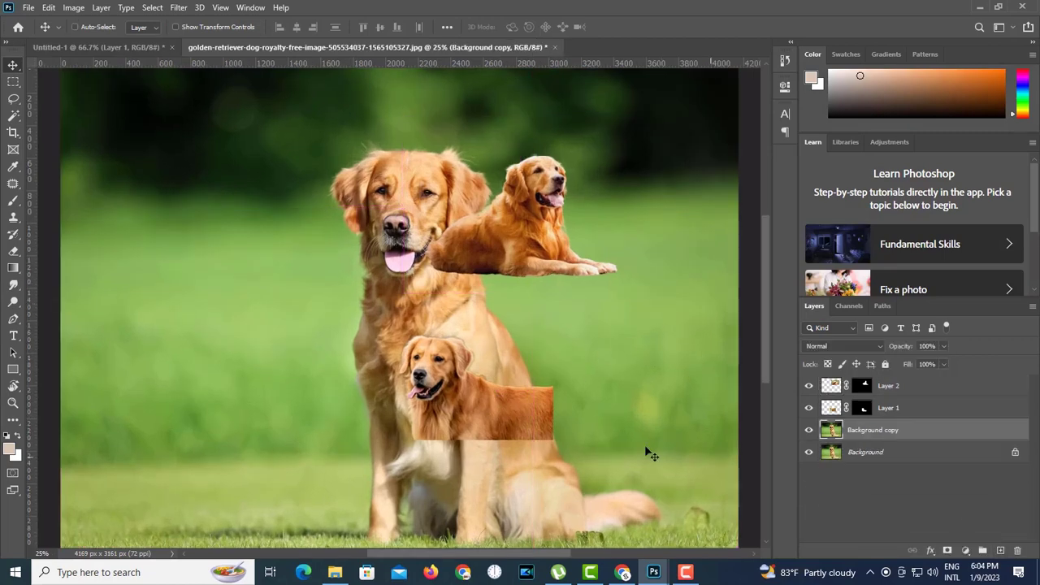
left_click(574, 392, "ctrl+alt")
key("ctrl+t")
left_click_drag(561, 420, 398, 303)
left_click_drag(314, 207, 393, 212)
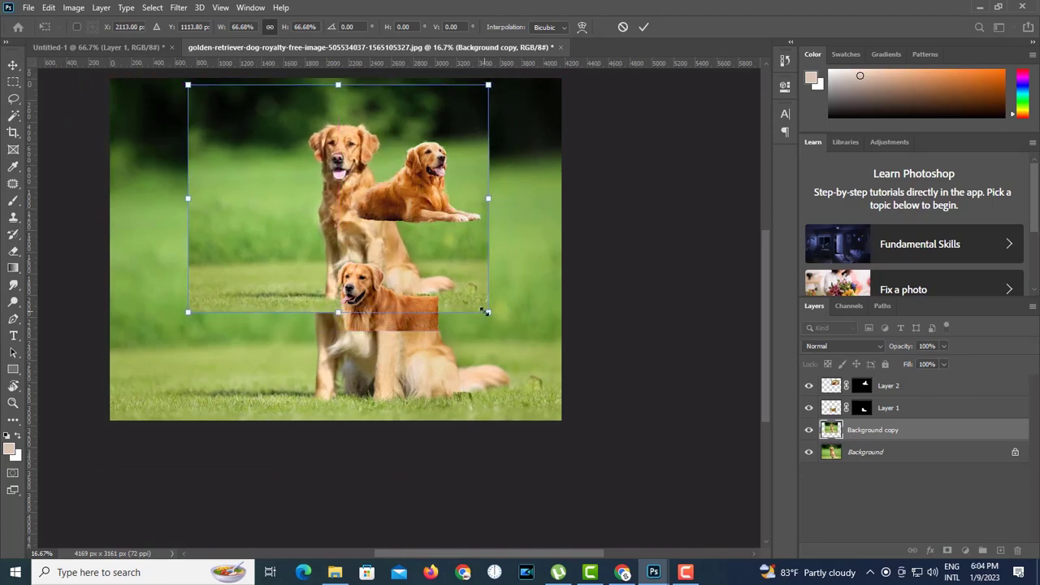
left_click_drag(488, 311, 431, 266)
key("Return")
- Move the lying dog to the left of the scaled sitting dog and the standing dog over the sitting dog's chest
left_click(373, 215, "ctrl")
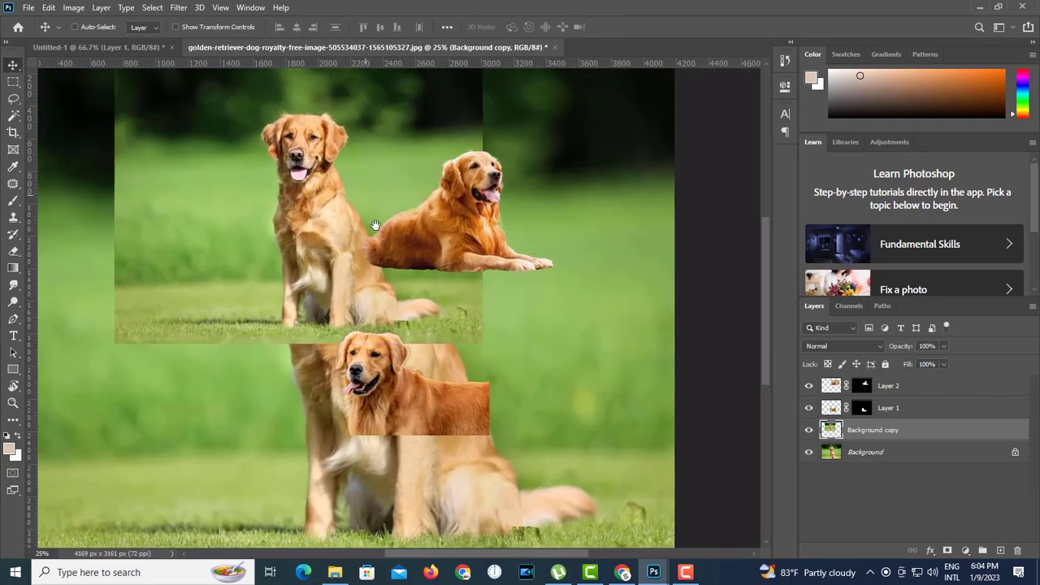
left_click(433, 320, "ctrl")
left_click_drag(434, 320, 482, 293)
right_click(601, 339)
left_click(615, 346)
left_click_drag(615, 348, 313, 294)
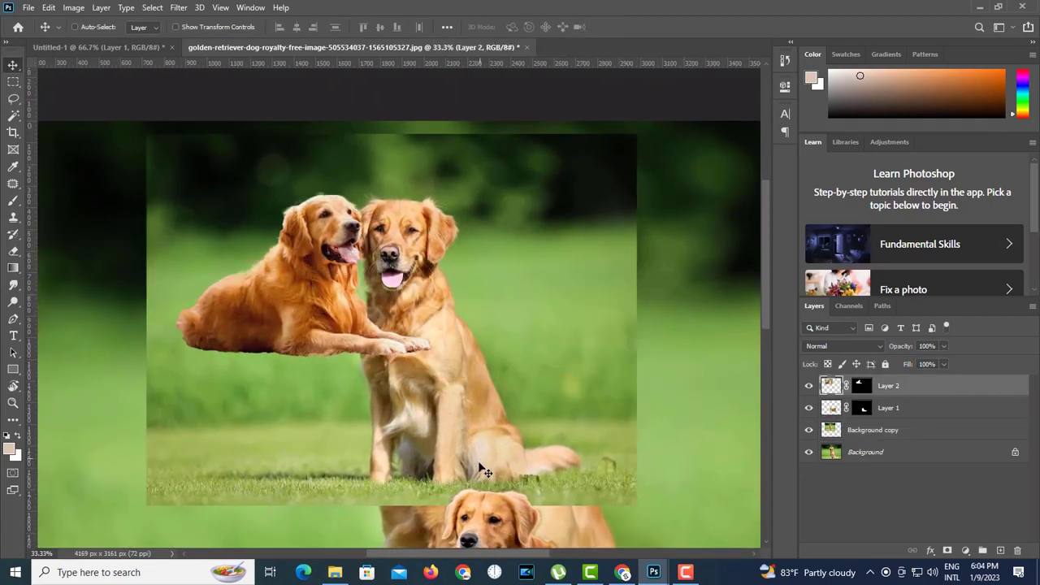
right_click(495, 517)
left_click(520, 480)
left_click_drag(520, 486, 438, 228)
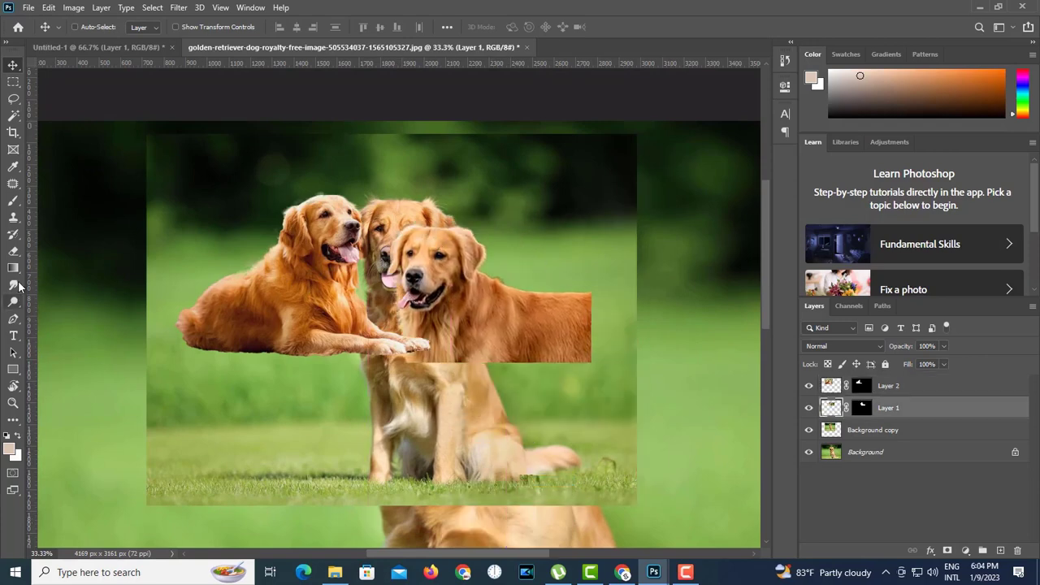
- Crop the canvas to the area of the scaled background copy, about 2263 x 1716 px
key("c")
left_click_drag(152, 141, 630, 497)
key("Return")
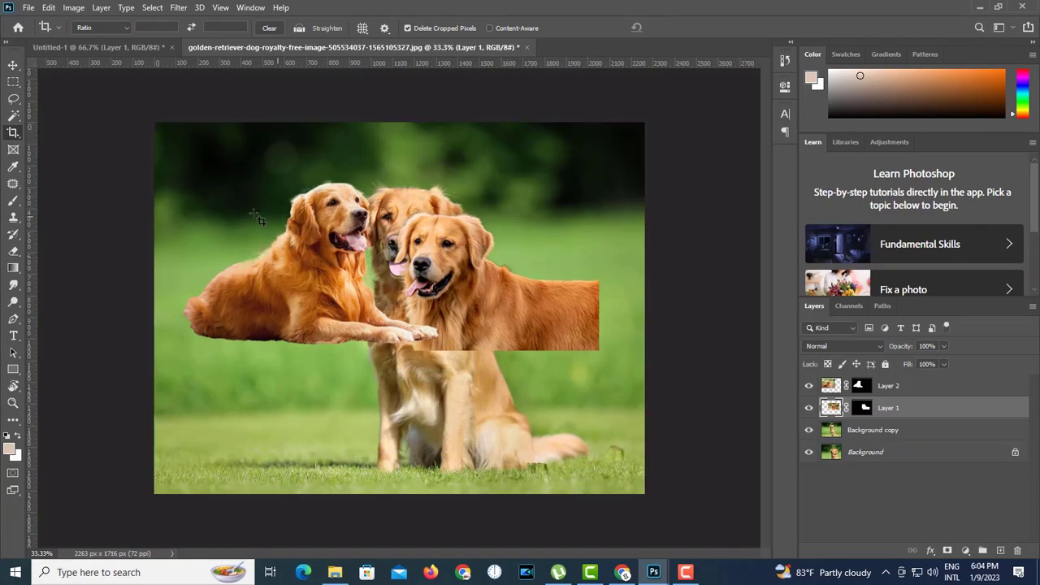
- Reposition the standing dog at the lower left of the picture and the lying dog at the lower right, in front of the sitting dog
left_click(18, 70)
scroll(430, 362, "up", 1)
right_click(456, 216)
left_click(466, 222)
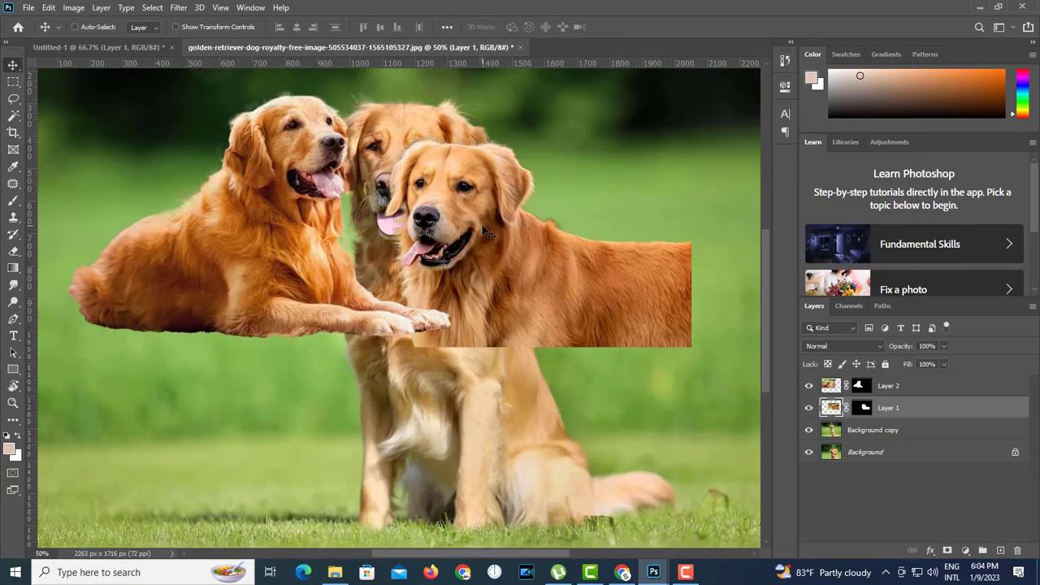
left_click_drag(457, 224, 140, 377)
right_click(278, 251)
left_click(284, 260)
left_click_drag(271, 239, 548, 388)
scroll(457, 203, "up", 1)
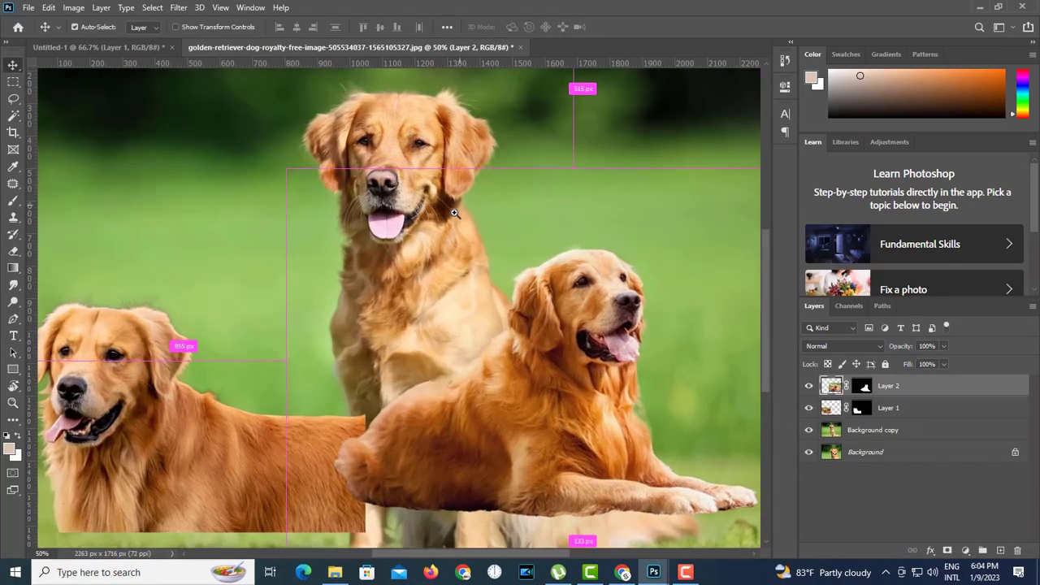
- Duplicate the Background copy layer and fill the lower copy with a bright cyan foreground colour
left_click_drag(896, 430, 1000, 549)
left_click(926, 453)
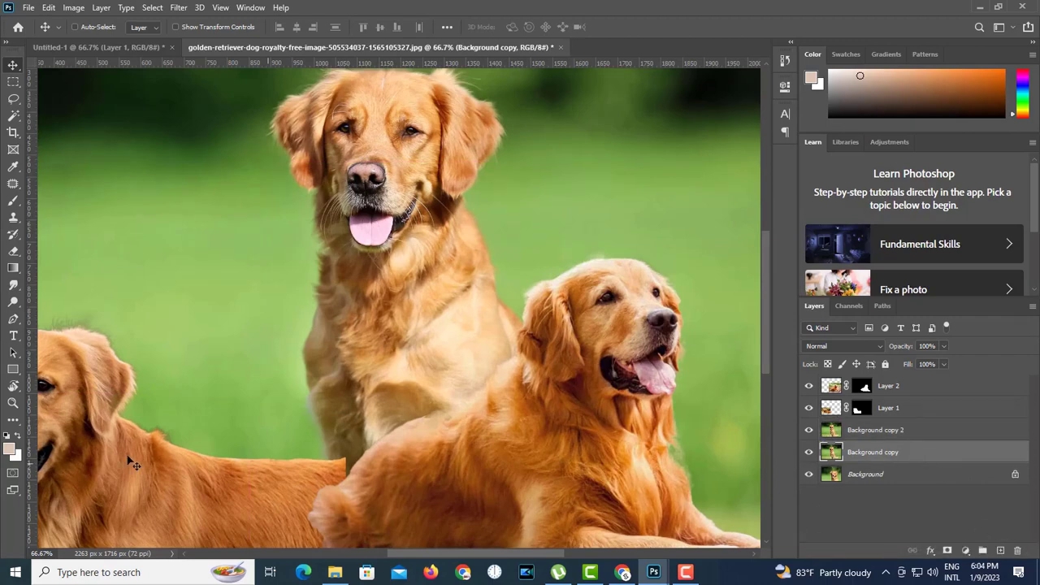
left_click(10, 449)
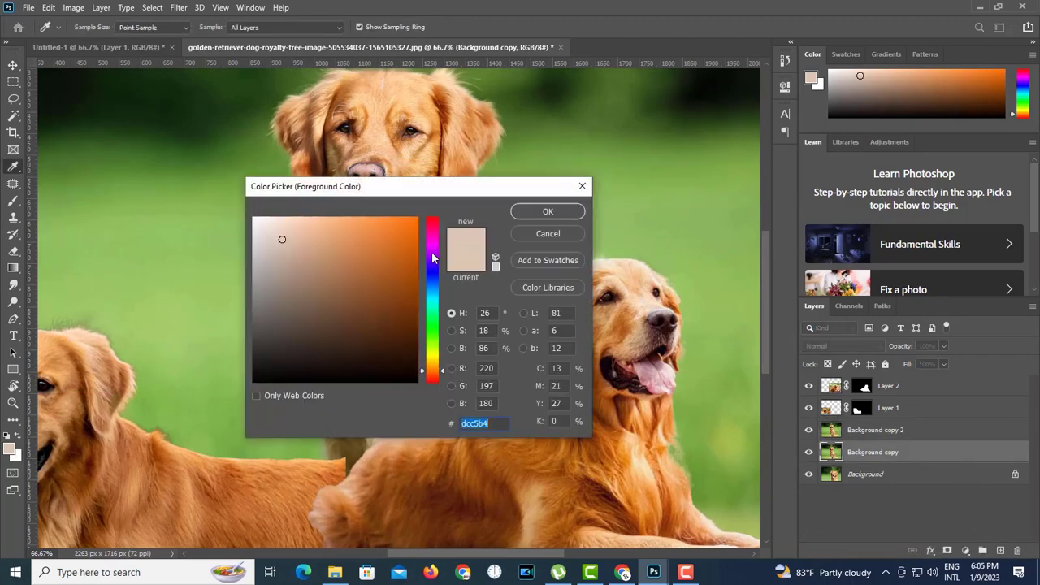
left_click_drag(433, 258, 433, 302)
left_click(414, 229)
left_click(548, 211)
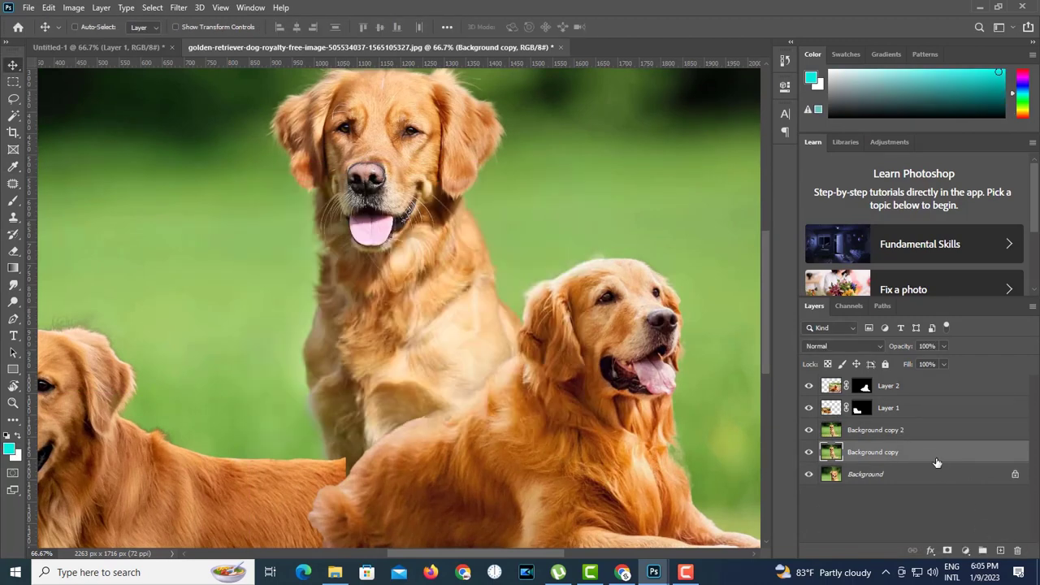
- On Background copy 2, select the sitting dog with Select Subject and open Select and Mask at 53% overlay opacity
left_click(906, 434)
left_click(152, 7)
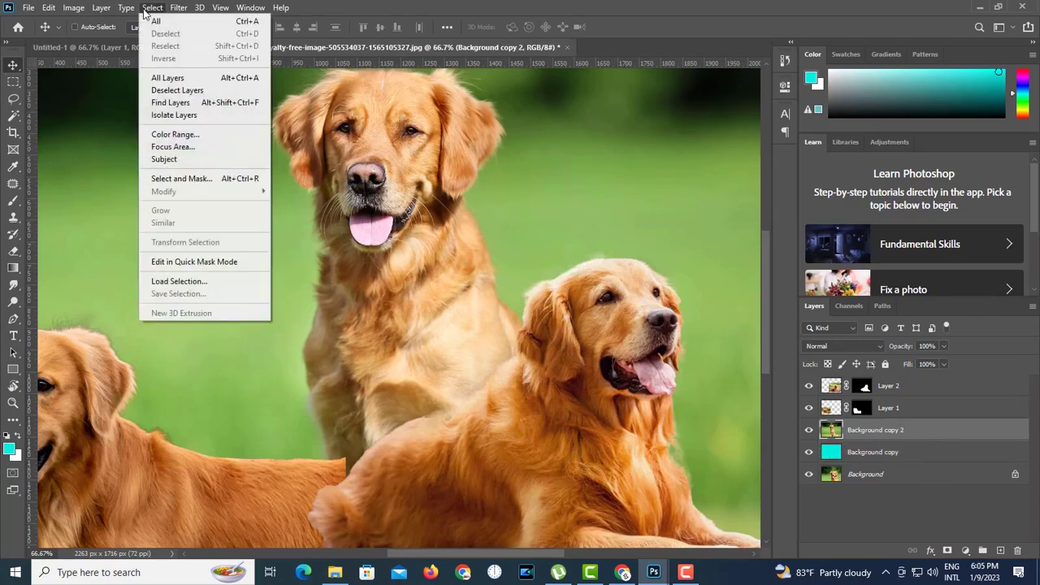
left_click(163, 159)
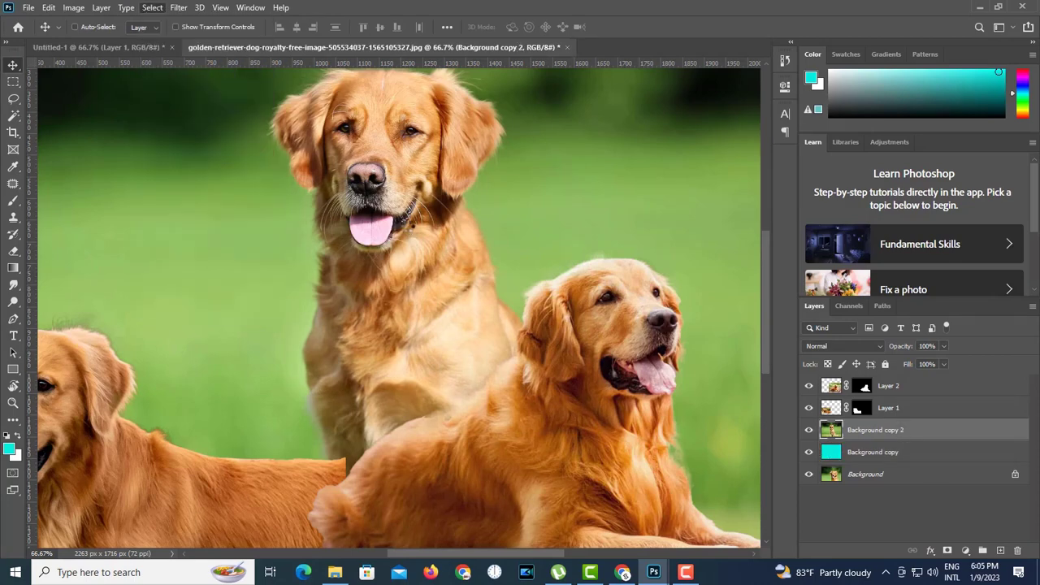
left_click(13, 82)
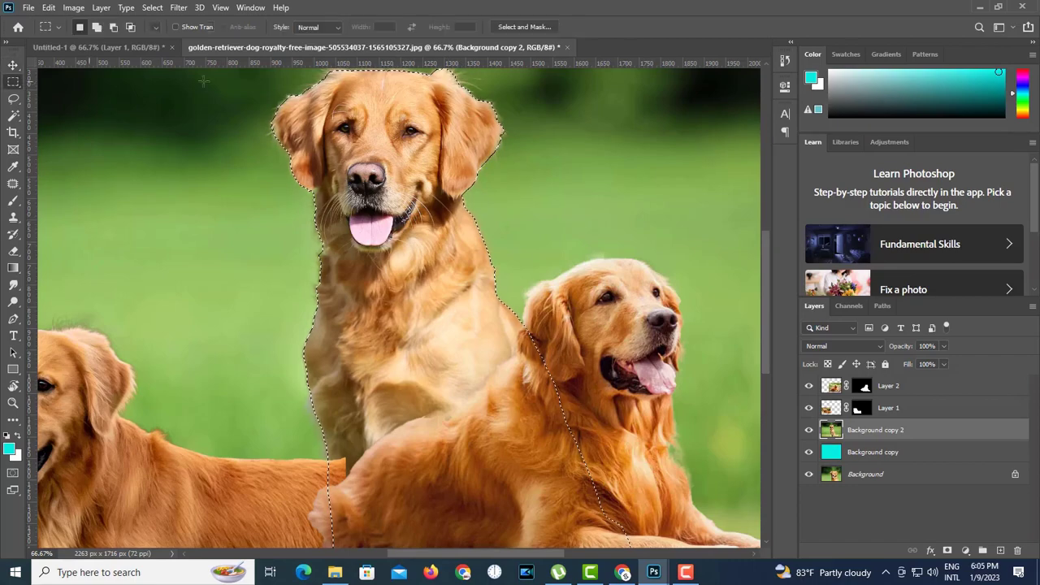
left_click(524, 27)
scroll(342, 218, "up", 4)
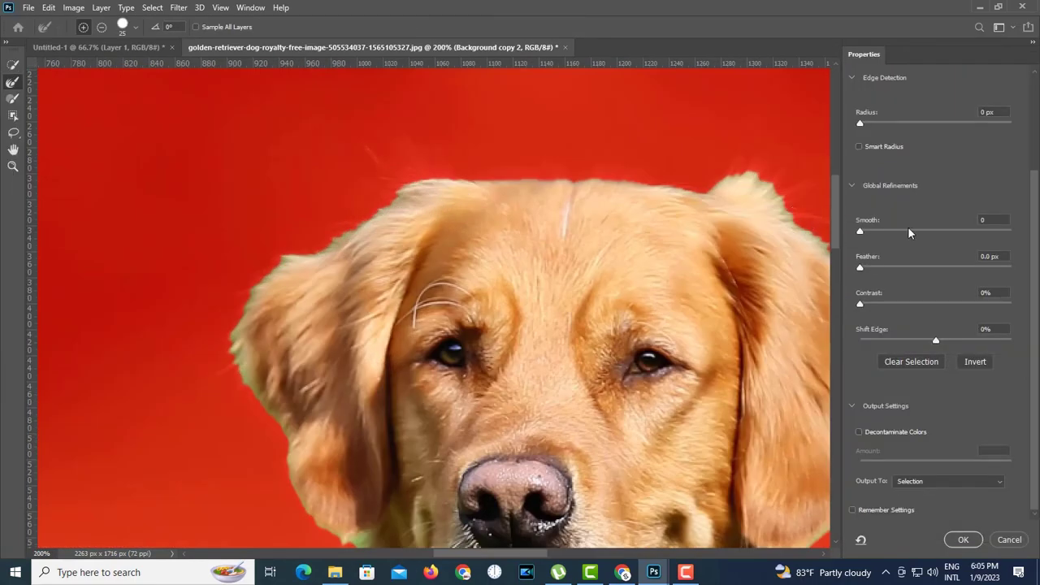
left_click_drag(1035, 217, 1035, 174)
left_click_drag(970, 153, 936, 154)
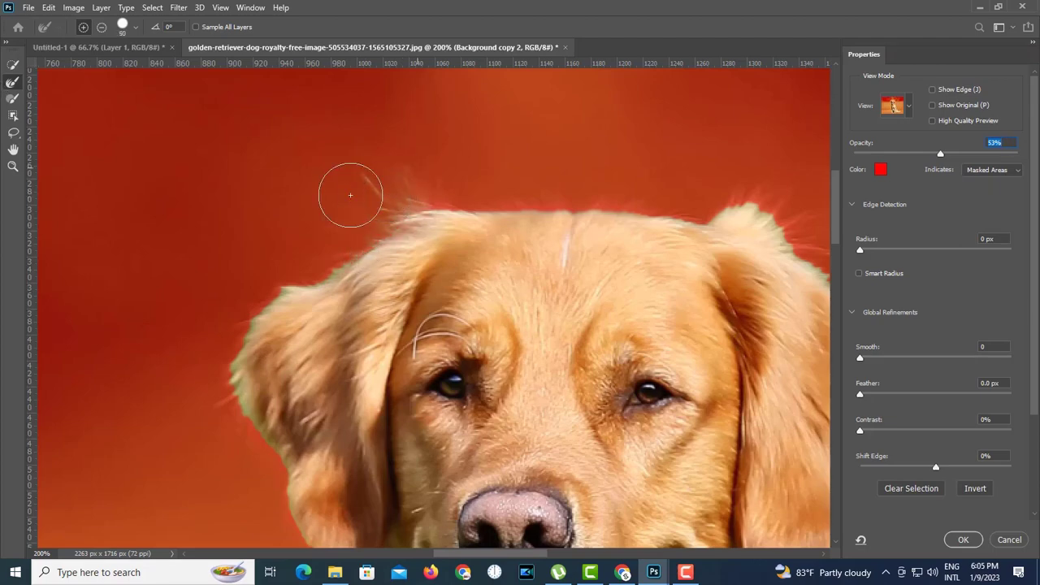
- Brush Refine Edge at size 50 over the top of the sitting dog's head and down its right-hand ear
left_click_drag(556, 194, 705, 214)
mouse_move(698, 230)
left_mouse_down()
mouse_move(561, 230)
mouse_move(734, 285)
left_mouse_up()
mouse_move(604, 242)
left_mouse_down()
mouse_move(507, 192)
mouse_move(683, 341)
mouse_move(654, 226)
mouse_move(551, 423)
left_mouse_up()
left_click_drag(448, 460, 631, 423)
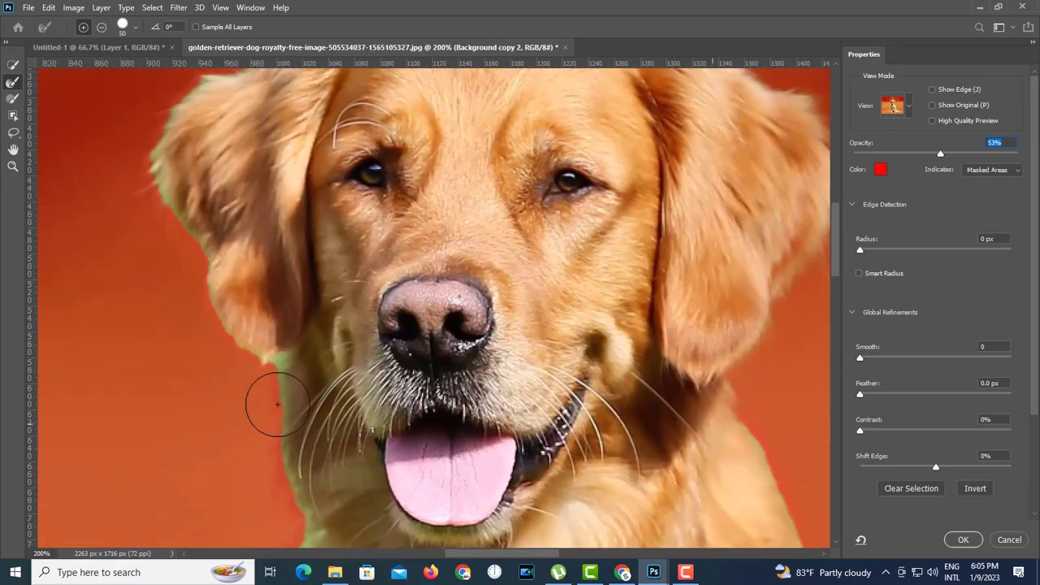
- Refine the fur edge around the sitting dog's left-hand ear and the neck just below it
left_click_drag(276, 401, 283, 355)
left_click_drag(186, 223, 177, 169)
left_click_drag(163, 209, 191, 307)
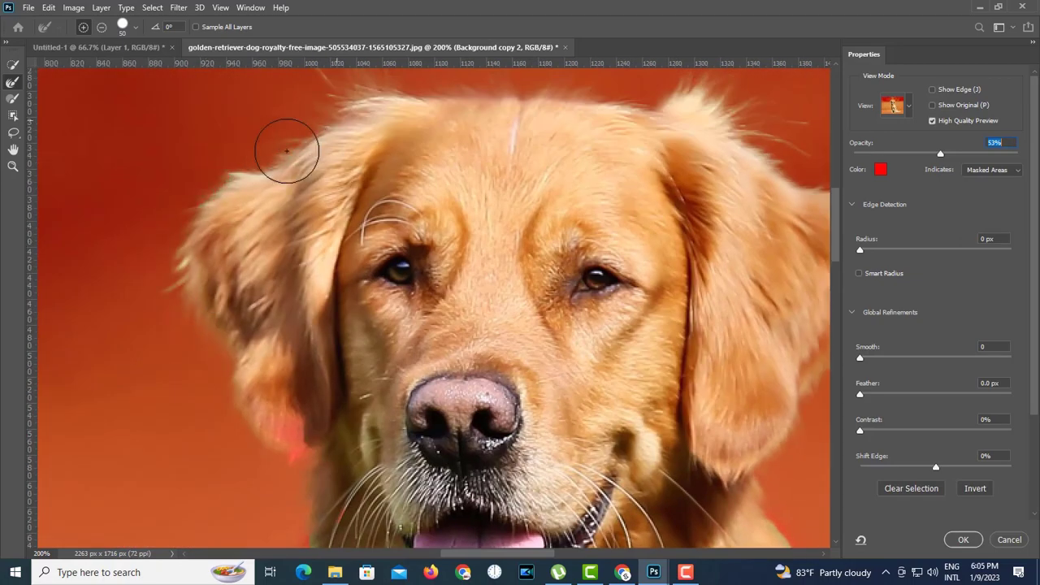
left_click_drag(287, 151, 285, 249)
left_click_drag(270, 487, 269, 338)
- Refine the fur edge down the left-hand side of the sitting dog's neck and chest, and enlarge the brush to 100
left_click_drag(312, 448, 317, 227)
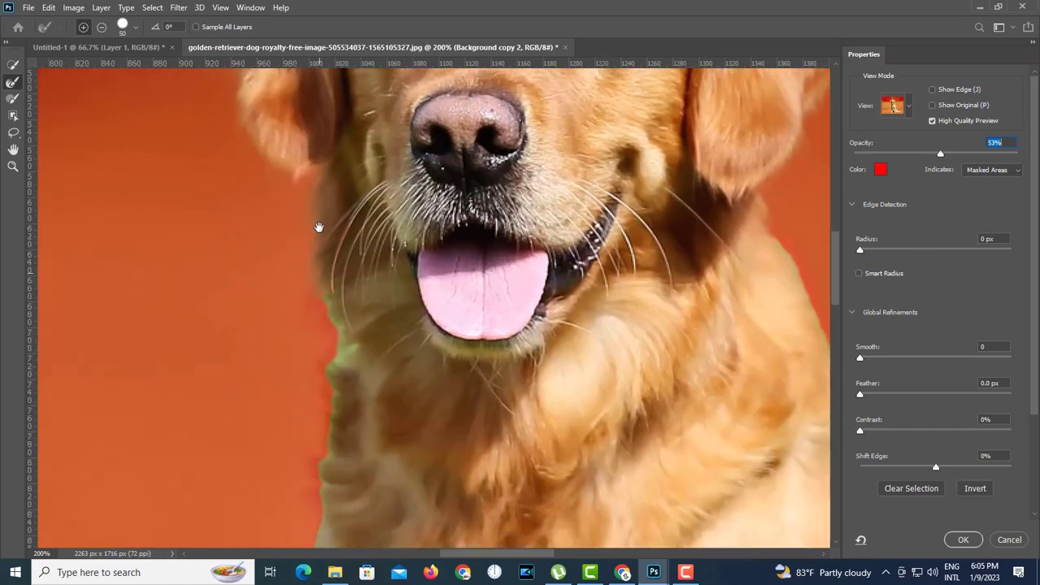
left_click_drag(317, 346, 323, 448)
left_click_drag(324, 306, 331, 147)
left_click_drag(302, 460, 324, 223)
mouse_move(315, 252)
left_mouse_down()
mouse_move(334, 366)
mouse_move(325, 347)
left_mouse_up()
scroll(342, 447, "down", 3)
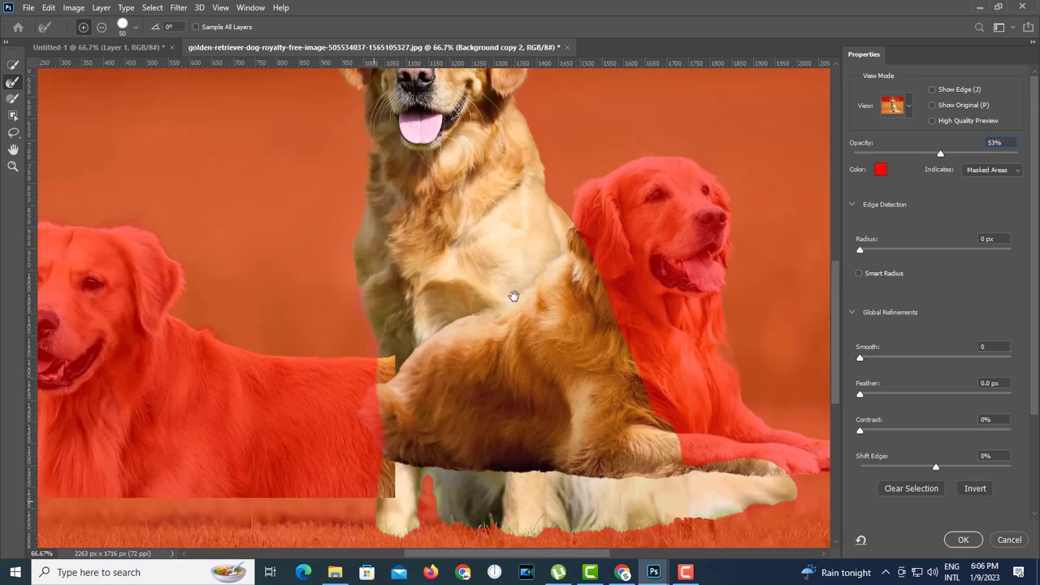
left_click_drag(513, 296, 498, 326)
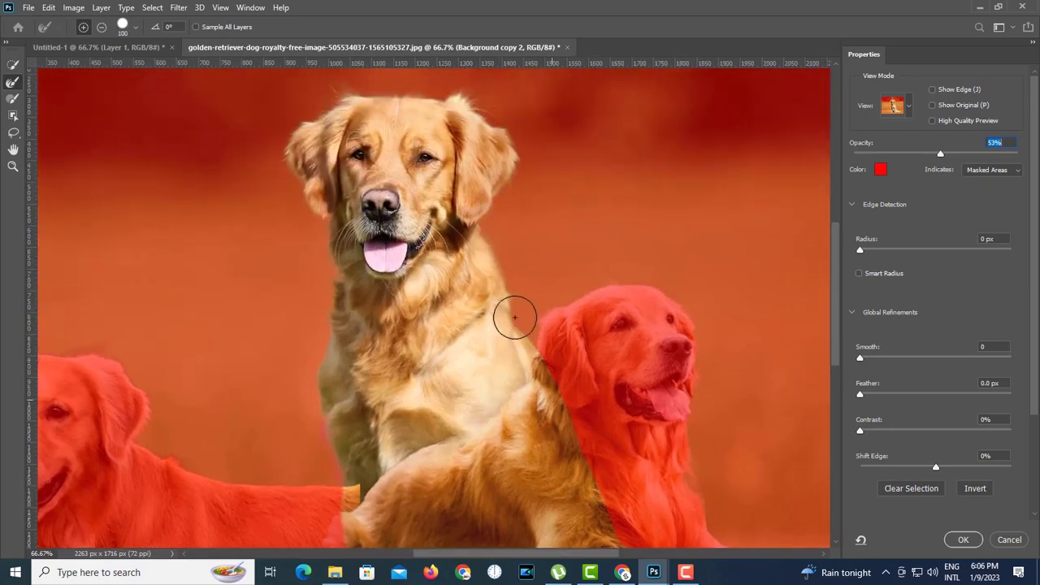
- Output the refined selection of the sitting dog as a layer mask
scroll(951, 454, "down", 3)
left_click(959, 481)
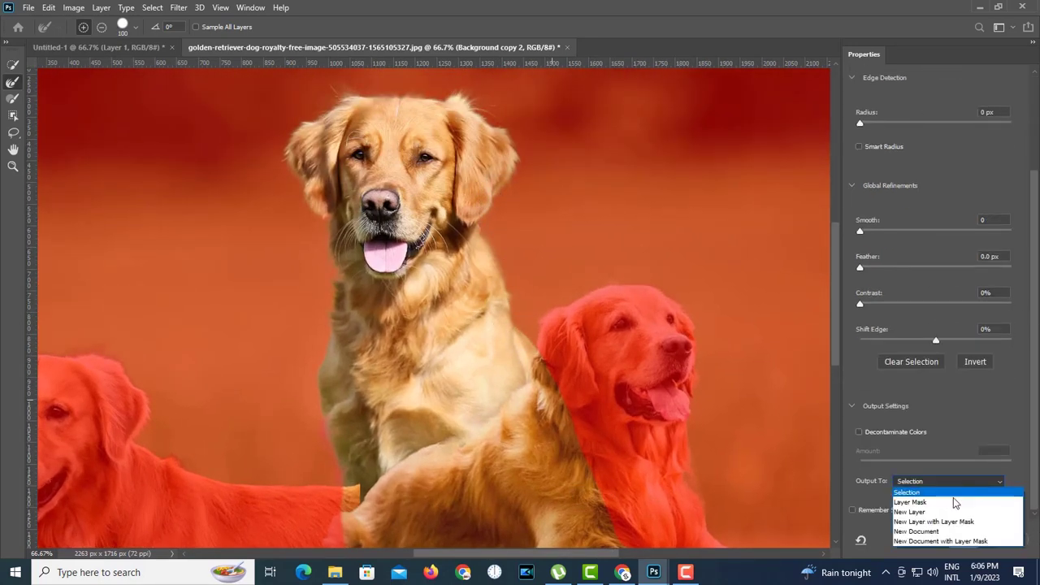
left_click(958, 504)
left_click(962, 540)
key("v")
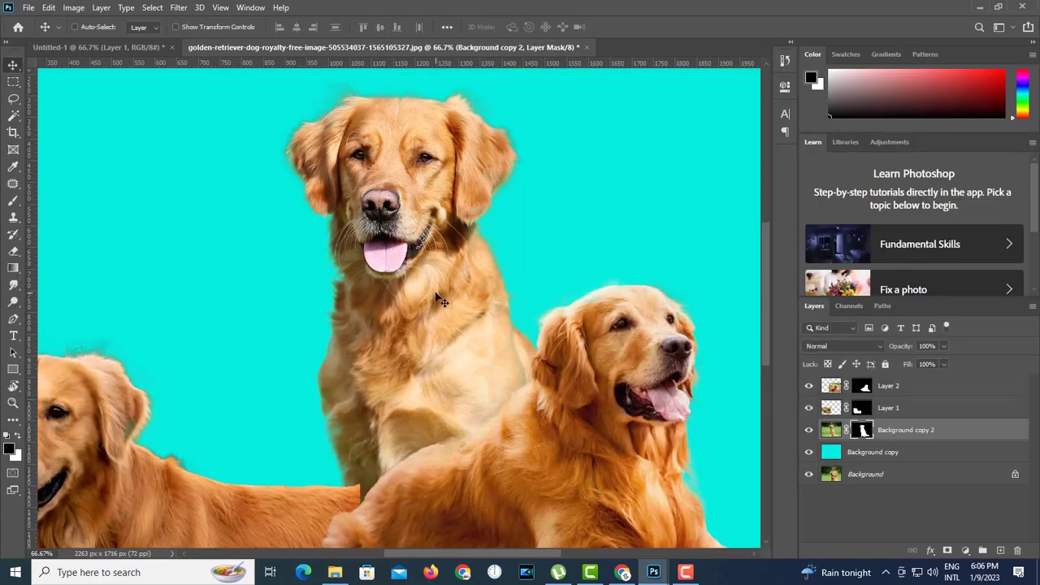
- Move the Background copy 2 layer above Layer 2 so the sitting dog is in front of the other dogs
left_click(898, 431)
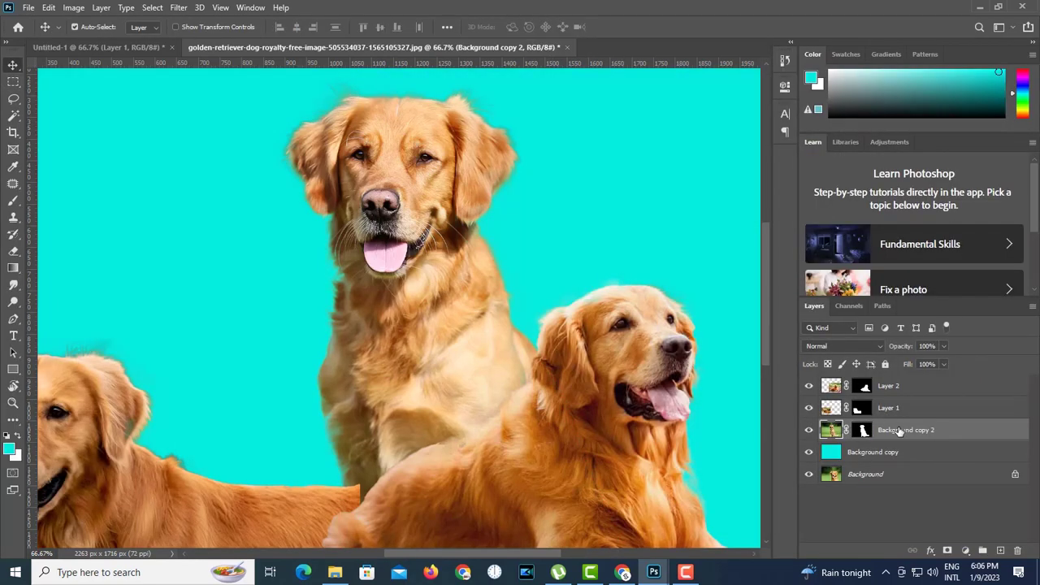
left_click_drag(898, 431, 901, 387)
scroll(522, 359, "down", 1)
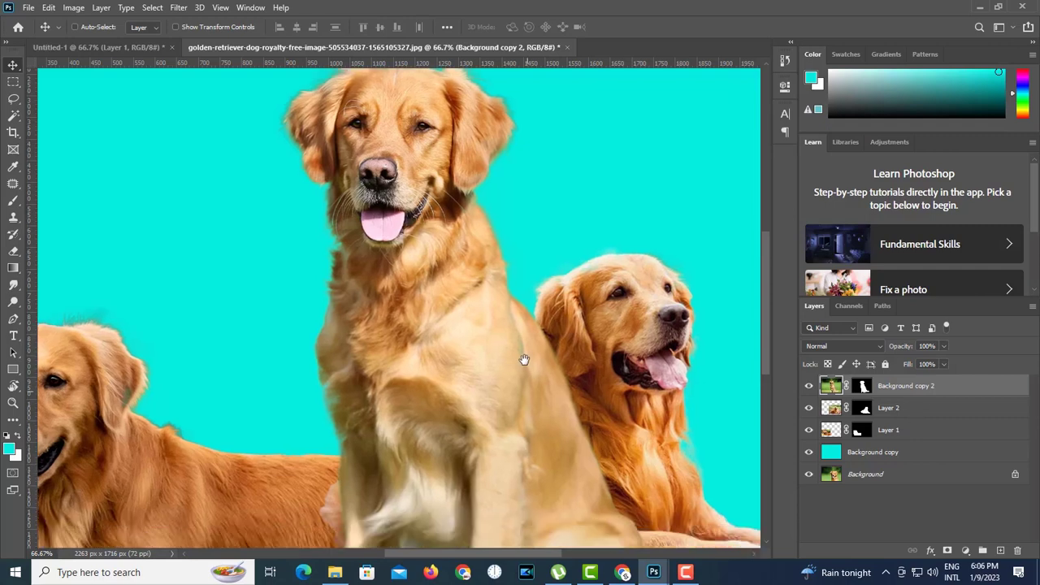
- Move the standing dog up behind the sitting dog so its head sits beside the sitting dog's left-hand ear
right_click(231, 424)
left_click(231, 426)
left_click_drag(205, 416, 374, 250)
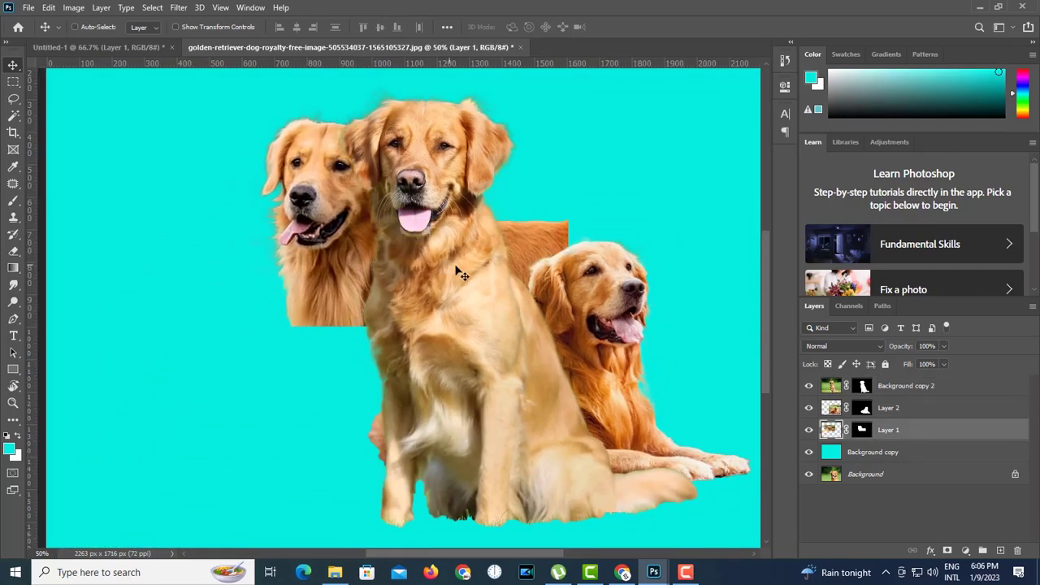
- Rotate the standing dog on Layer 1 counterclockwise so its head tilts outward beside the sitting dog
key("ctrl+t")
left_click_drag(573, 348, 560, 299)
key("Return")
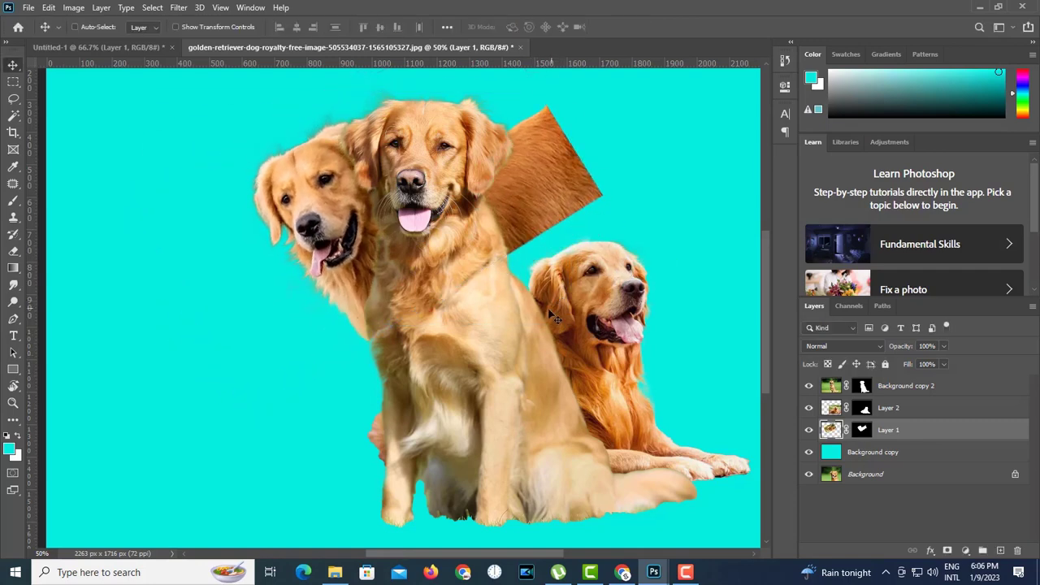
- Paint black on Layer 1's mask with a size 175 brush at 100% opacity to hide the standing dog's protruding body
scroll(506, 314, "right", 2)
left_click(861, 430)
left_click(16, 196)
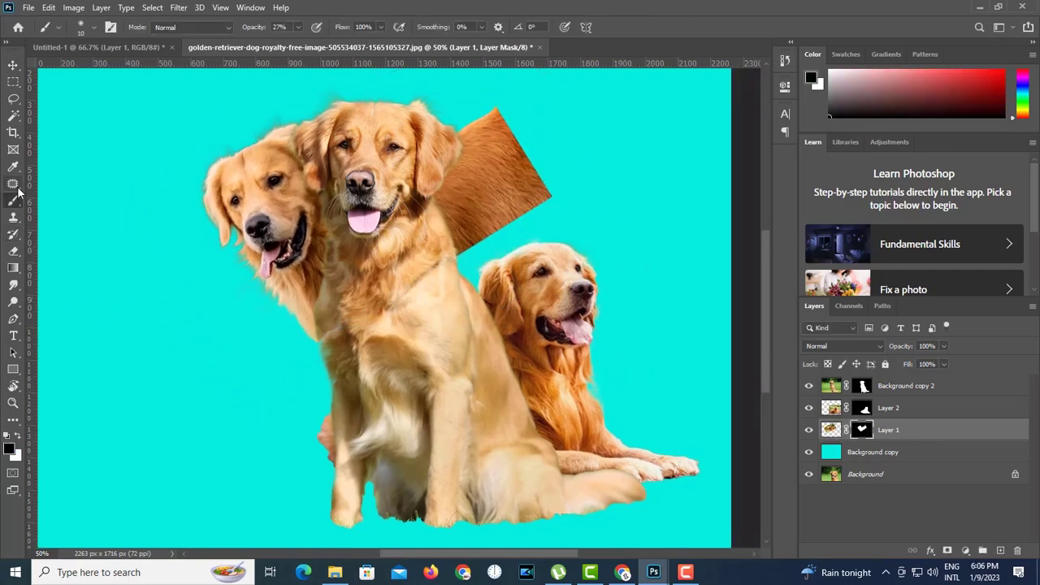
left_click_drag(303, 47, 353, 47)
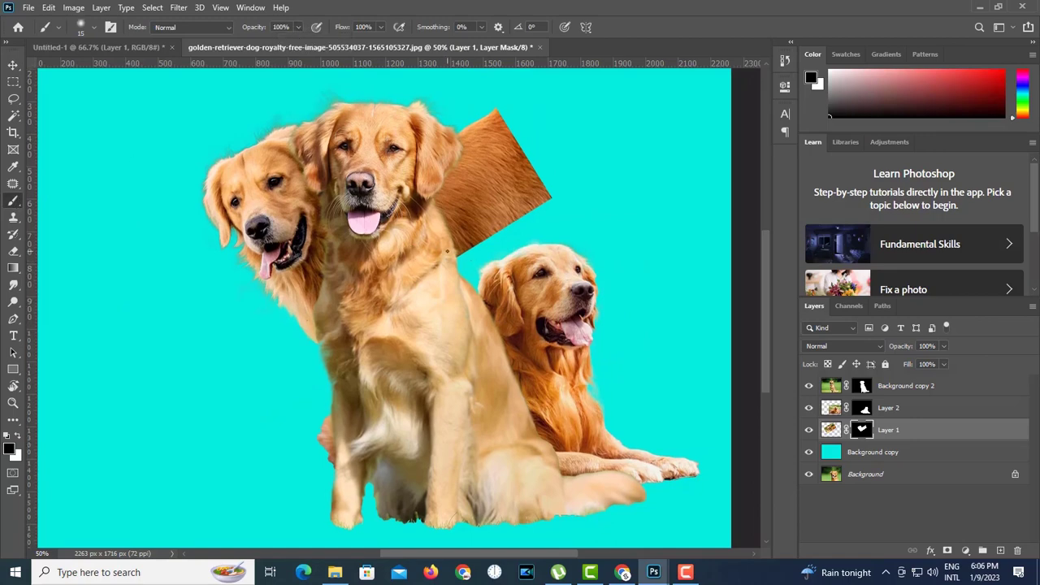
key("]")
mouse_move(459, 254)
left_mouse_down()
mouse_move(463, 194)
mouse_move(455, 186)
mouse_move(497, 235)
mouse_move(458, 279)
left_mouse_up()
left_click_drag(358, 334, 382, 327)
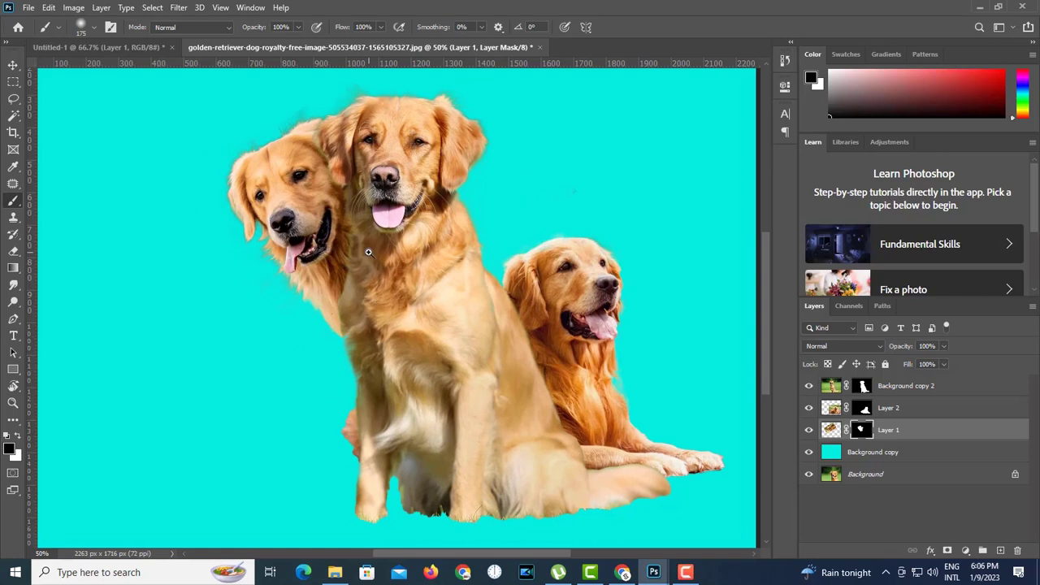
- Move the lying dog on Layer 2 up so its head sits beside the sitting dog's right-hand ear
left_click(369, 252, "ctrl")
left_click(327, 313, "ctrl")
left_click_drag(425, 368, 449, 349)
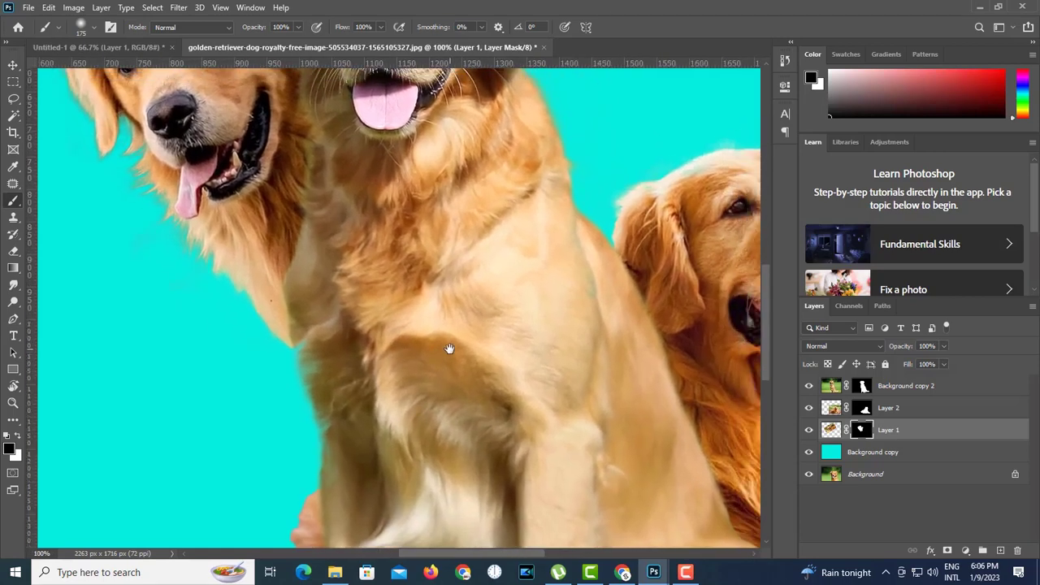
left_click(449, 348, "alt")
left_click(829, 430)
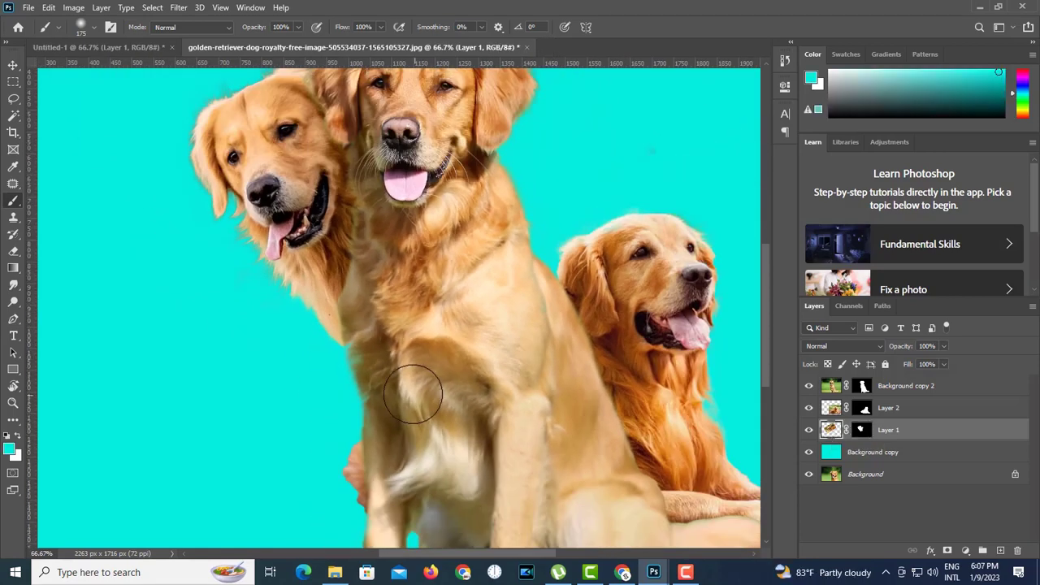
left_click(377, 344, "ctrl")
key("ctrl+minus")
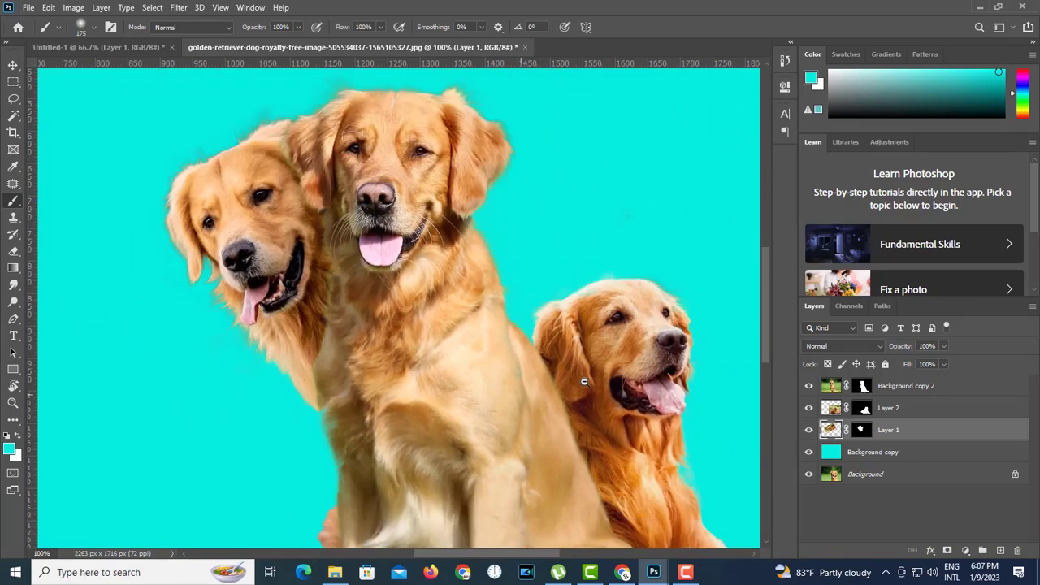
key("v")
right_click(602, 374)
left_click(616, 384)
left_click_drag(614, 391, 541, 238)
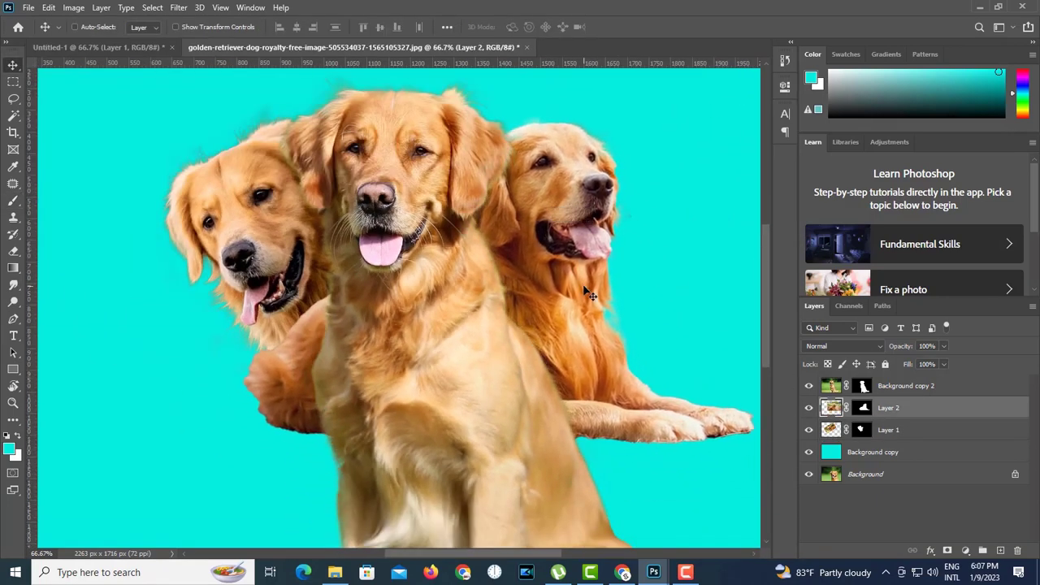
- Rotate the lying dog clockwise by about 26° and position its head close behind the sitting dog's right-hand ear
key("ctrl+t")
left_click_drag(664, 475, 636, 444)
left_click(635, 446, "ctrl+alt")
left_click(635, 446, "ctrl+alt")
left_click_drag(487, 366, 404, 393)
mouse_move(409, 275)
left_mouse_down()
mouse_move(403, 264)
mouse_move(417, 274)
left_mouse_up()
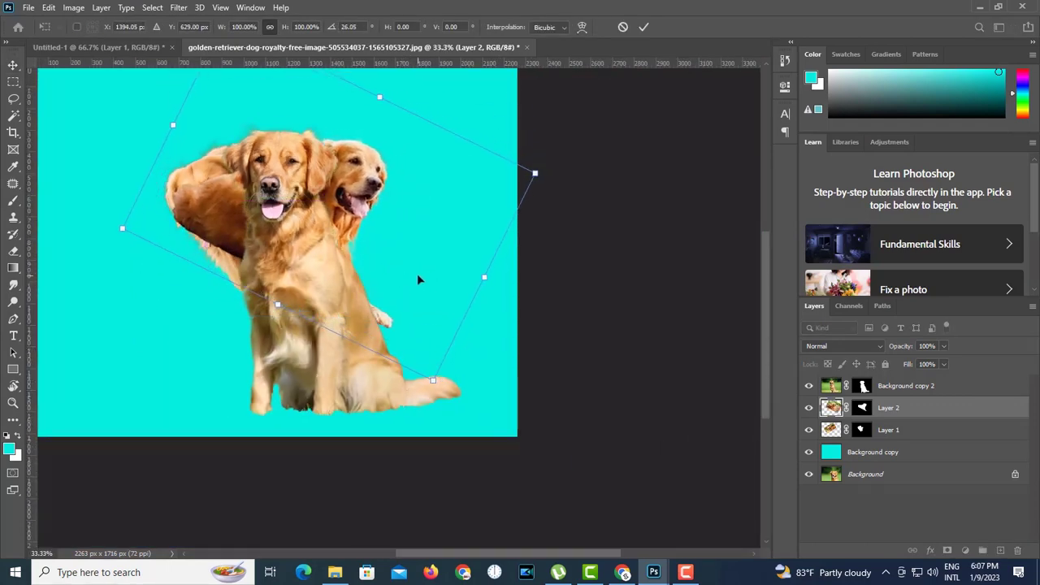
key("Return")
key("ctrl+plus")
- Paint black on Layer 2's mask to hide the lying dog's hindquarters and paw, enlarging the brush to 400
left_click(851, 409)
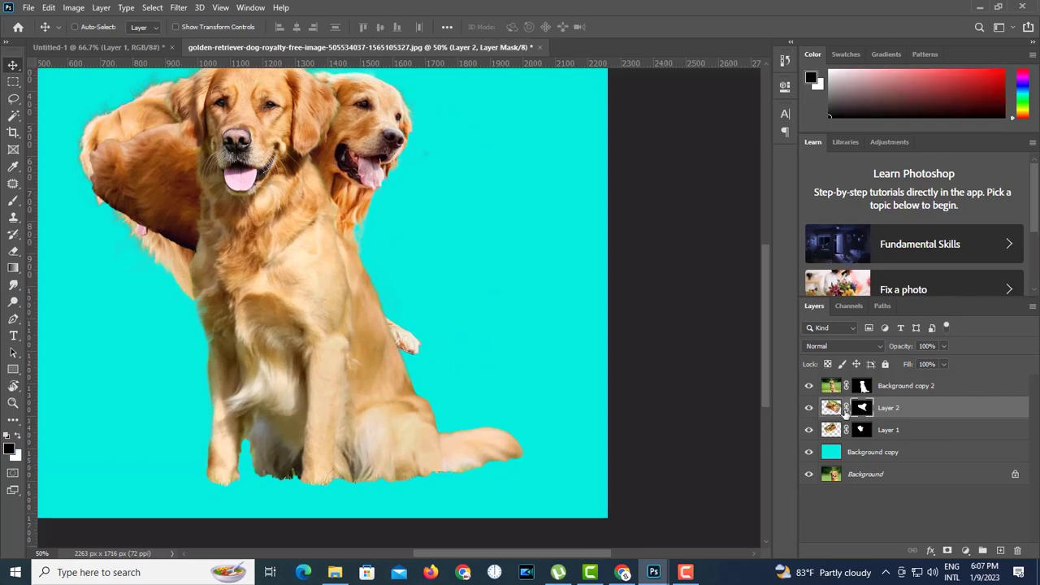
left_click(13, 201)
mouse_move(174, 227)
left_mouse_down()
mouse_move(208, 186)
mouse_move(165, 194)
mouse_move(163, 154)
left_mouse_up()
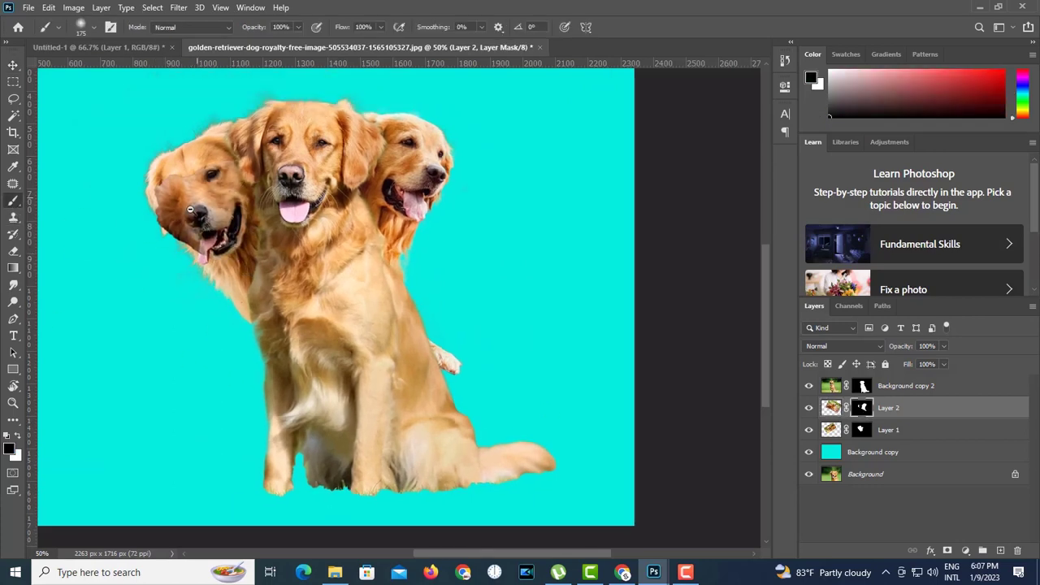
key("ctrl+minus")
key("bracketright")
key("bracketright")
key("bracketright")
key("bracketright")
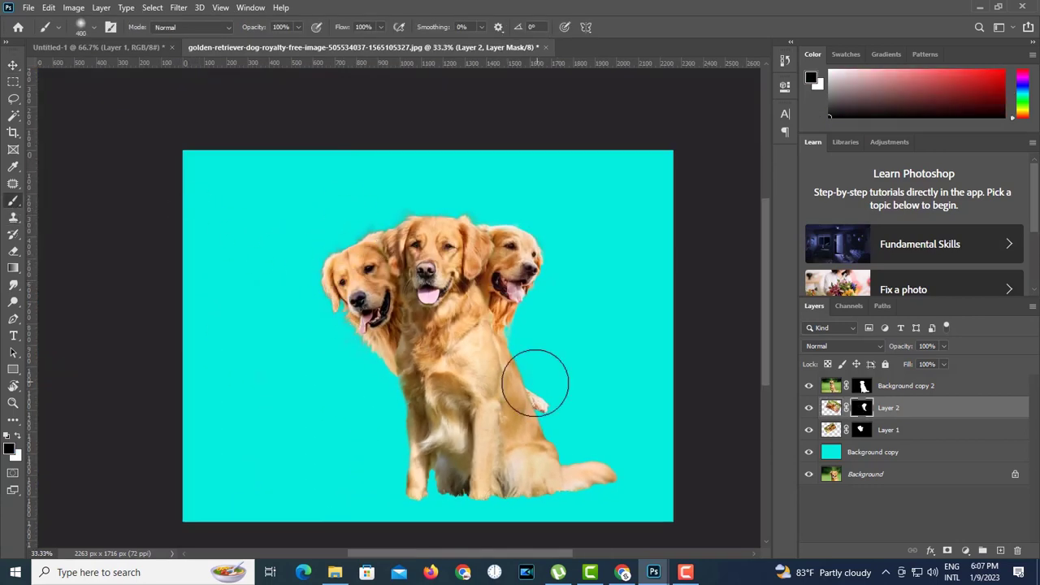
- Darken the cyan Background copy layer to a deep green with a Curves adjustment
key("ctrl+plus")
key("ctrl+plus")
left_click_drag(503, 284, 455, 414)
key("ctrl+plus")
left_click_drag(490, 372, 583, 414)
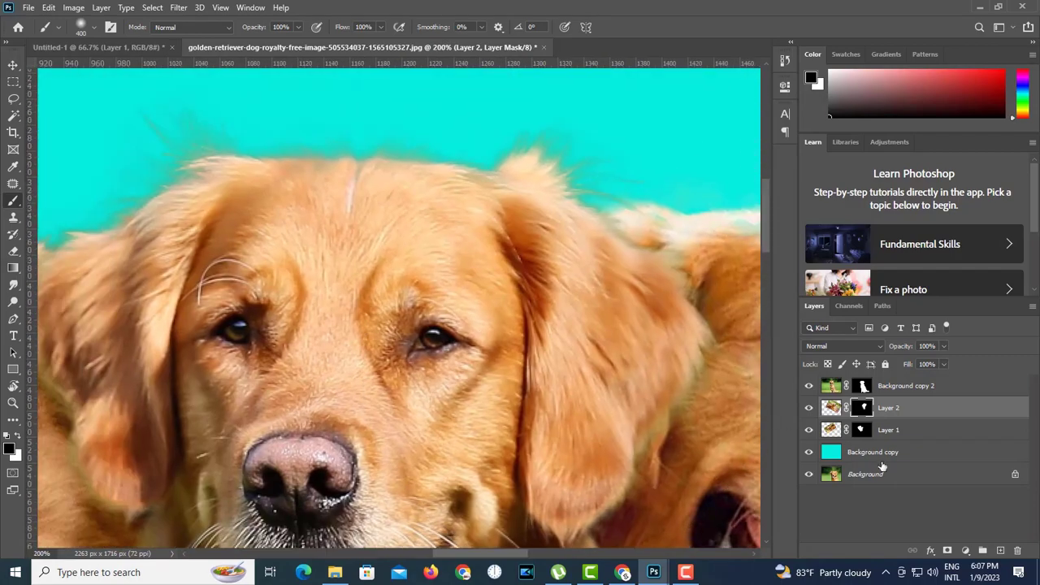
left_click(900, 454)
key("ctrl+m")
left_click_drag(741, 362, 815, 397)
left_click(1004, 248)
- Target the image of Background copy 2 and sample a light tan fur colour from the sitting dog's chest for the Brush tool
left_click_drag(590, 492, 476, 328)
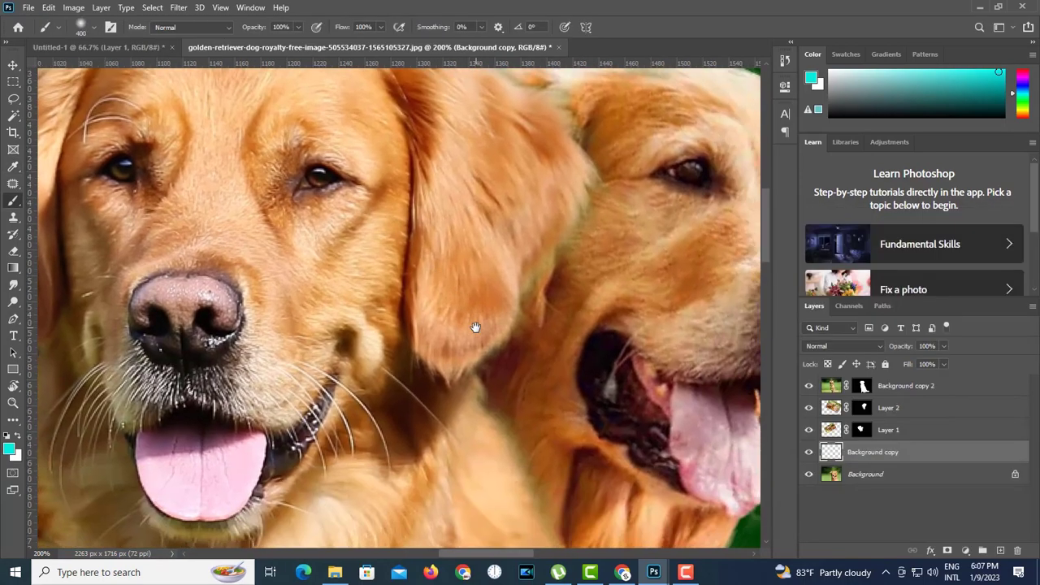
scroll(476, 328, "down", 3)
left_click_drag(471, 381, 464, 344)
scroll(532, 389, "up", 2)
left_click(861, 386)
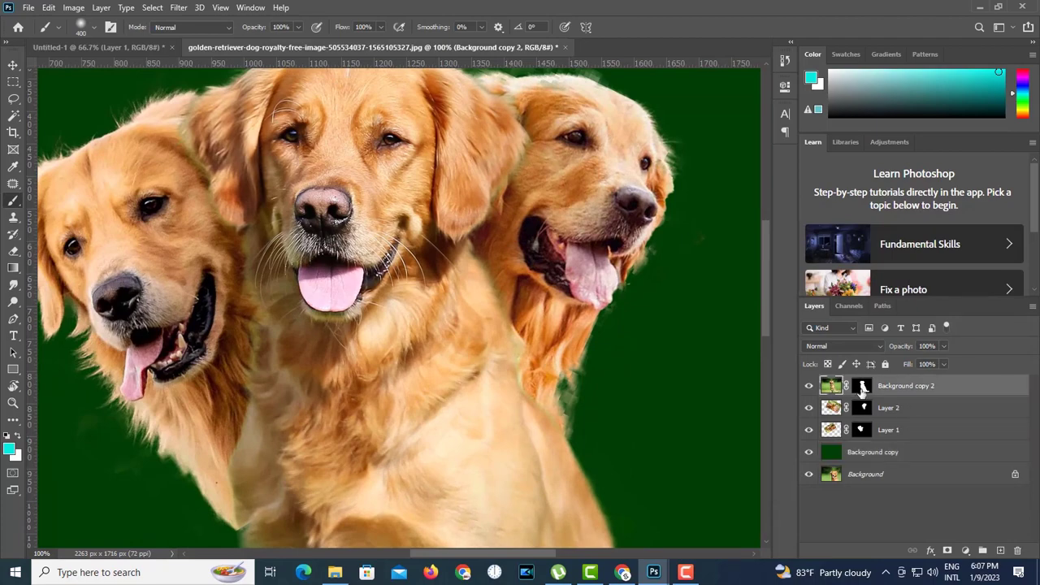
scroll(512, 337, "up", 2)
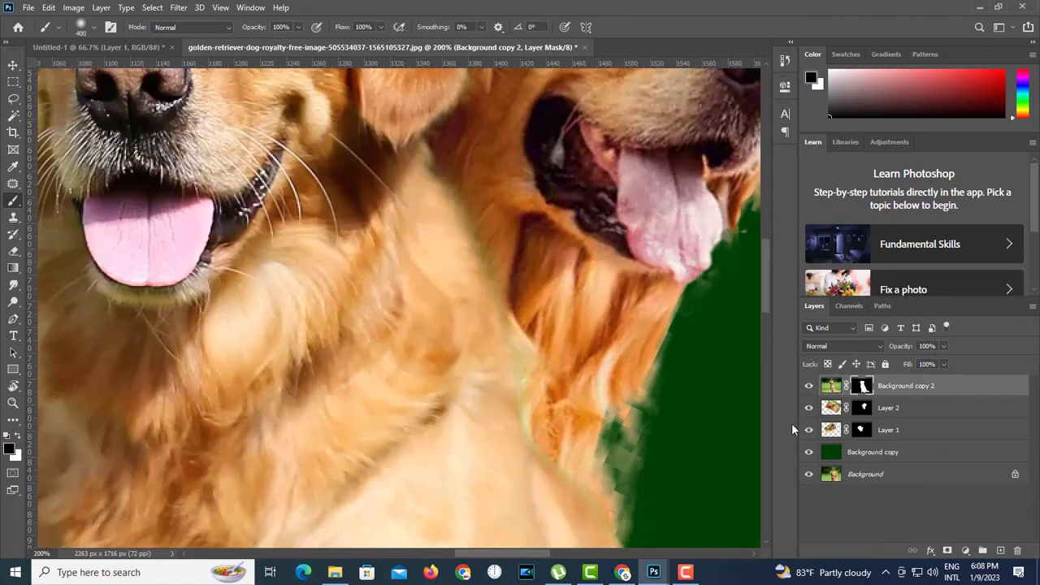
left_click(830, 387)
key("i")
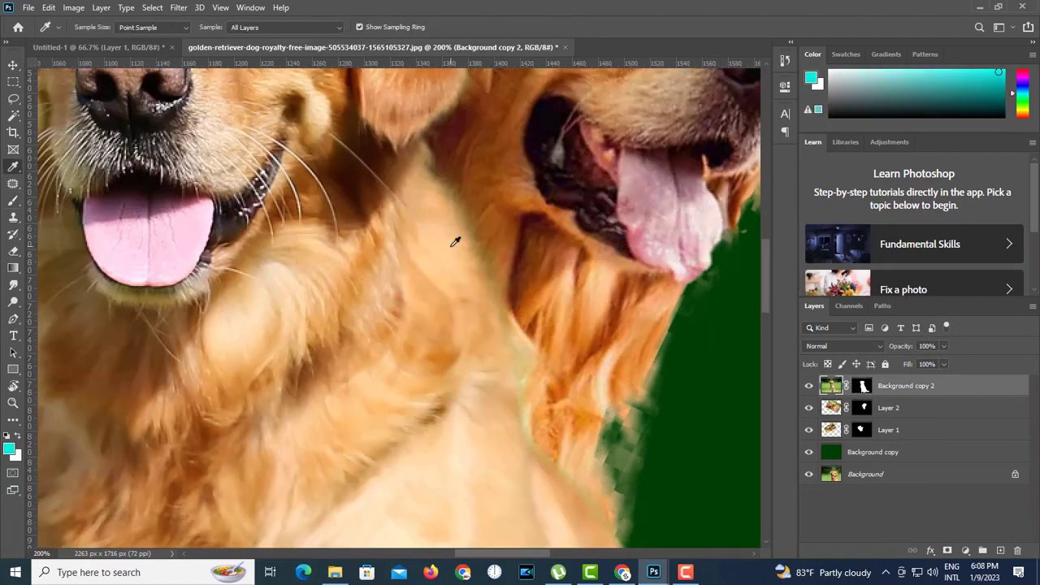
left_click(465, 284)
key("b")
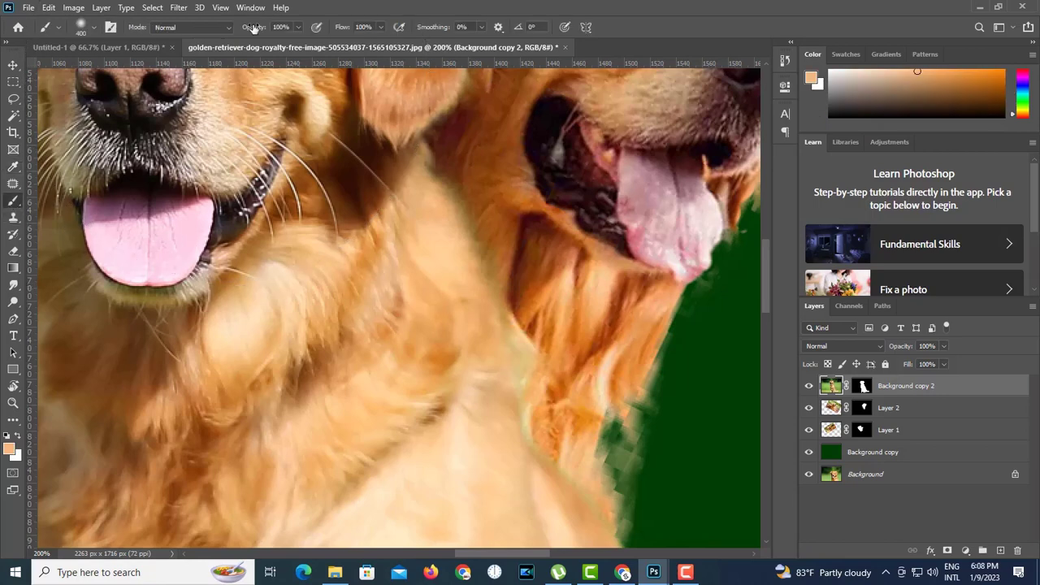
- Set the brush to 26% opacity and size 60, and tint the greenish right-hand edge of the sitting dog's neck
left_click(299, 28)
left_click(562, 333)
key("bracketleft")
key("bracketleft")
key("bracketleft")
key("bracketleft")
key("bracketleft")
key("bracketleft")
key("bracketleft")
key("bracketleft")
key("bracketleft")
key("bracketleft")
key("bracketleft")
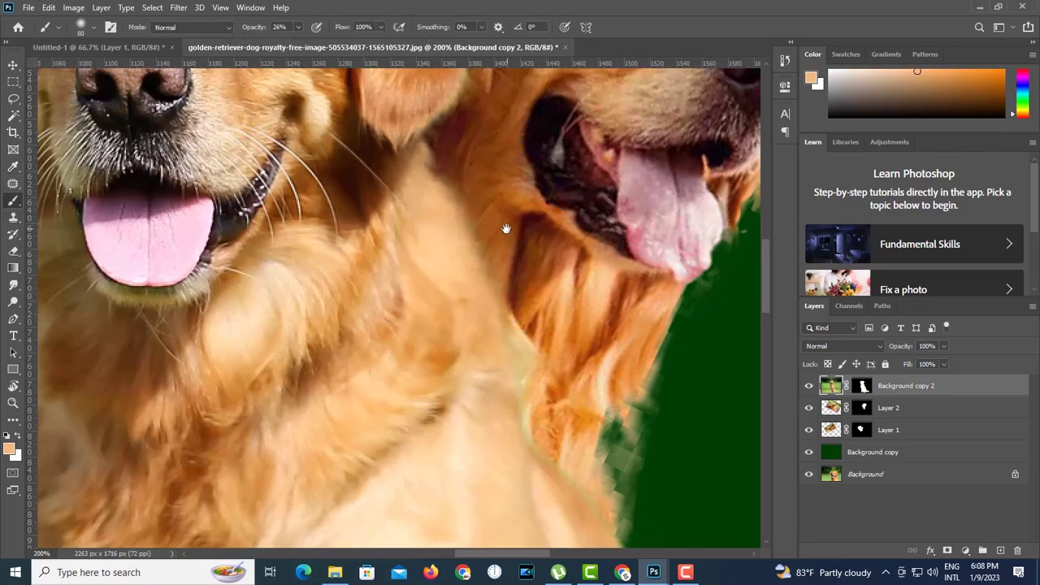
- Tint the greenish fringes around the sitting dog's ears with the tan colour, reducing the brush to 40
scroll(506, 225, "up", 2)
scroll(534, 295, "up", 3)
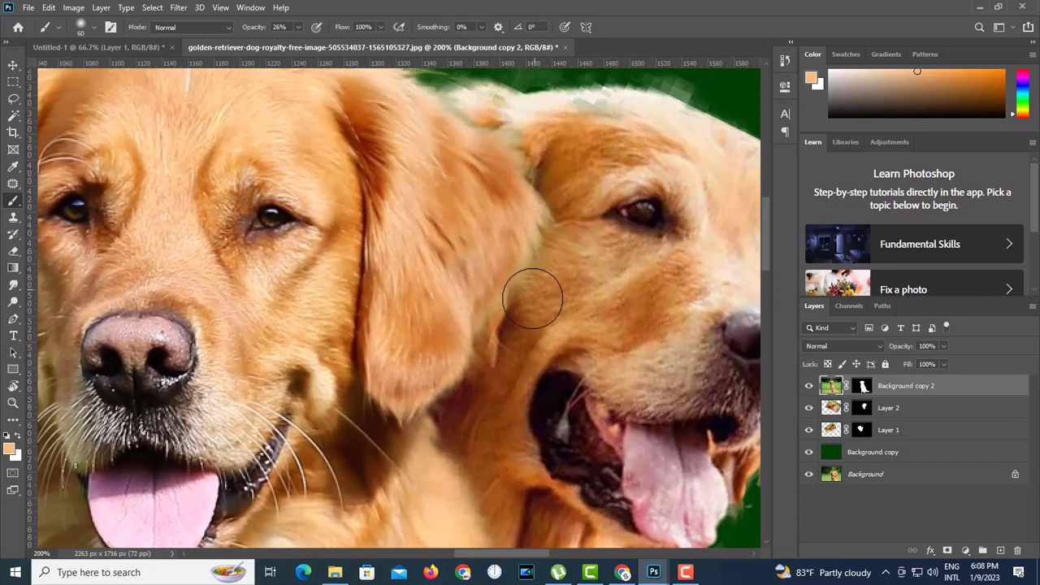
scroll(464, 144, "left", 3)
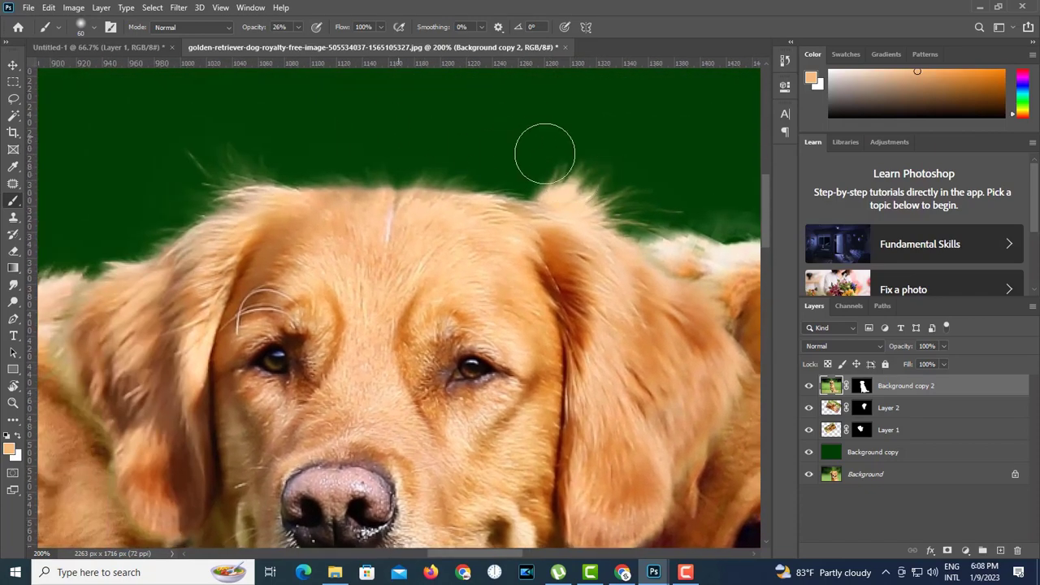
scroll(334, 179, "left", 3)
scroll(334, 178, "down", 1)
scroll(159, 288, "down", 1)
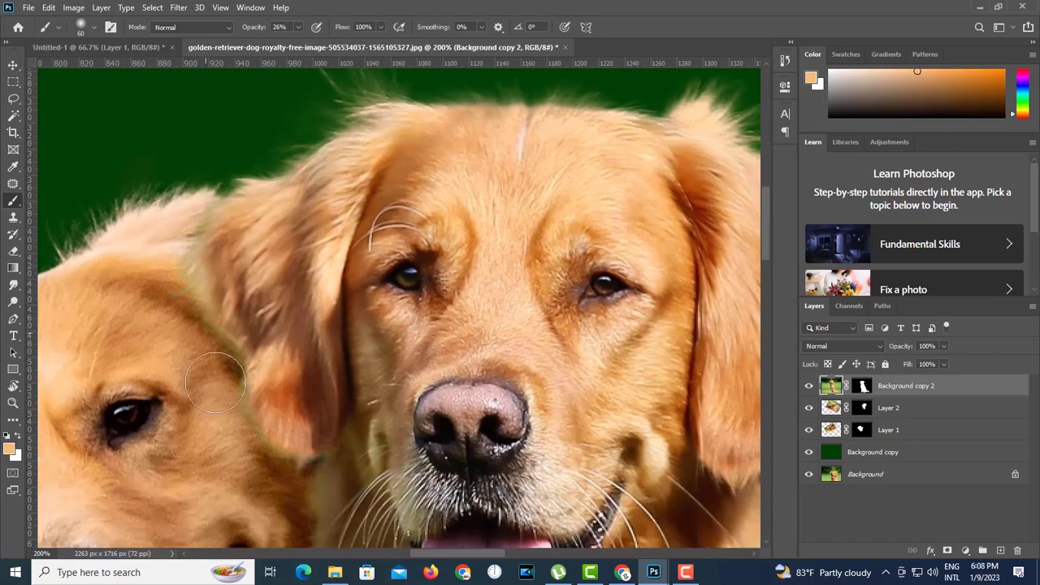
scroll(255, 476, "down", 2)
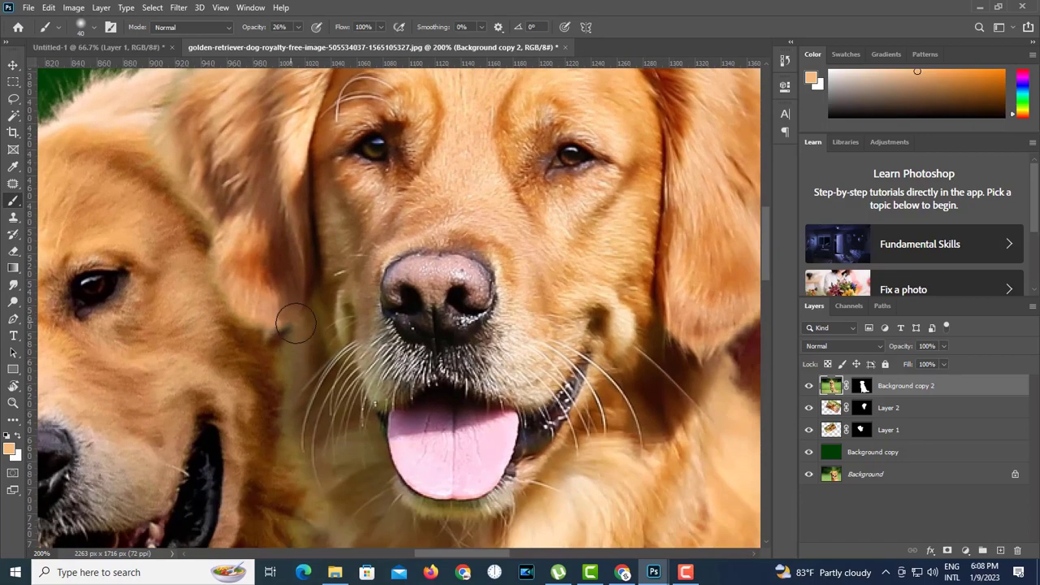
- Sample a dark brown fur colour and paint over the left-hand edge of the sitting dog's neck
scroll(292, 364, "down", 4)
scroll(311, 364, "down", 3)
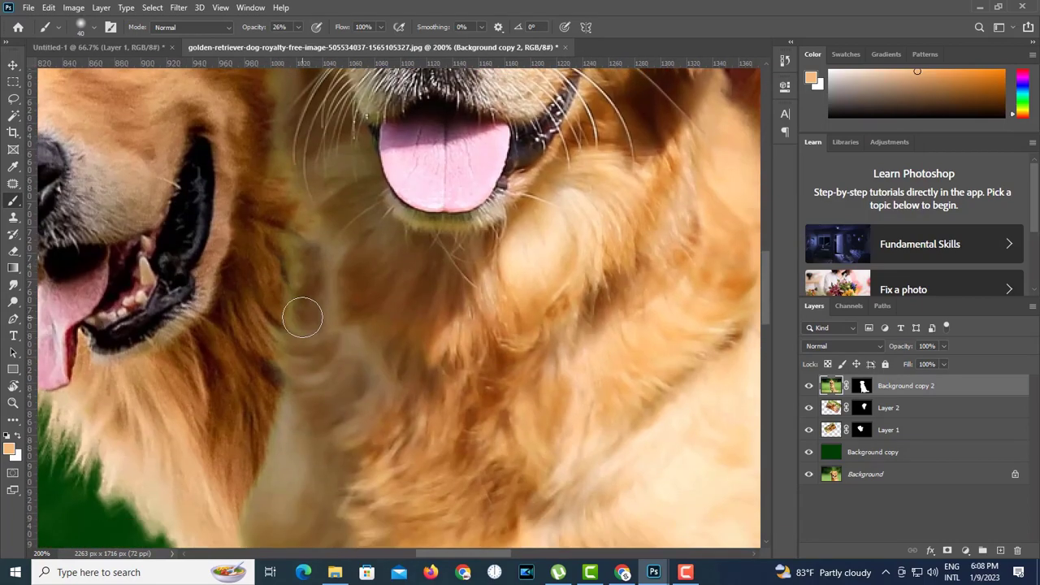
key("i")
key("b")
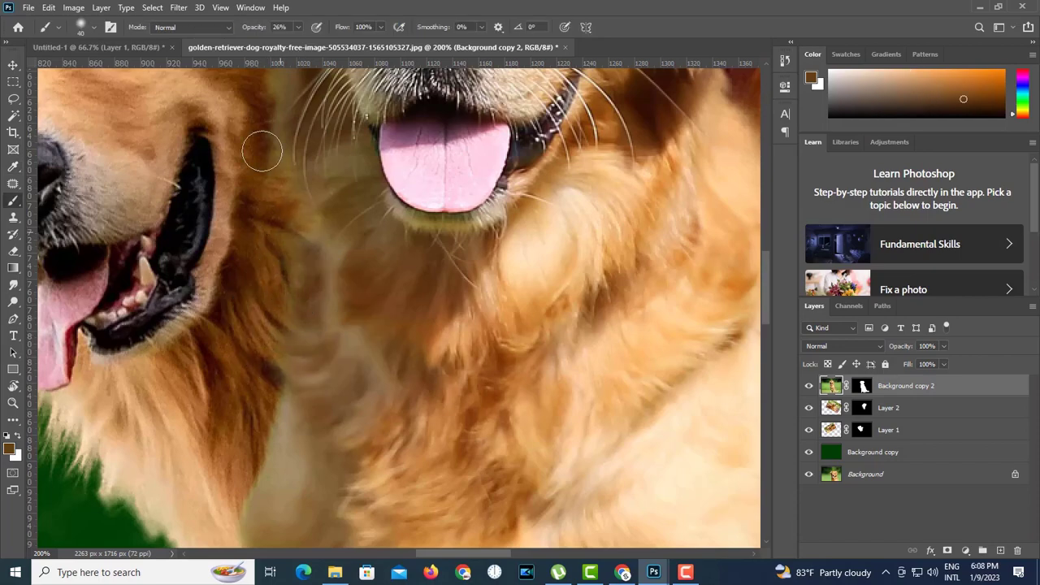
scroll(262, 138, "up", 1)
- Sample a muted tan from the left-hand edge of the sitting dog's chest as the brush colour
scroll(285, 349, "down", 4)
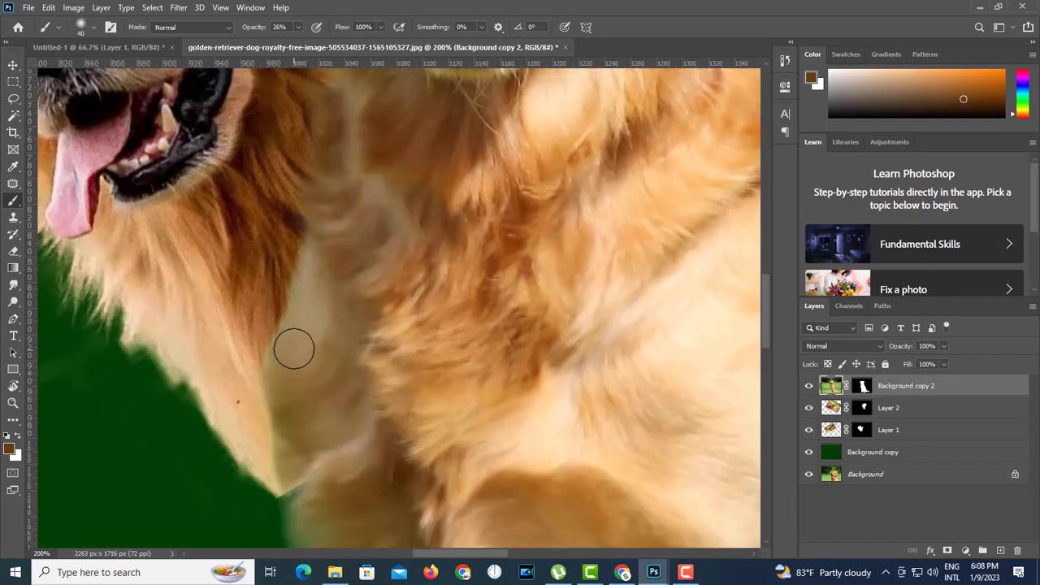
key("i")
left_click(302, 309)
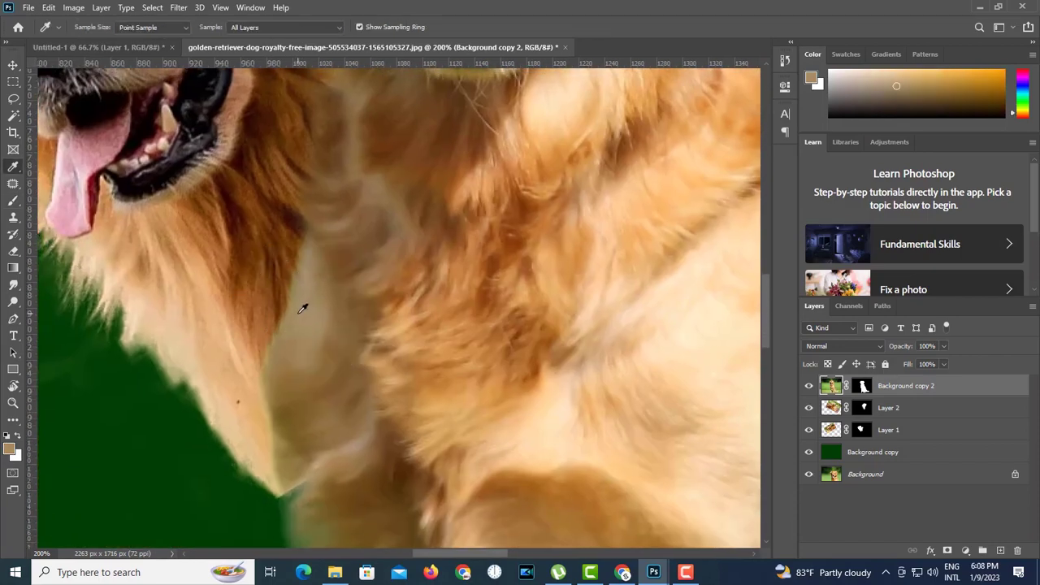
left_click(12, 201)
- Sample a medium brown and tint the greenish edge of the sitting dog's lower chest and upper foreleg
scroll(268, 301, "down", 4)
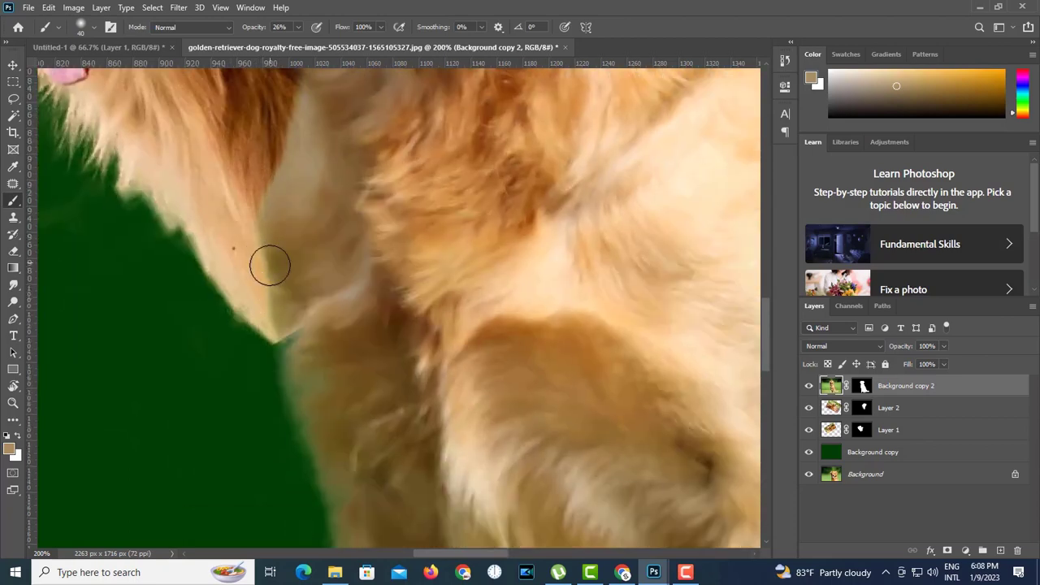
key("i")
key("b")
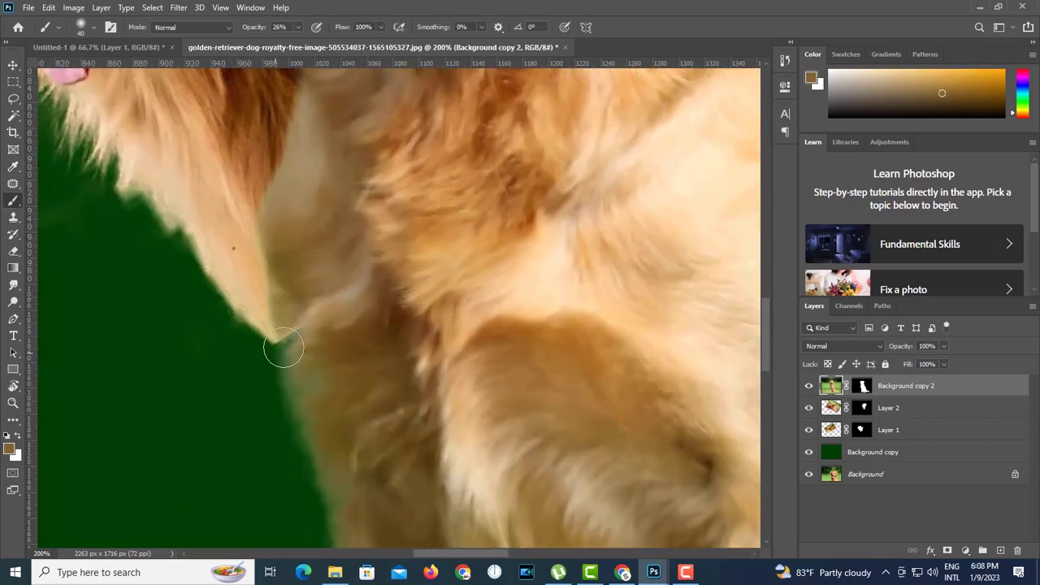
left_click_drag(324, 483, 312, 331)
left_click_drag(263, 269, 315, 408)
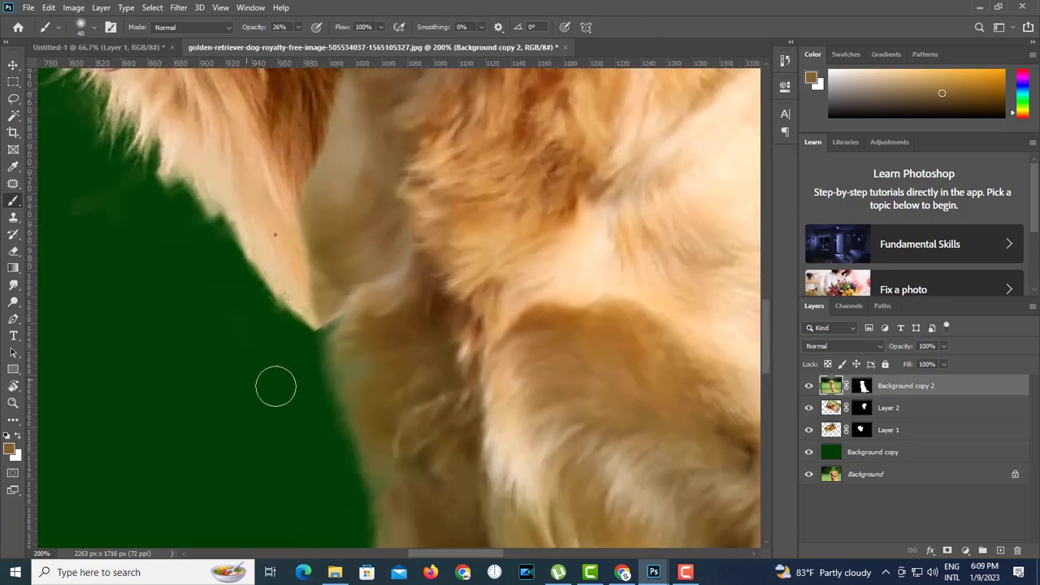
- Paint white at 79% opacity on the Background copy 2 mask to restore the left-hand shoulder edge below the standing dog's fur
left_click(863, 387)
left_click(19, 459)
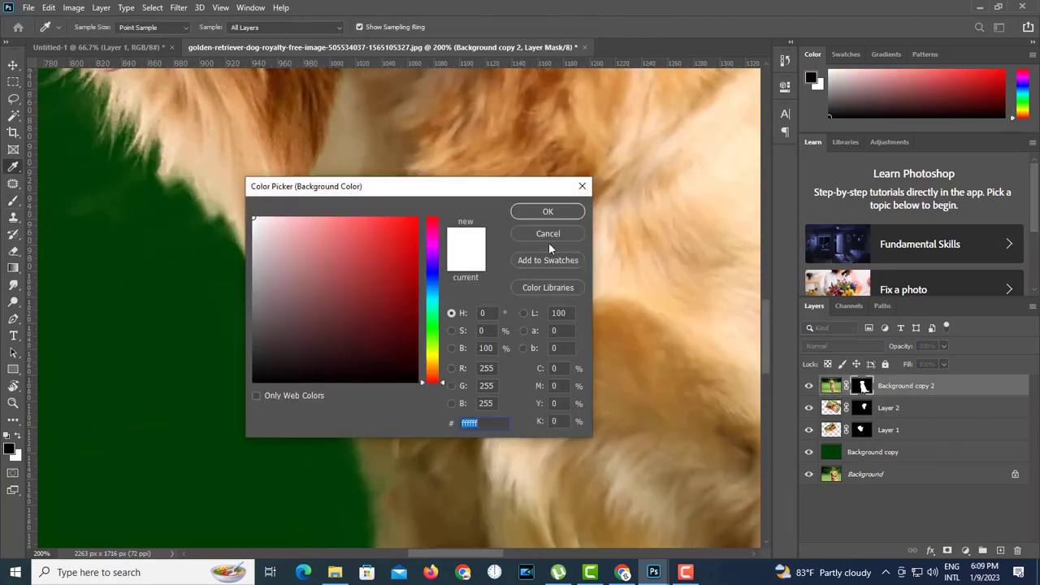
left_click(544, 235)
left_click(18, 437)
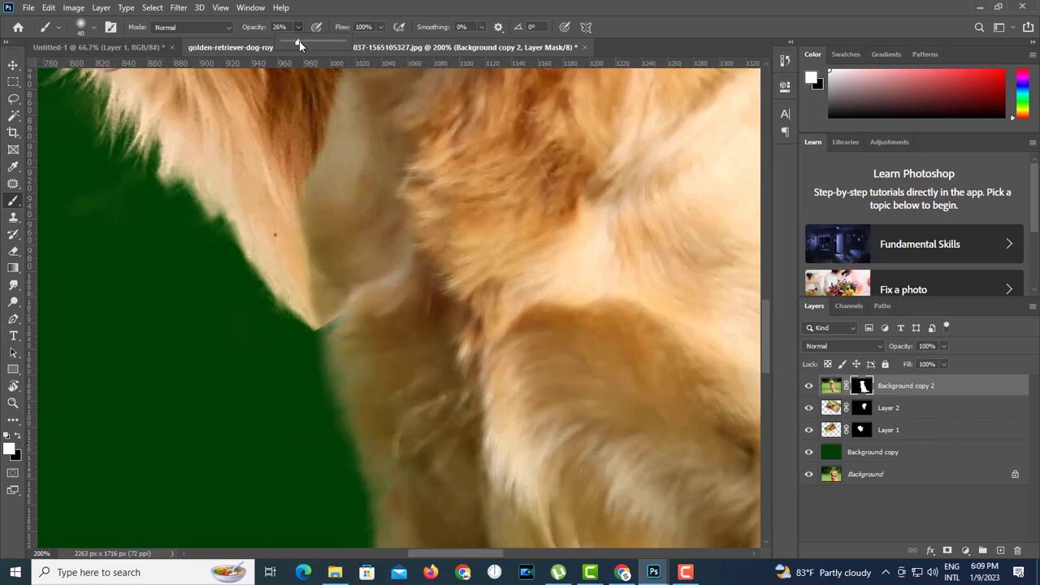
left_click_drag(299, 44, 334, 43)
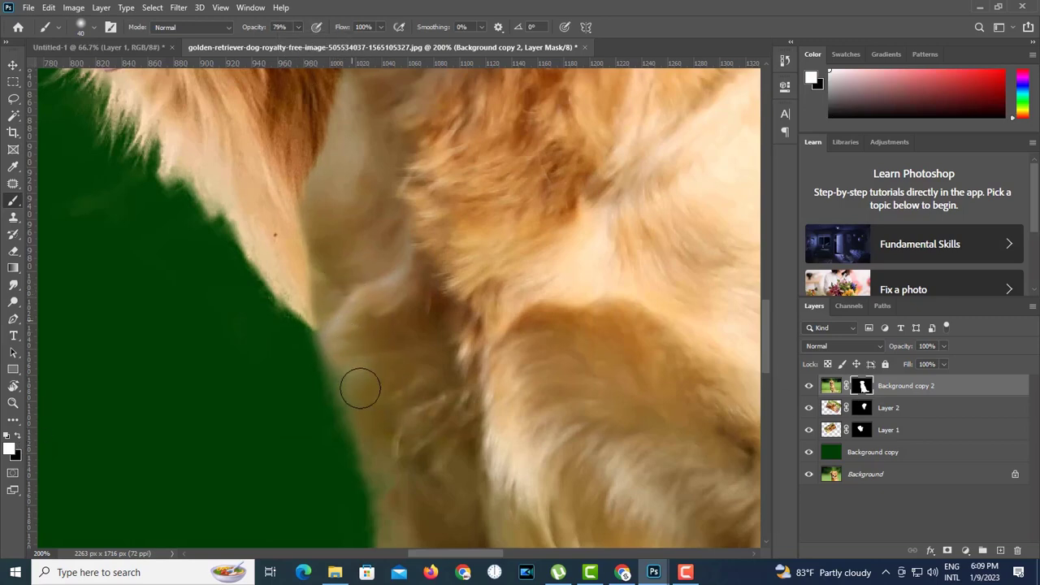
left_click_drag(328, 268, 349, 383)
- Paint black at 79% opacity on the Background copy 2 mask to blend the sitting dog's left-hand neck edge into the neighbouring dog's fur
key("ctrl+minus")
left_click_drag(403, 293, 410, 337)
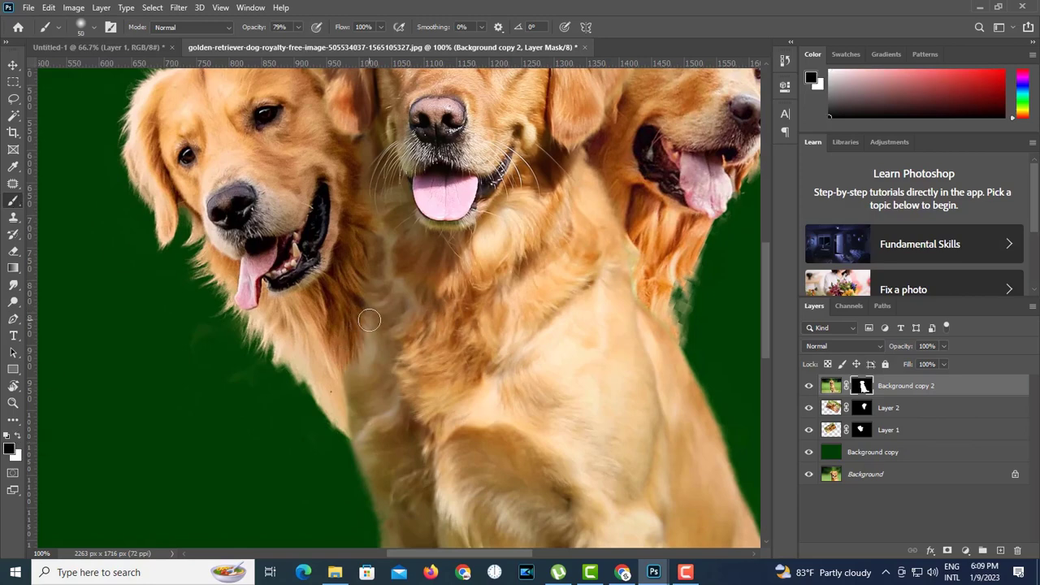
key("bracketright")
key("bracketright")
key("bracketright")
key("bracketright")
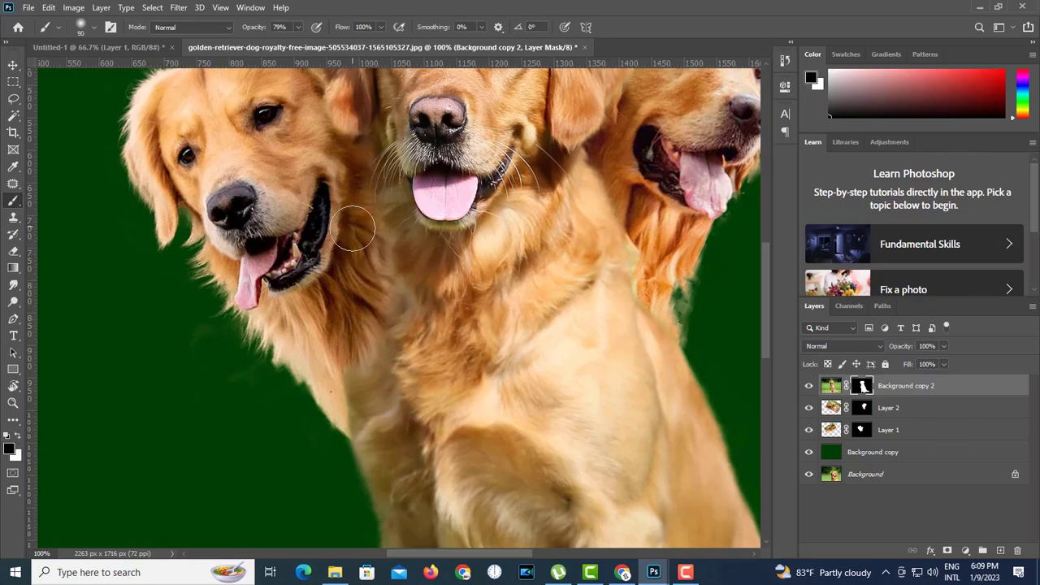
key("bracketright")
key("bracketright")
key("bracketright")
key("bracketright")
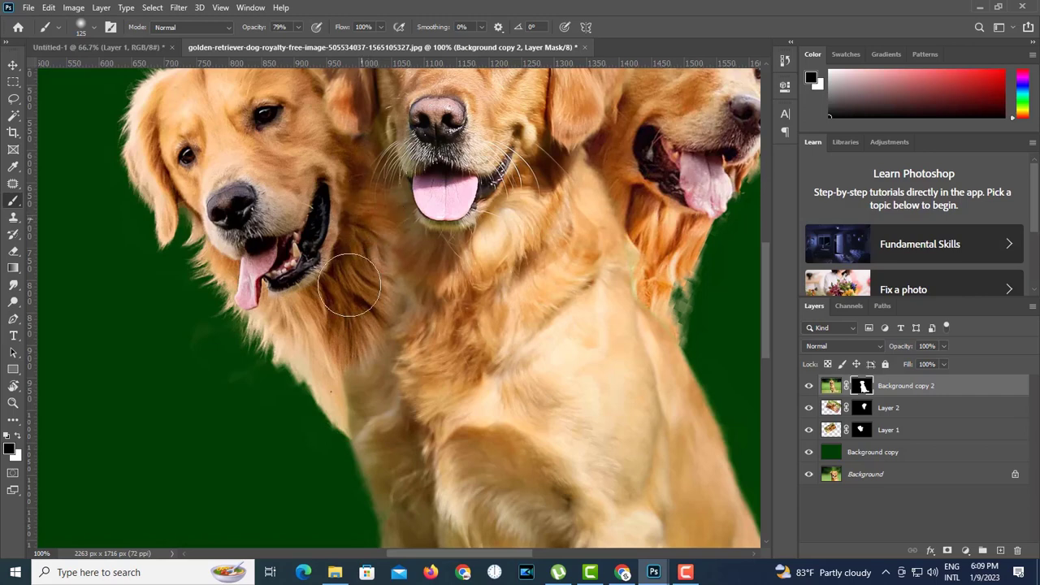
key("bracketleft")
key("bracketleft")
key("bracketleft")
key("bracketleft")
key("bracketleft")
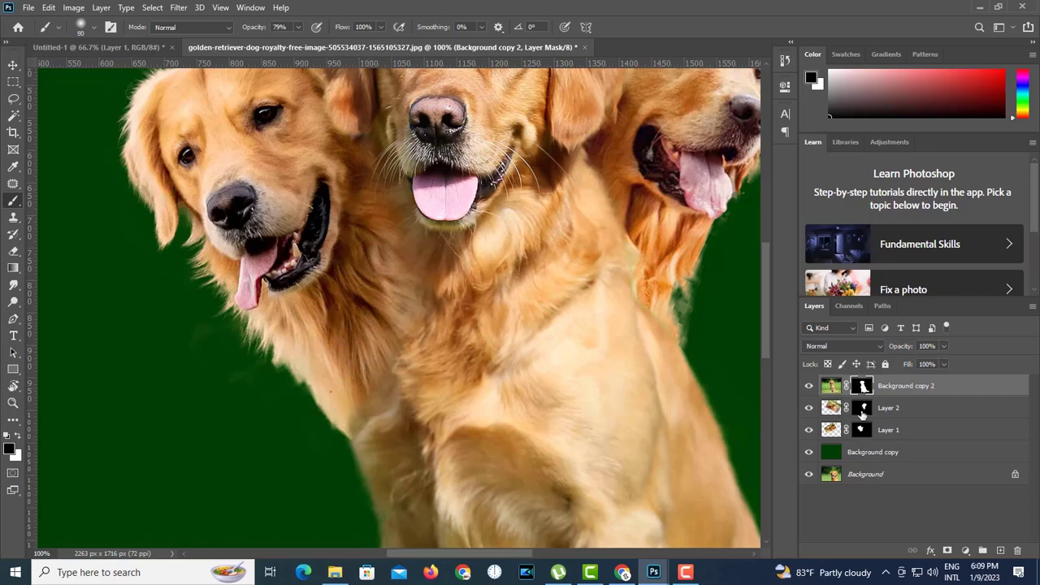
- Load the Layer 2 mask and the Layer 1 mask in turn as selections to check their extents, clearing each selection
left_click(863, 411, "ctrl")
key("ctrl+s")
key("Escape")
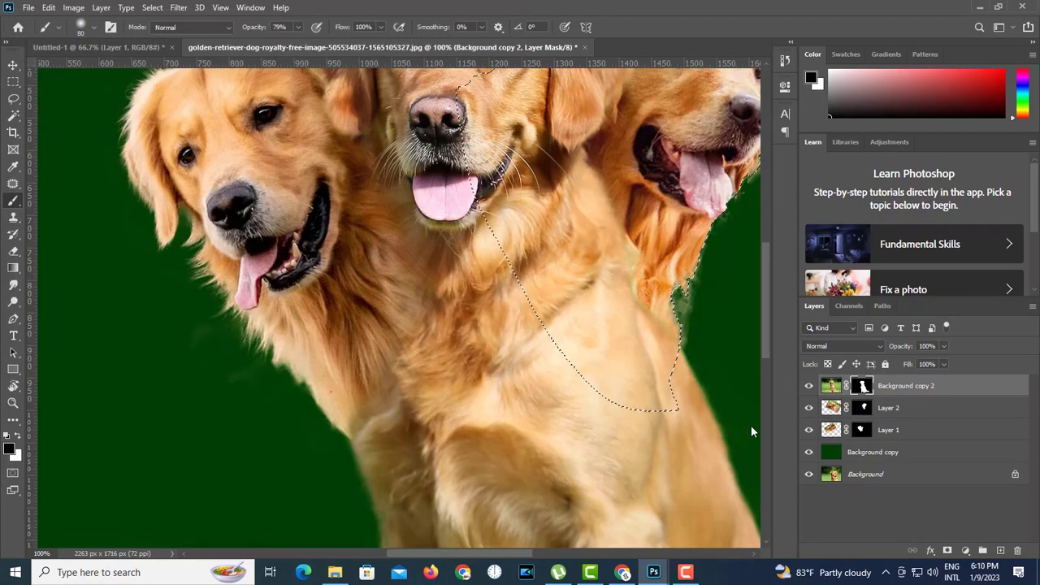
key("ctrl+d")
left_click(861, 433, "ctrl")
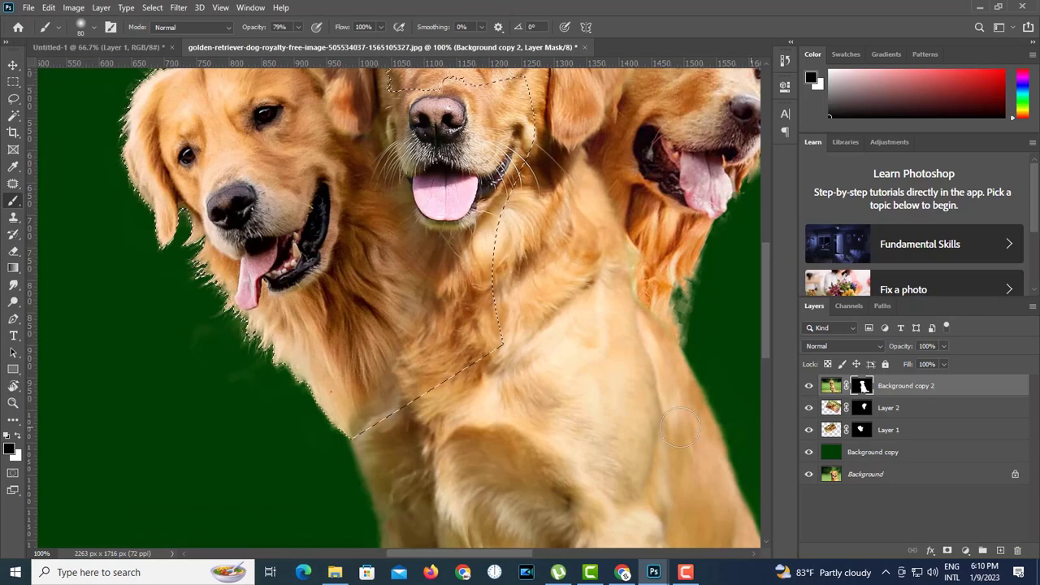
scroll(399, 325, "down", 2)
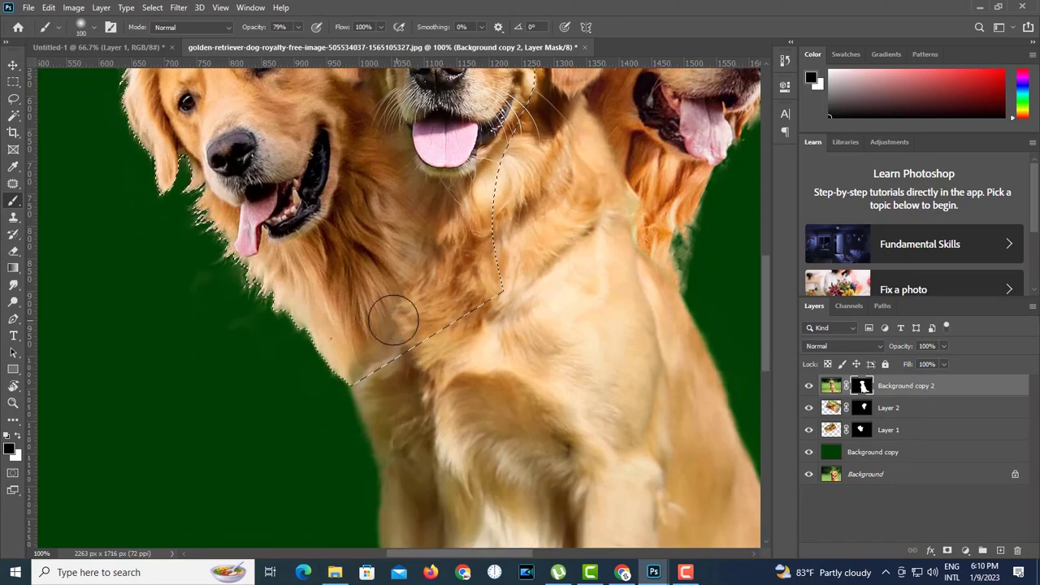
key("bracketright")
key("bracketright")
key("bracketright")
key("ctrl+d")
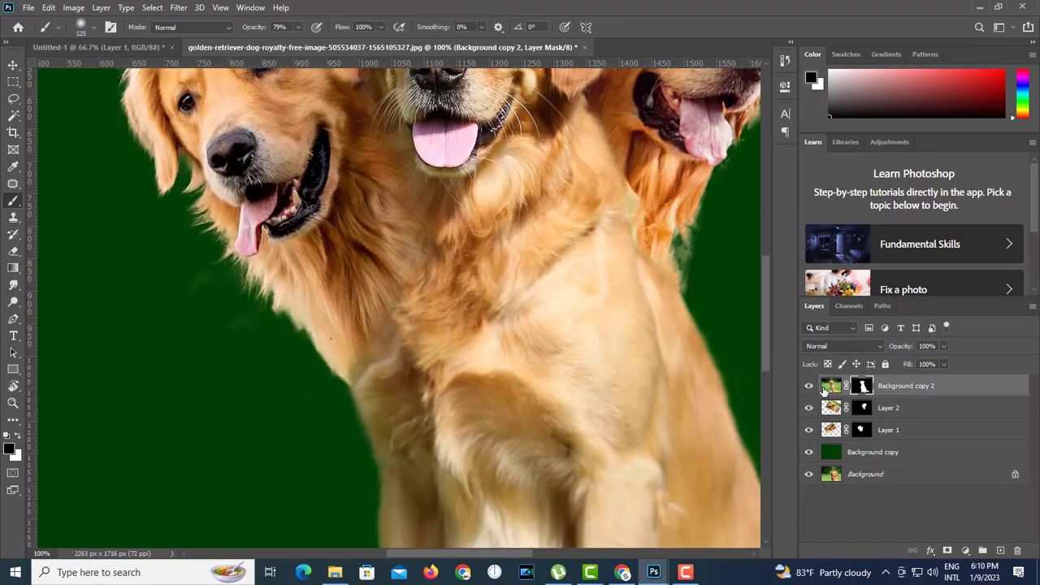
- Target the Background copy 2 image and sample an orange-brown from the left-hand dog's neck fur as the brush colour
left_click(837, 389)
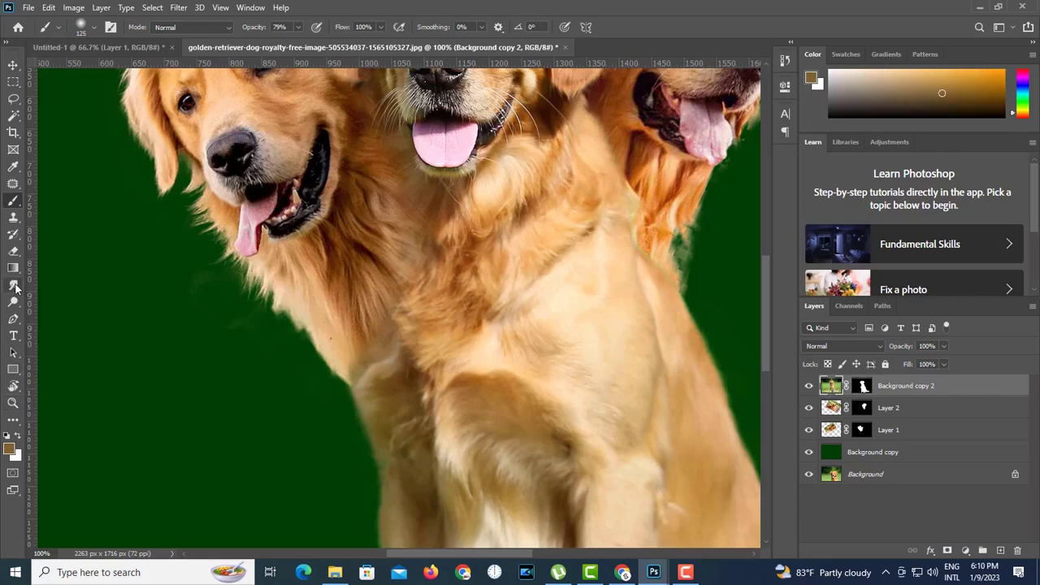
left_click(13, 166)
left_click(356, 341)
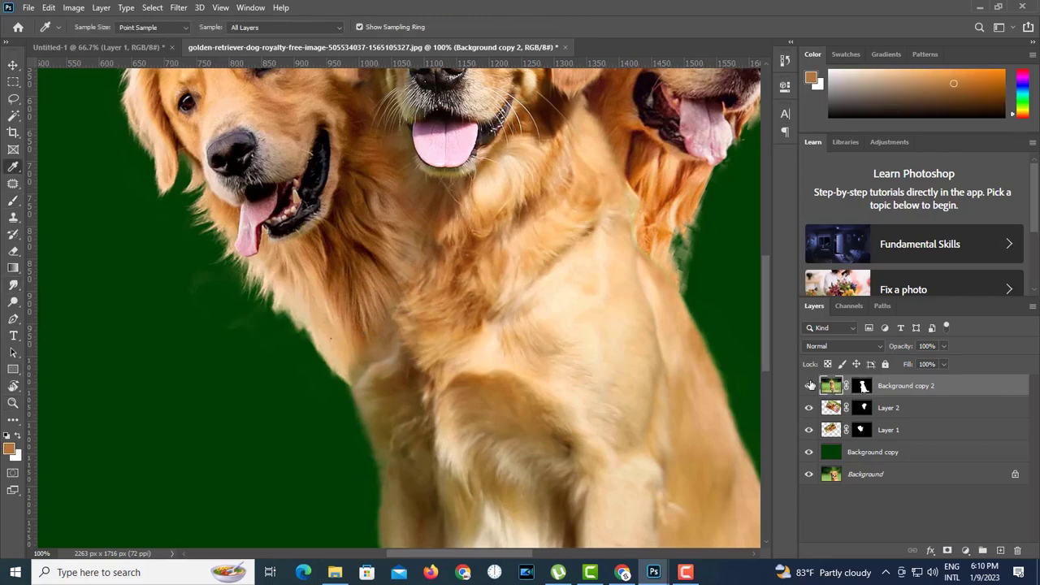
left_click(13, 201)
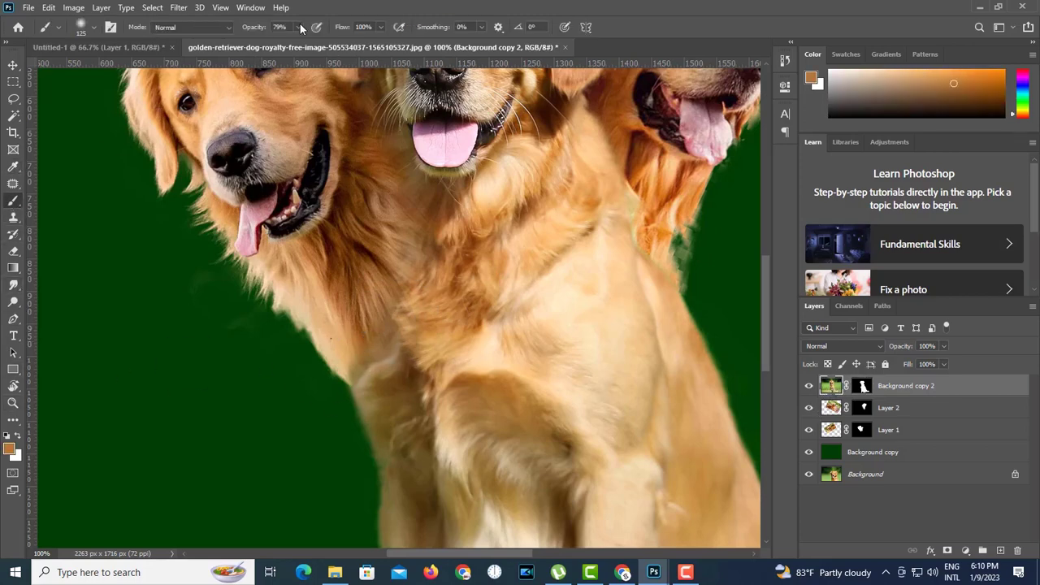
- Tint the sitting dog's left-hand shoulder and upper foreleg with the sampled colour, using a 250 px brush at 24% opacity
left_click(411, 325)
key("bracketright")
key("bracketright")
key("bracketright")
key("bracketright")
mouse_move(370, 339)
left_mouse_down()
mouse_move(354, 385)
mouse_move(336, 327)
mouse_move(375, 429)
left_mouse_up()
left_click_drag(404, 395, 389, 281)
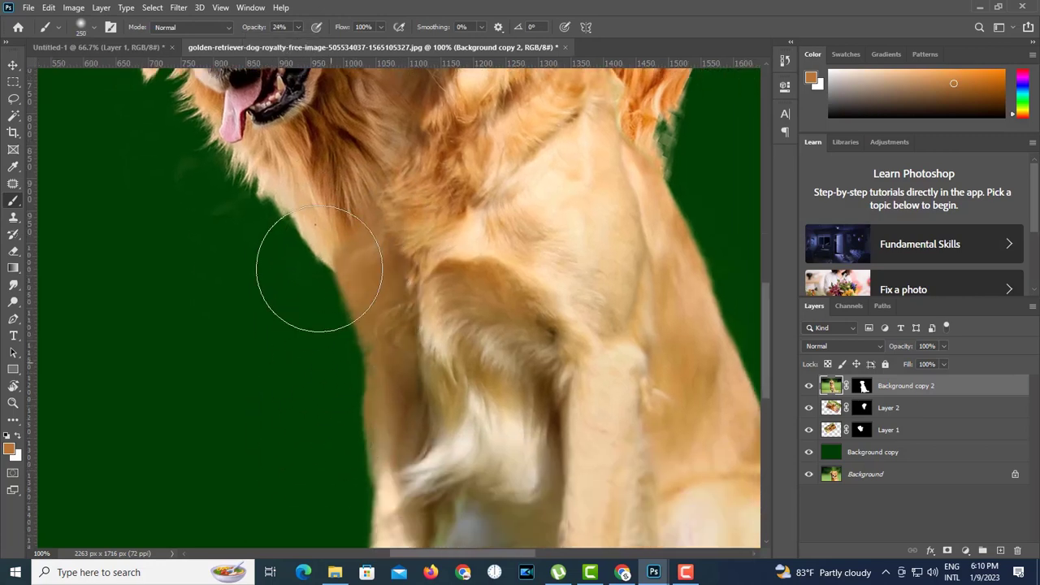
- Lasso the sitting dog's left-hand ear, cheek and upper chest, and feather the selection by 30 pixels
key("ctrl+minus")
left_click(445, 272, "ctrl")
left_click(444, 272, "ctrl")
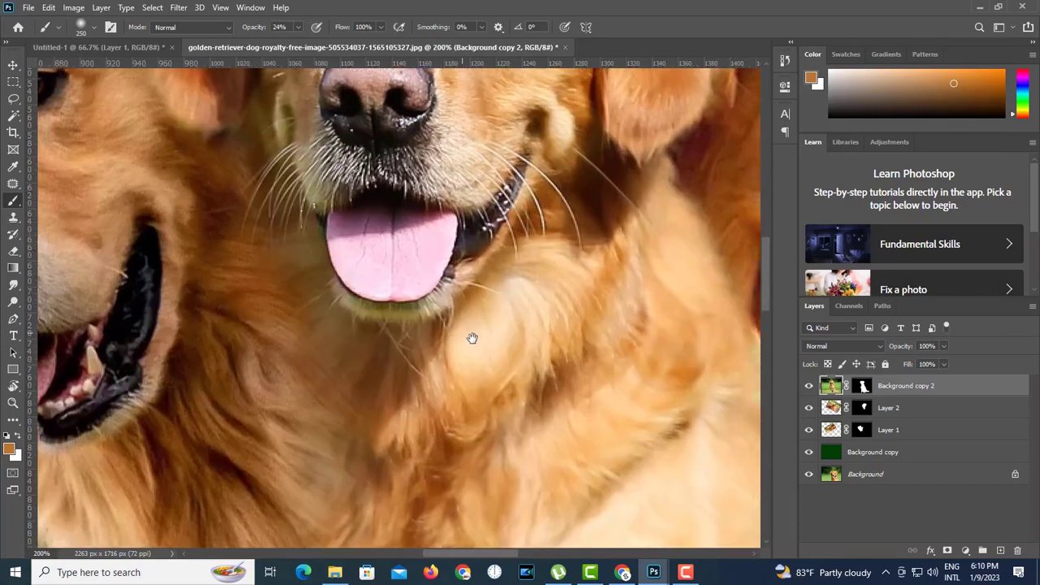
left_click(471, 347, "alt")
left_click_drag(503, 357, 525, 403)
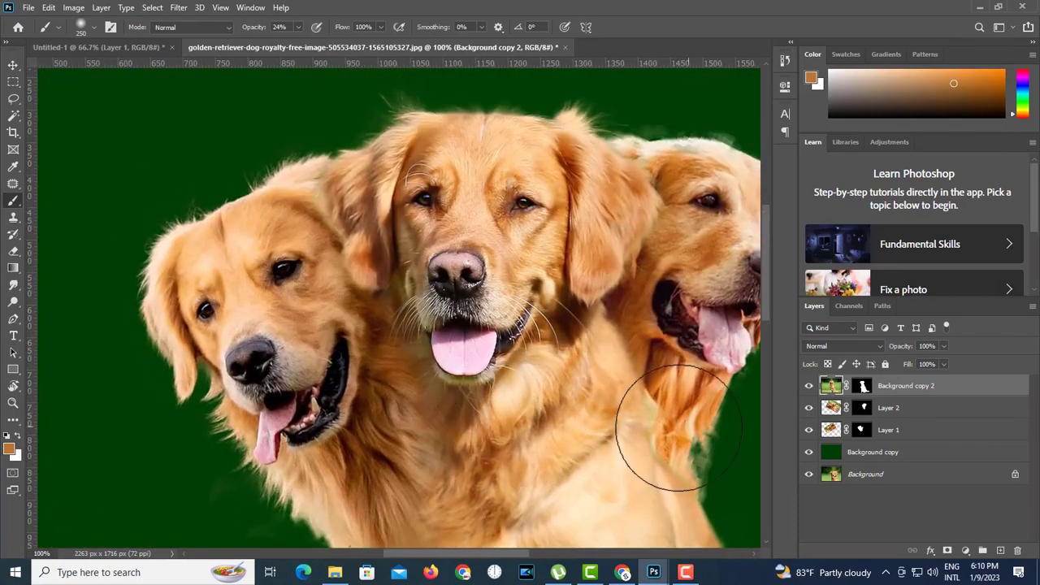
key("l")
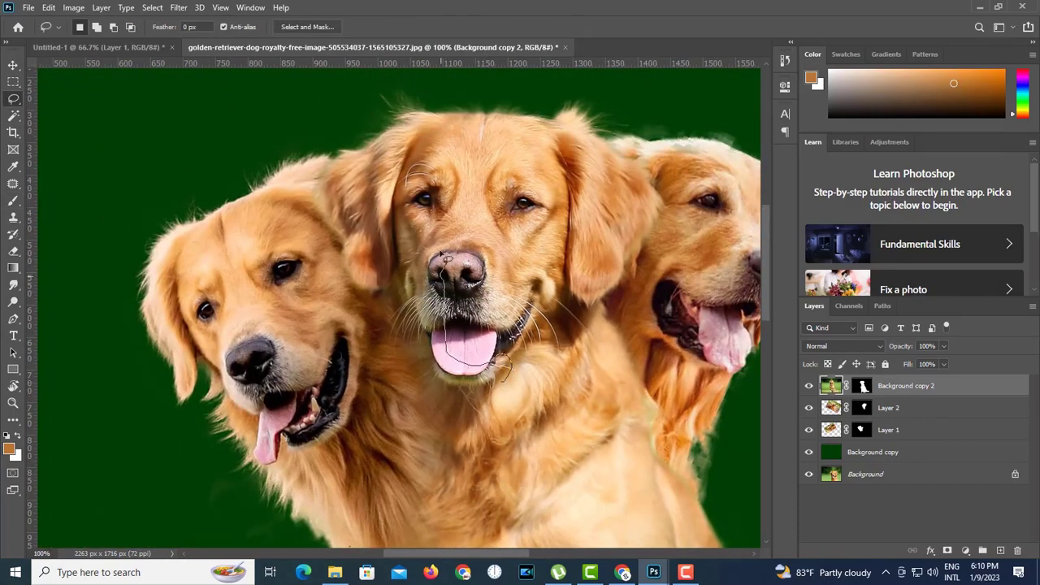
left_click_drag(398, 439, 520, 378)
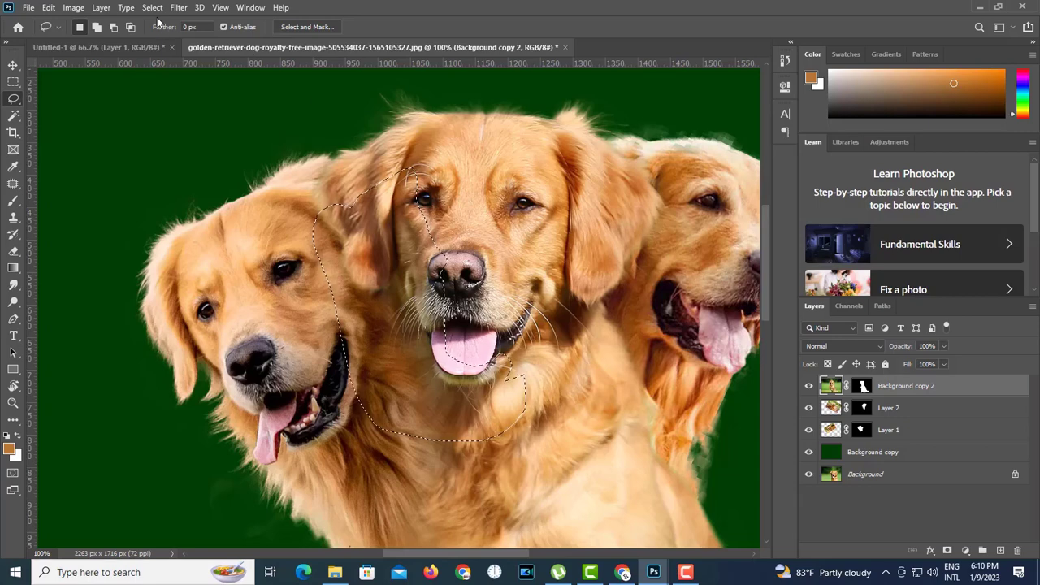
key("shift+F6")
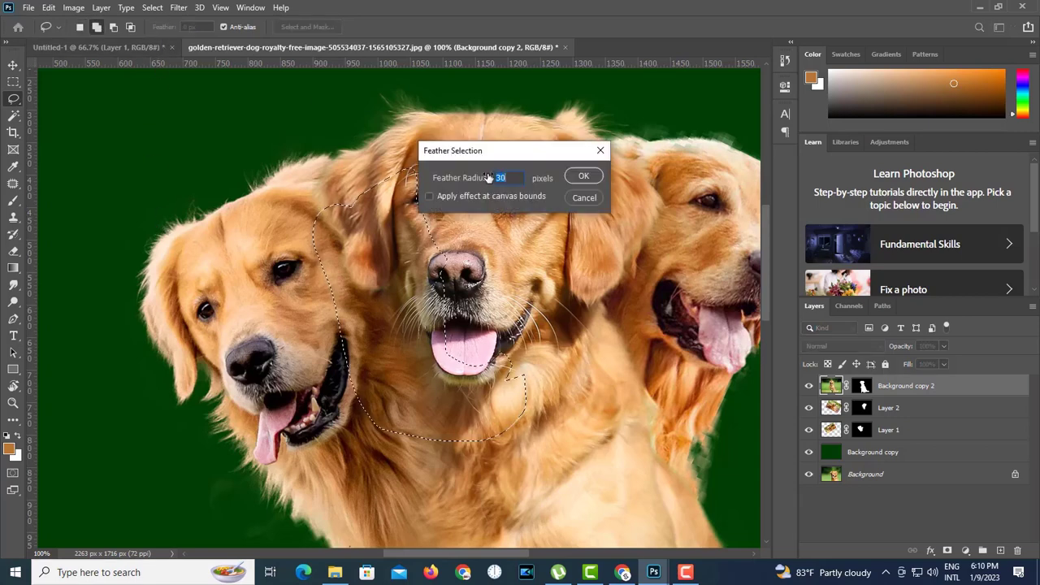
key("Return")
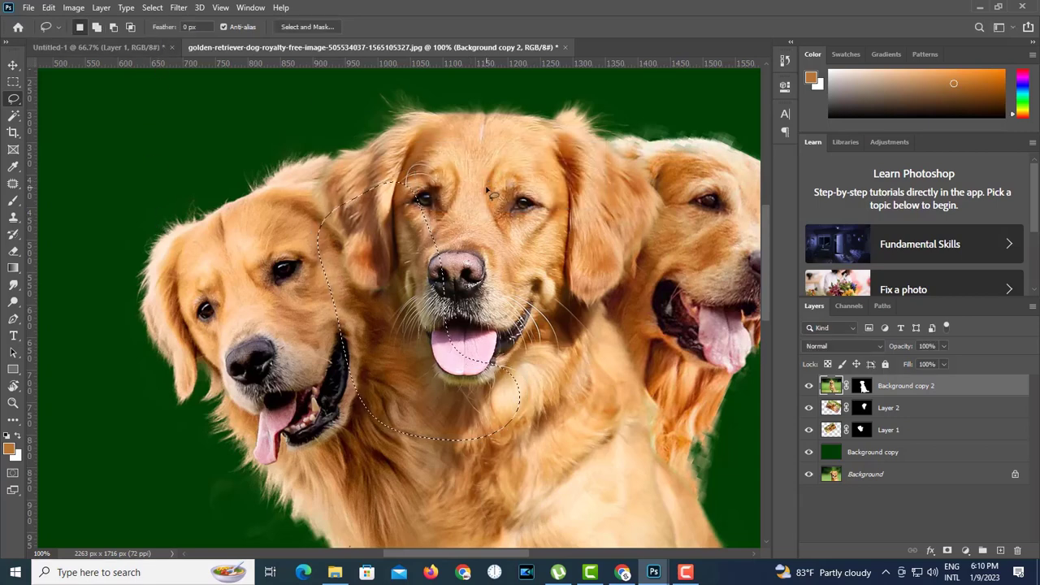
- Shift the Yellows hue to -15 with Hue/Saturation inside the feathered selection, and deselect
left_click(74, 7)
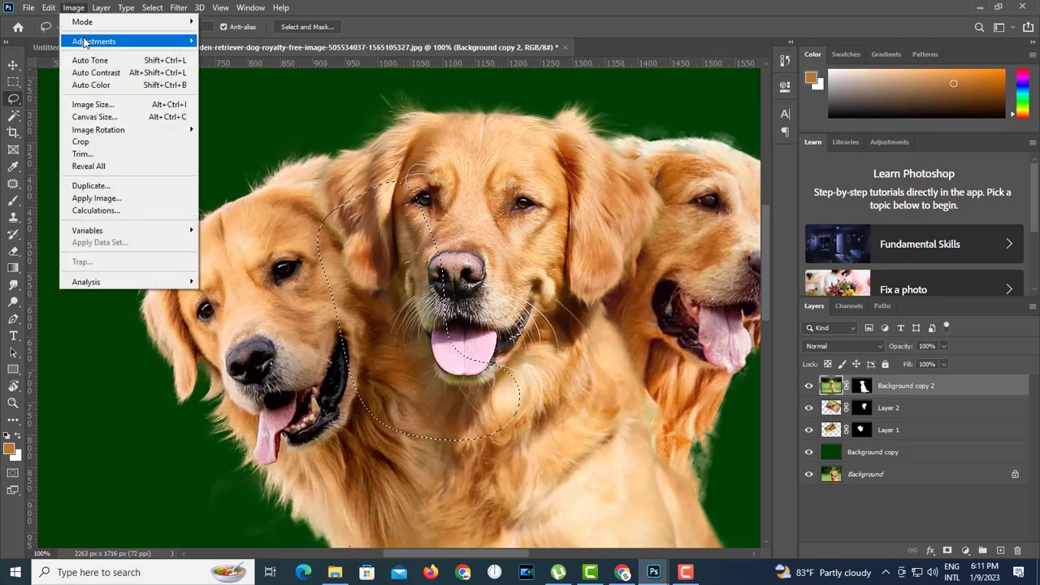
mouse_move(90, 42)
left_click(274, 111)
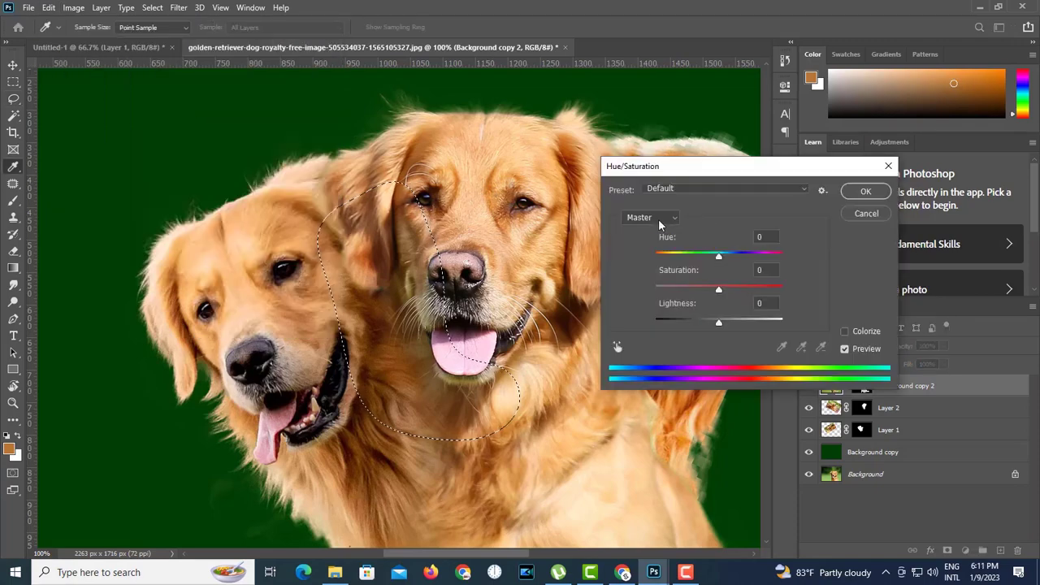
left_click(659, 218)
left_click(655, 264)
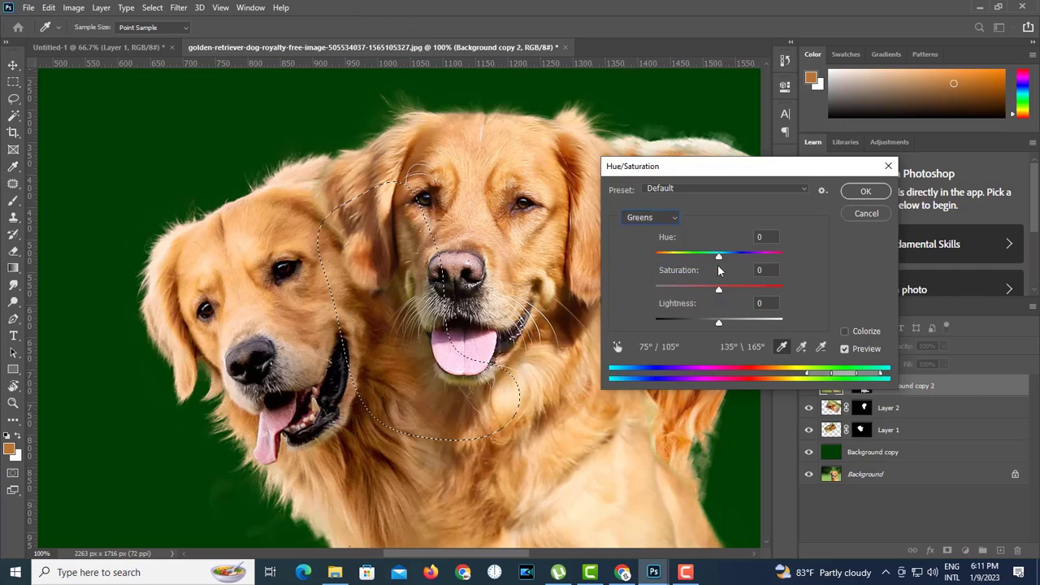
left_click_drag(629, 263, 707, 253)
left_click(650, 217)
left_click(666, 255)
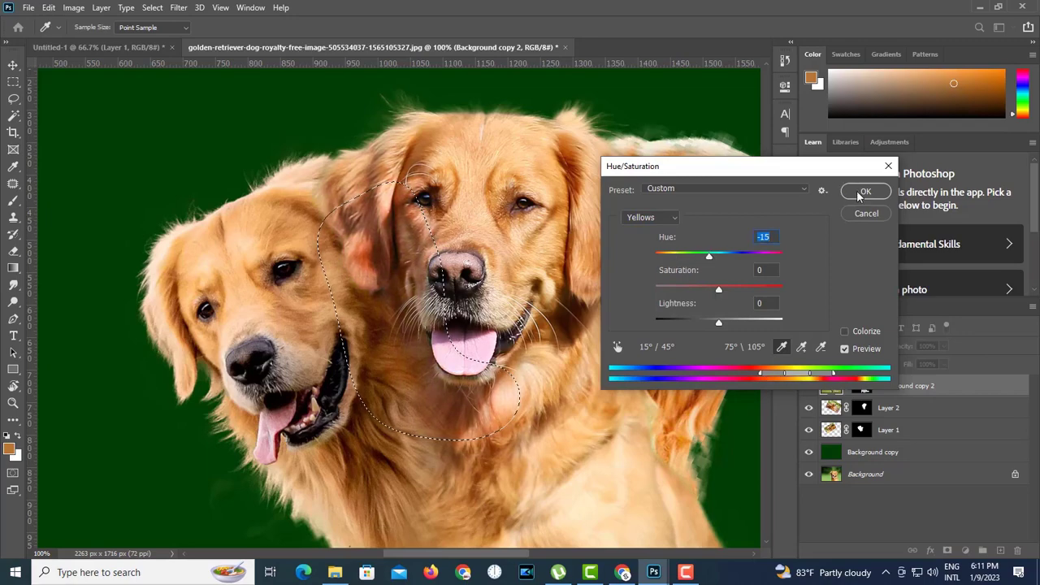
left_click(865, 191)
key("ctrl+d")
- Paint black on the Background copy 2 mask with an 80 px brush at 24% opacity to soften the sitting dog's right-hand neck edge
key("ctrl+minus")
key("ctrl+minus")
key("ctrl+minus")
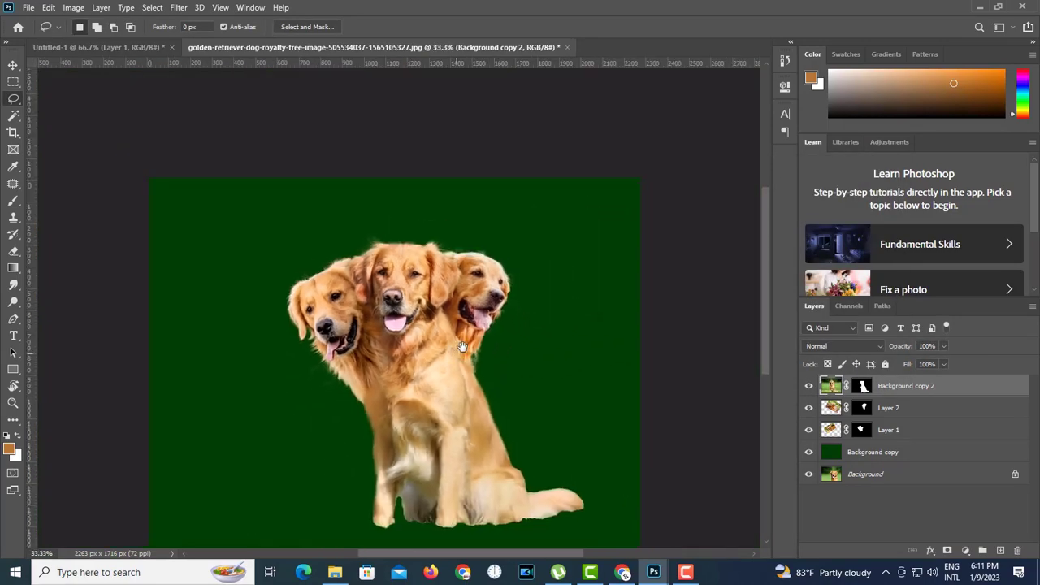
left_click_drag(463, 369, 478, 338)
scroll(471, 329, "down", 2)
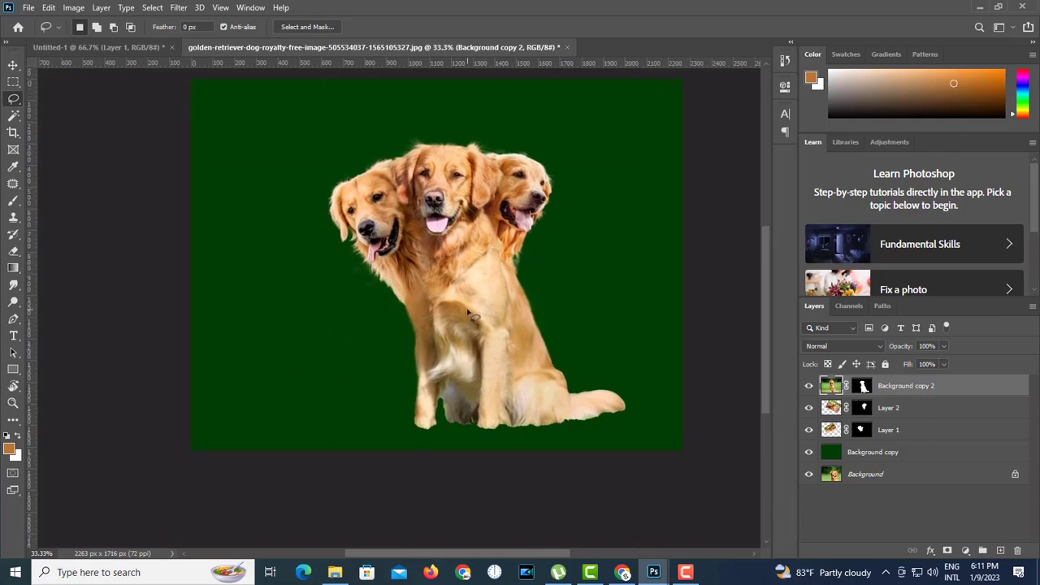
scroll(497, 280, "up", 3)
scroll(503, 268, "up", 1)
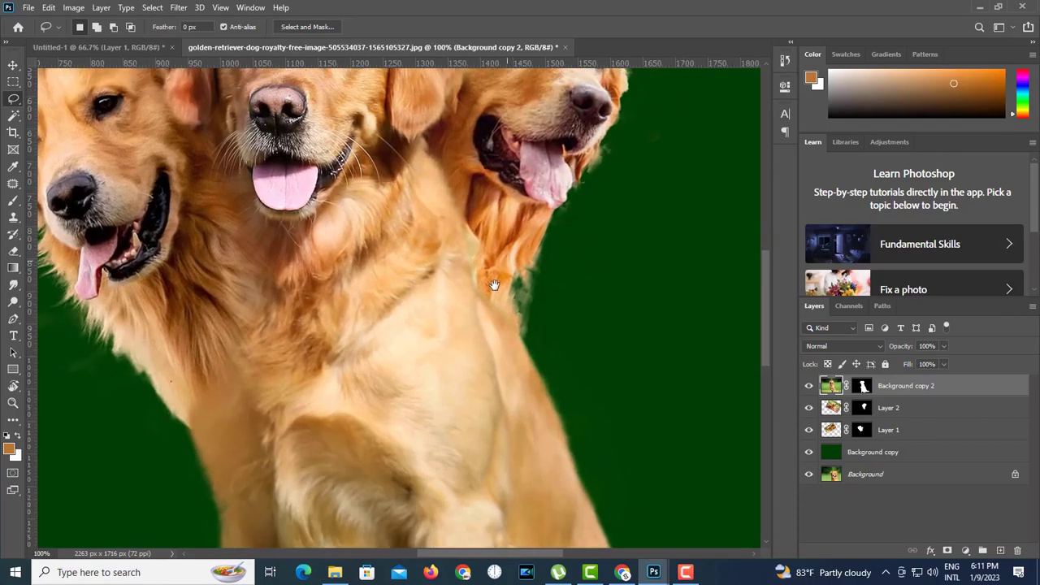
left_click(861, 386)
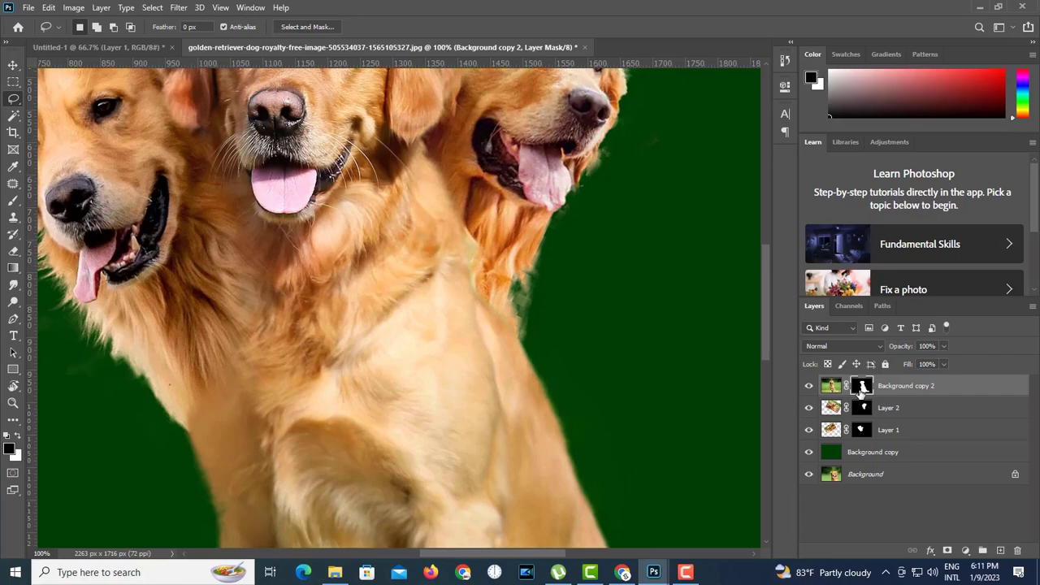
scroll(419, 269, "down", 1)
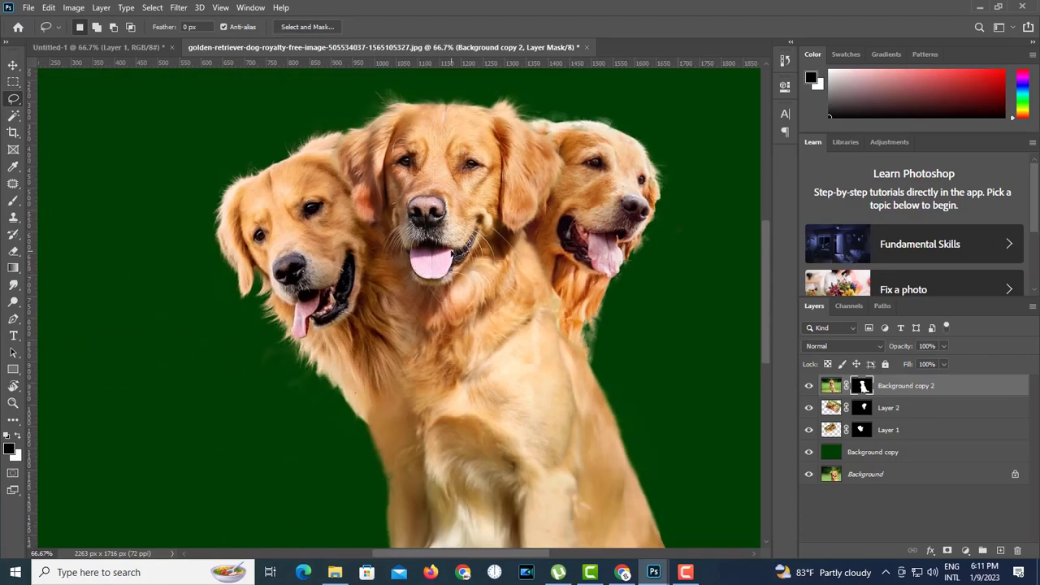
scroll(556, 285, "up", 2)
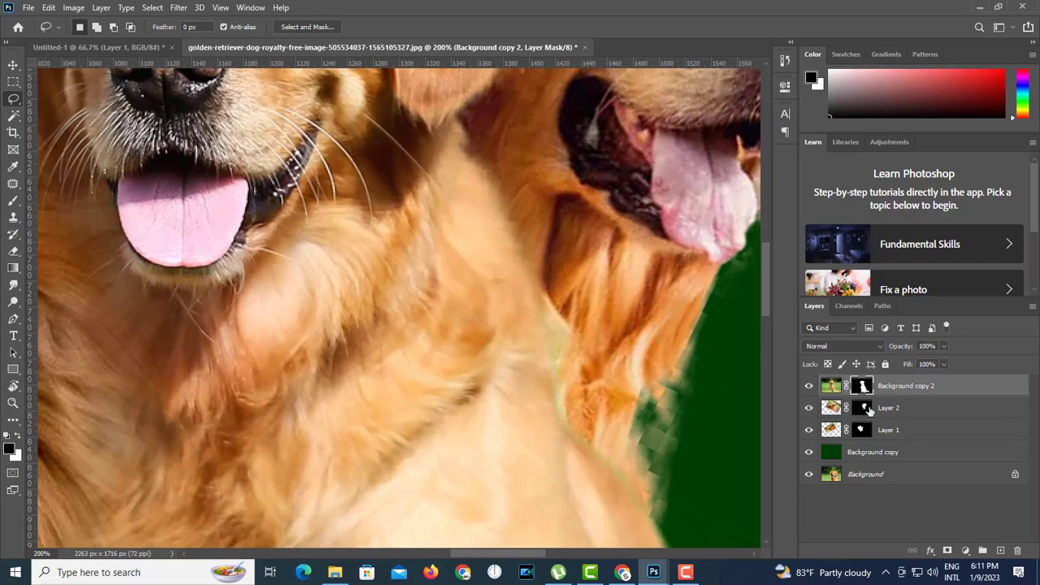
left_click(13, 201)
key("bracketleft")
key("bracketleft")
key("bracketleft")
key("bracketleft")
key("bracketleft")
key("bracketleft")
key("bracketleft")
key("bracketleft")
left_click_drag(477, 148, 498, 271)
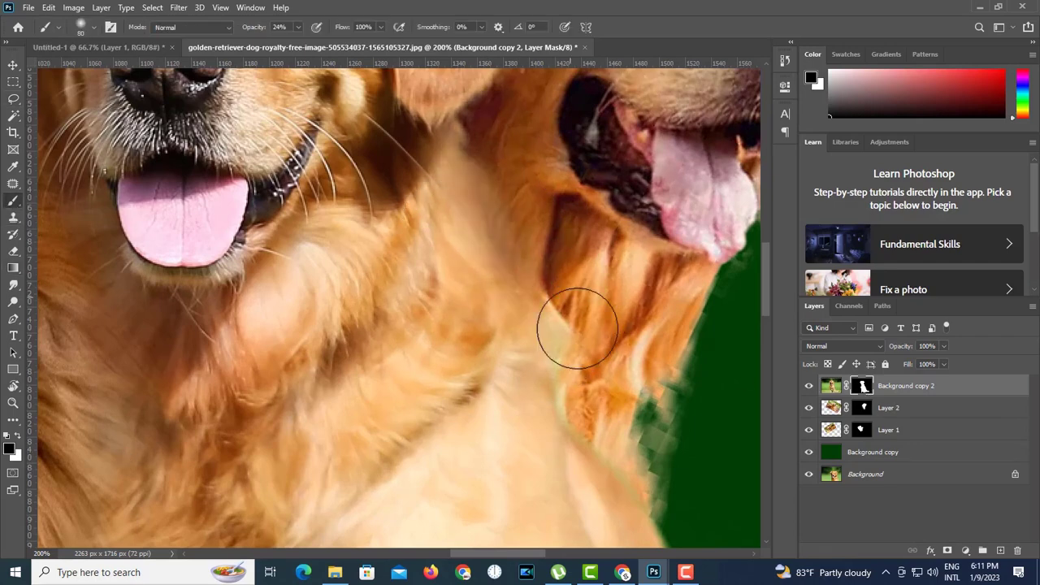
mouse_move(543, 313)
left_mouse_down()
mouse_move(474, 147)
mouse_move(578, 401)
mouse_move(524, 353)
left_mouse_up()
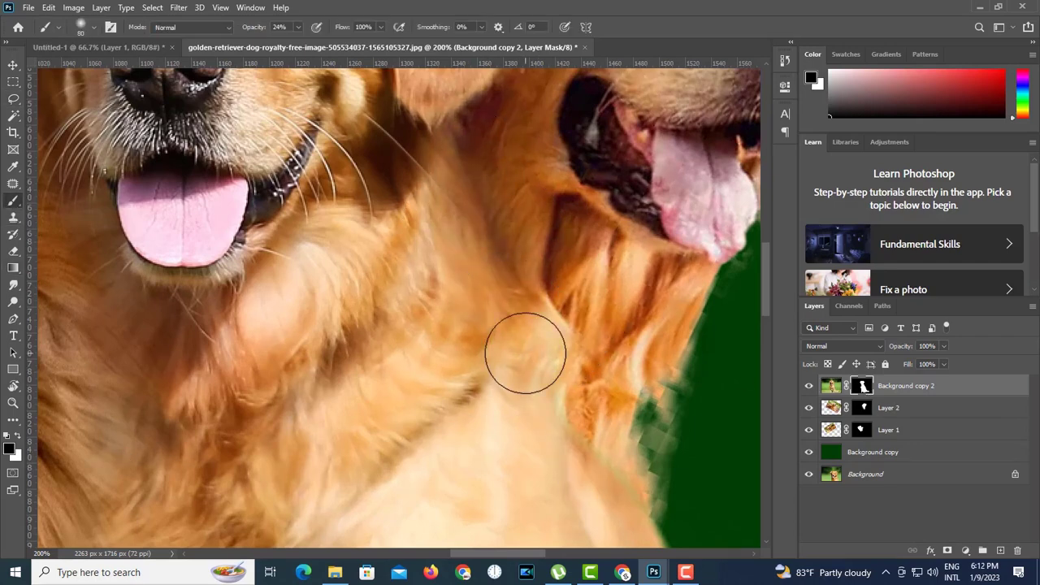
- Paint black on the Layer 2 mask with an 80 px brush at 100% opacity to clean the right-hand dog's lower neck edge
scroll(525, 354, "down", 1)
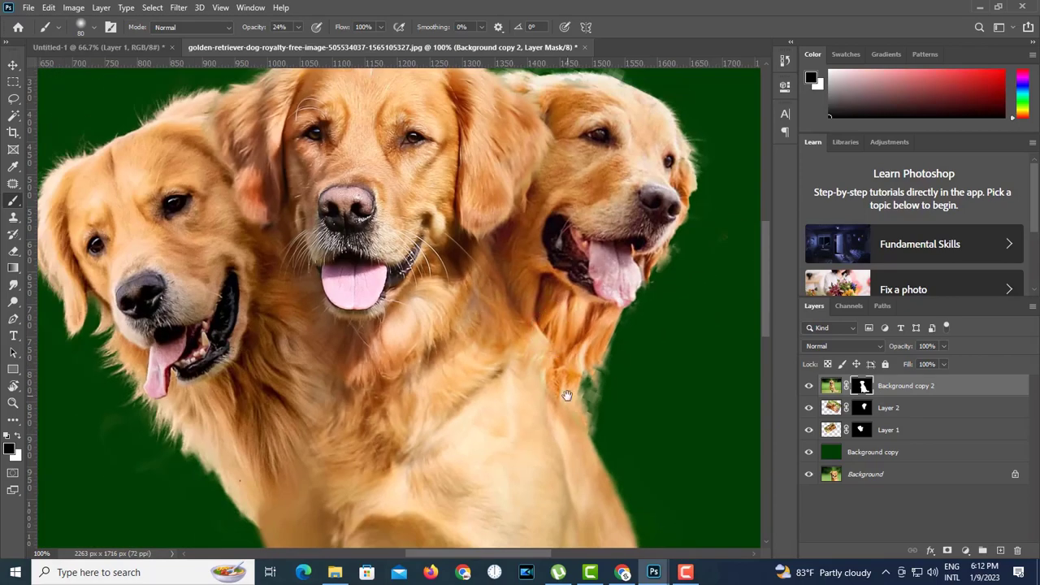
scroll(567, 396, "down", 1)
scroll(518, 402, "down", 1)
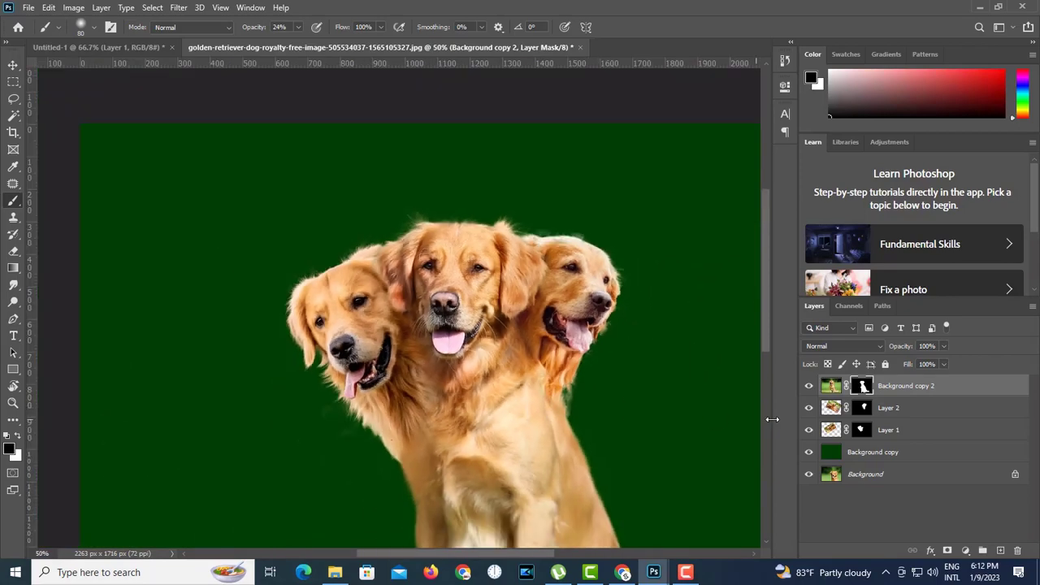
scroll(523, 347, "up", 1)
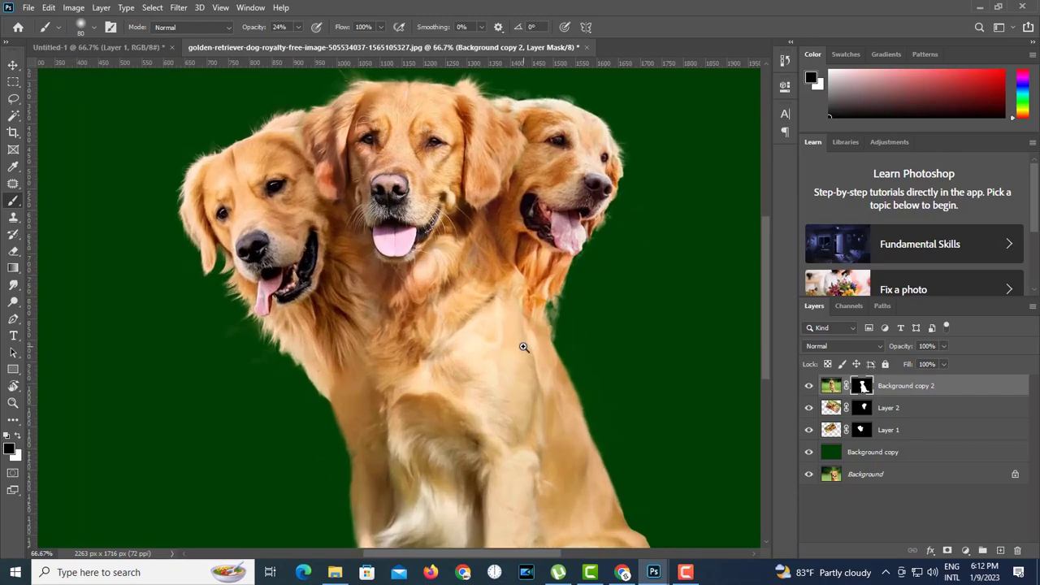
left_click(866, 409)
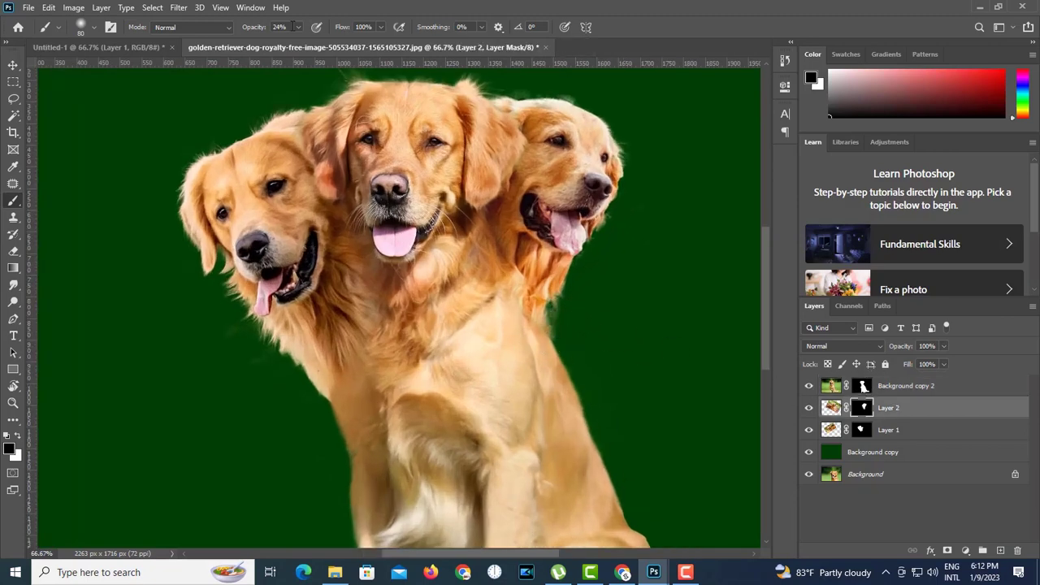
key("0")
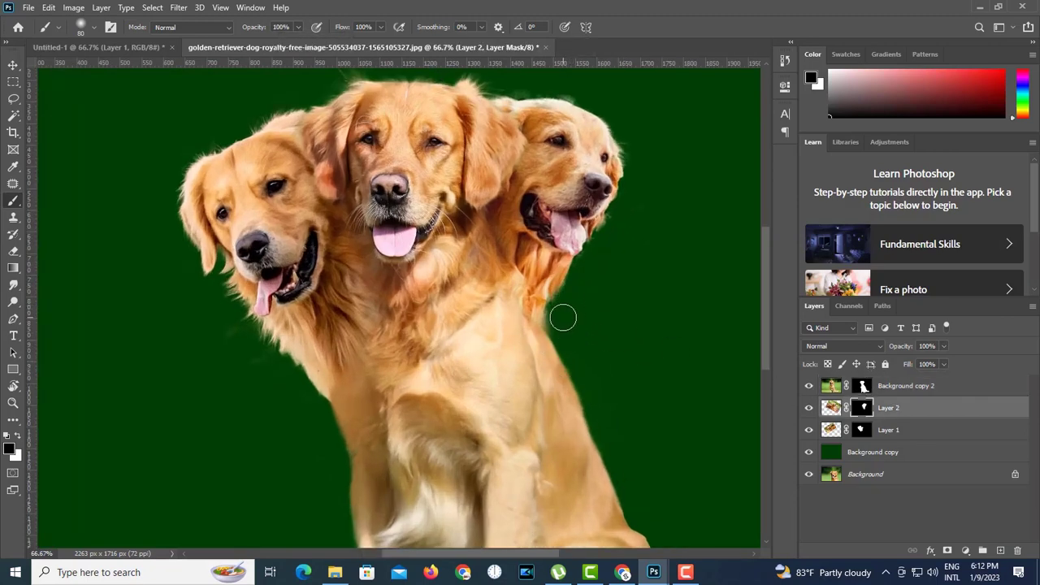
left_click(829, 406)
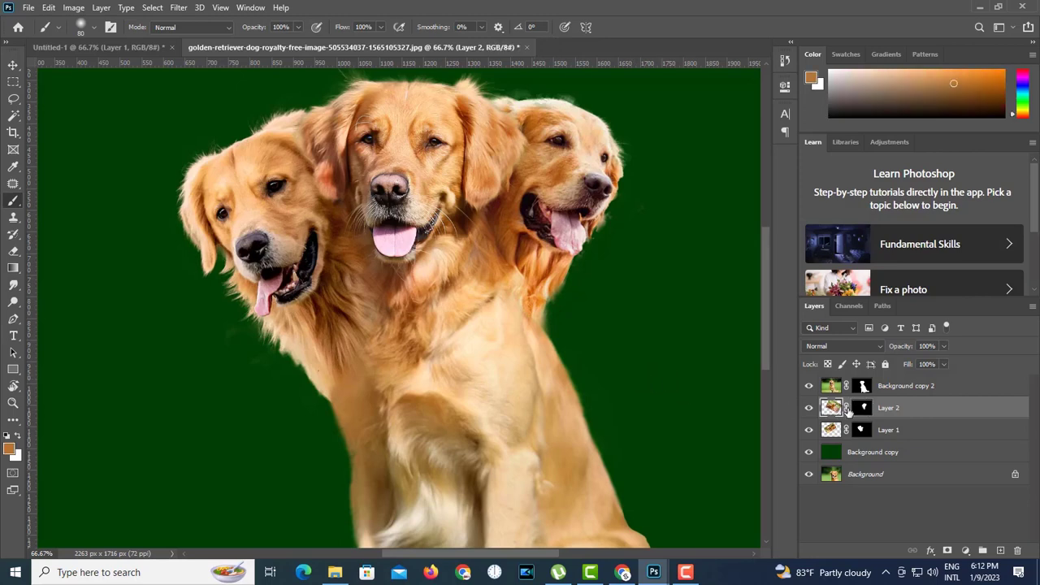
left_click_drag(447, 226, 417, 321)
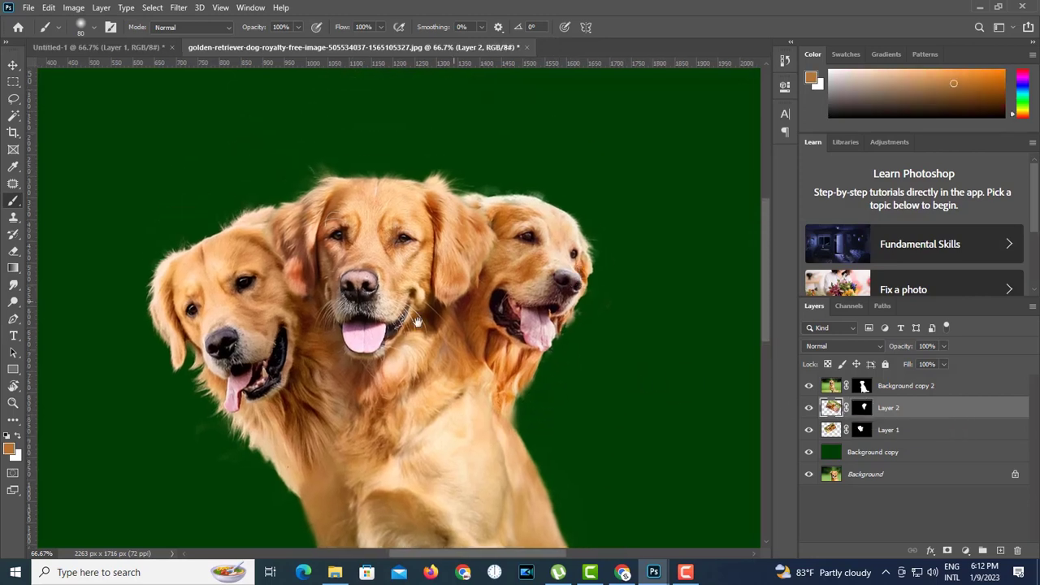
- Clean the right-hand dog's forehead edge on the Layer 2 mask with a 15 px brush, and the fur below its muzzle at 30 px
left_click(864, 411)
scroll(527, 236, "up", 1)
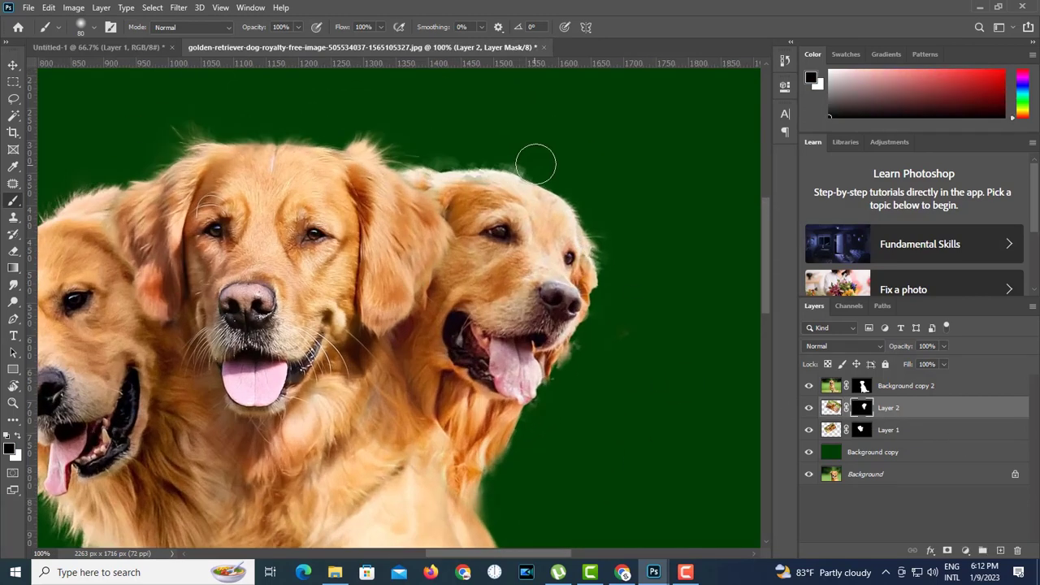
scroll(628, 181, "up", 1)
key("[")
left_click_drag(504, 186, 469, 159)
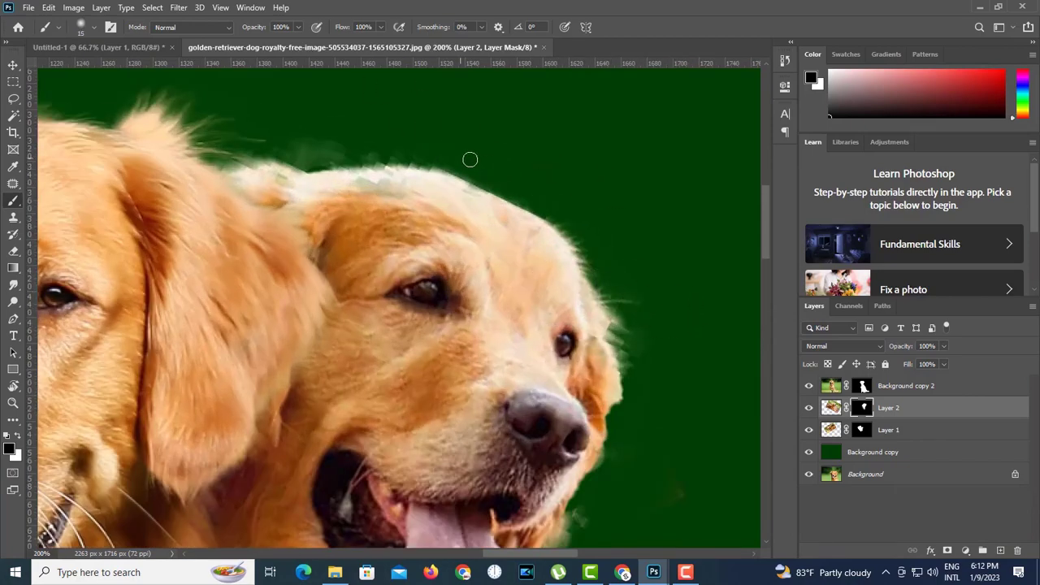
scroll(658, 385, "down", 3)
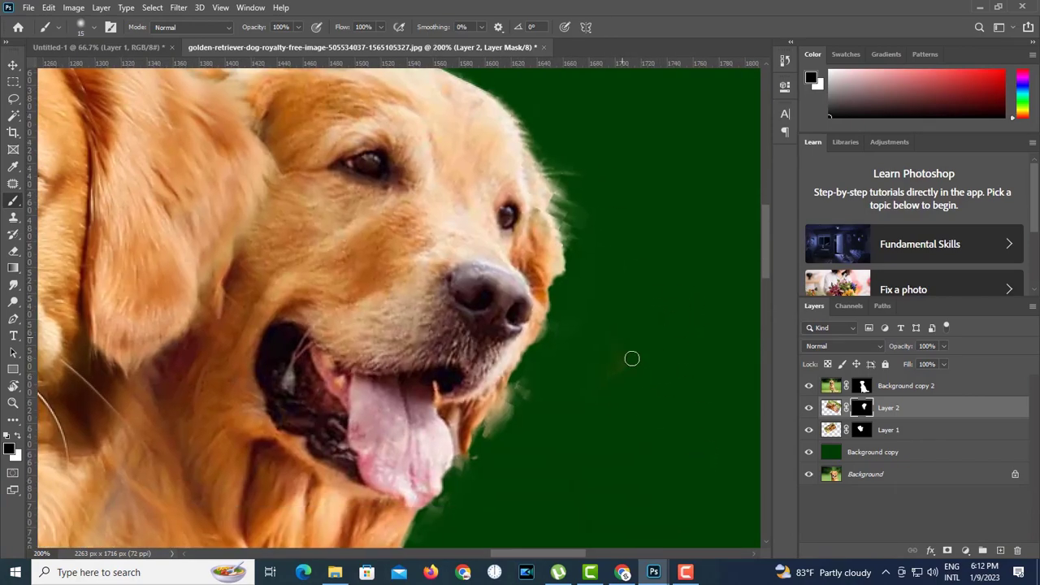
left_click_drag(539, 378, 499, 447)
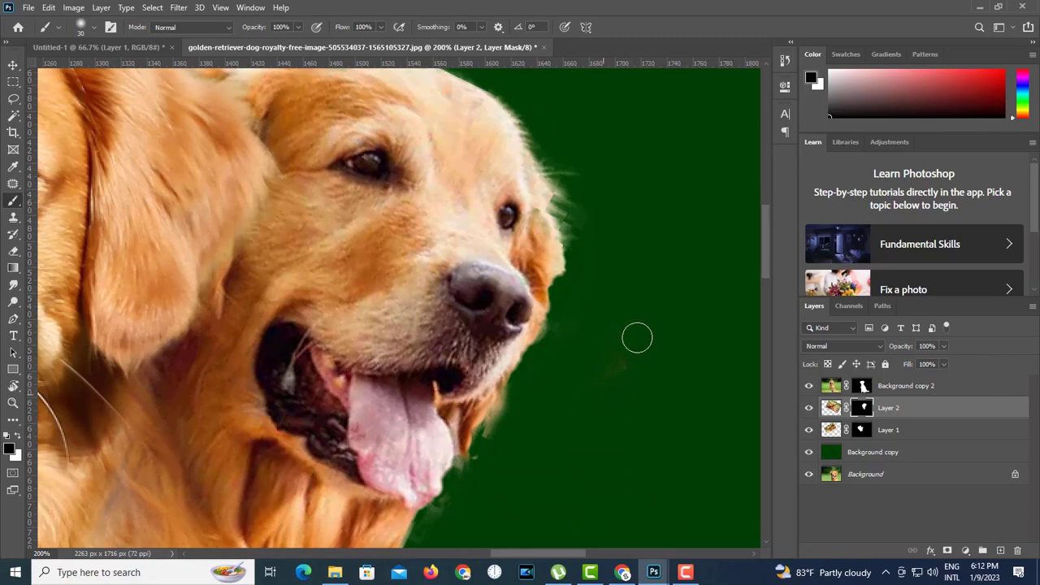
- Erase the leftover marks beside the right-hand dog on the Layer 1 mask, and those above its head on the Layer 2 mask
key("alt+bracketleft")
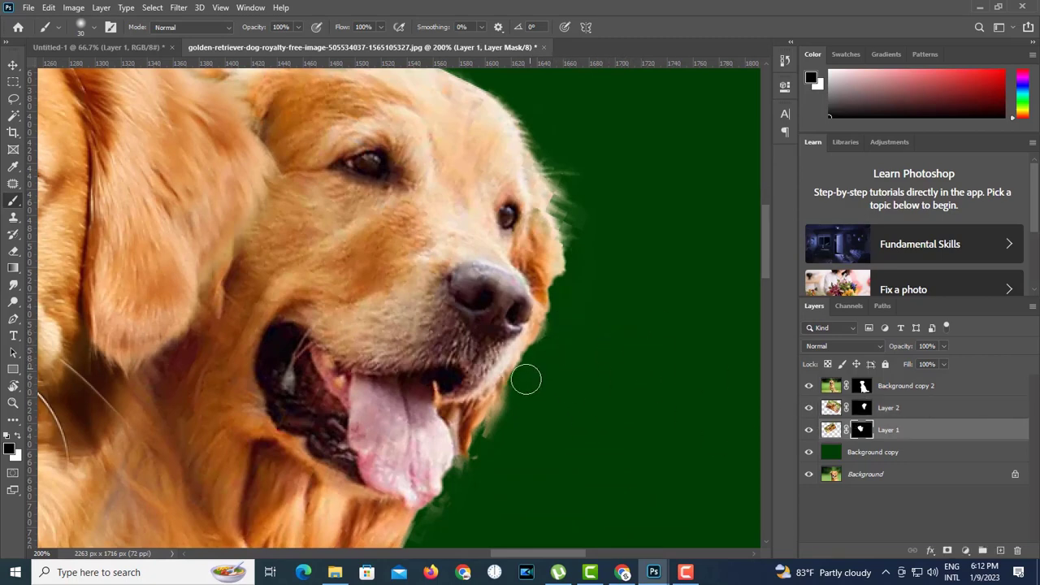
scroll(526, 379, "up", 3)
key("alt+bracketright")
scroll(533, 302, "left", 3)
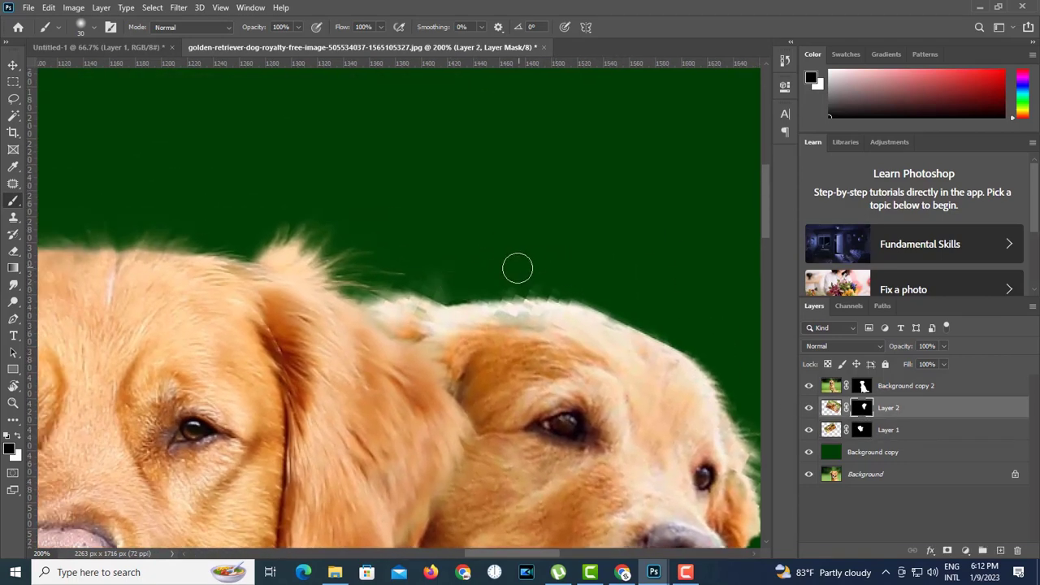
left_click_drag(203, 272, 453, 255)
left_click_drag(162, 313, 365, 204)
left_click_drag(390, 495, 319, 301)
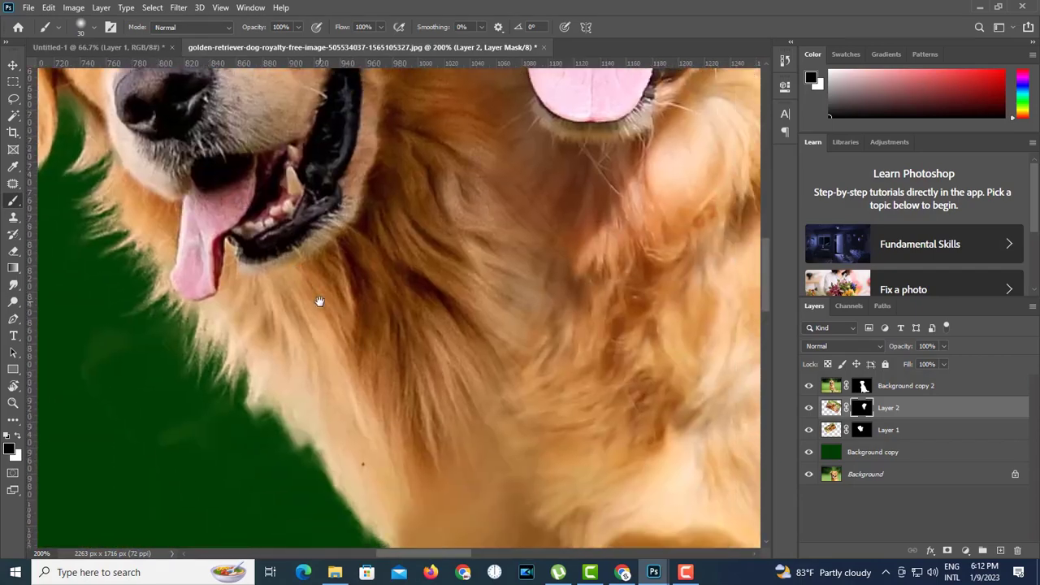
- Paint black on the Layer 1 mask with the 30 px brush to clear stray fur beside the left-hand dog's neck
key("ctrl+0")
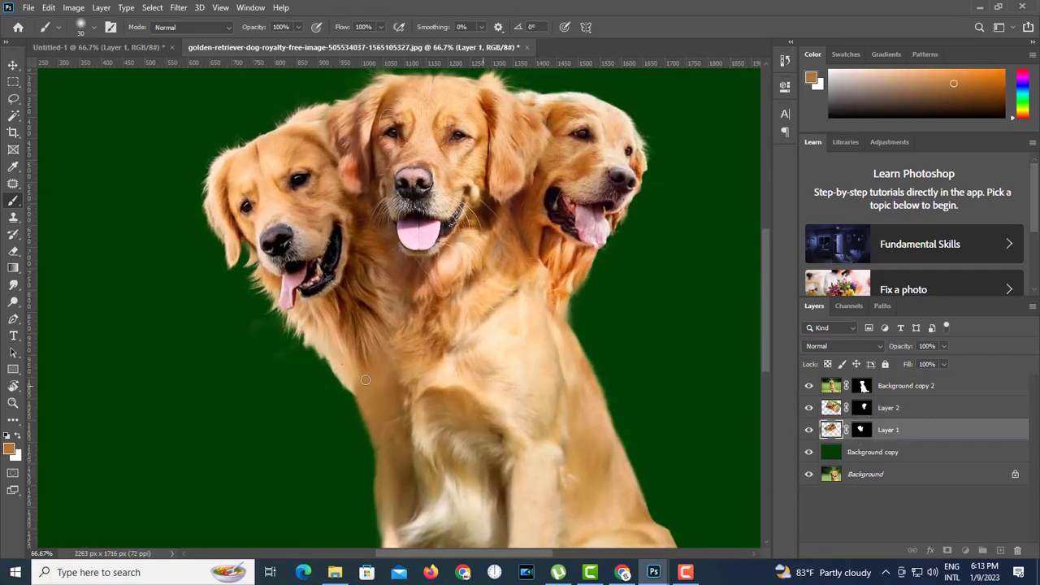
key("ctrl+backslash")
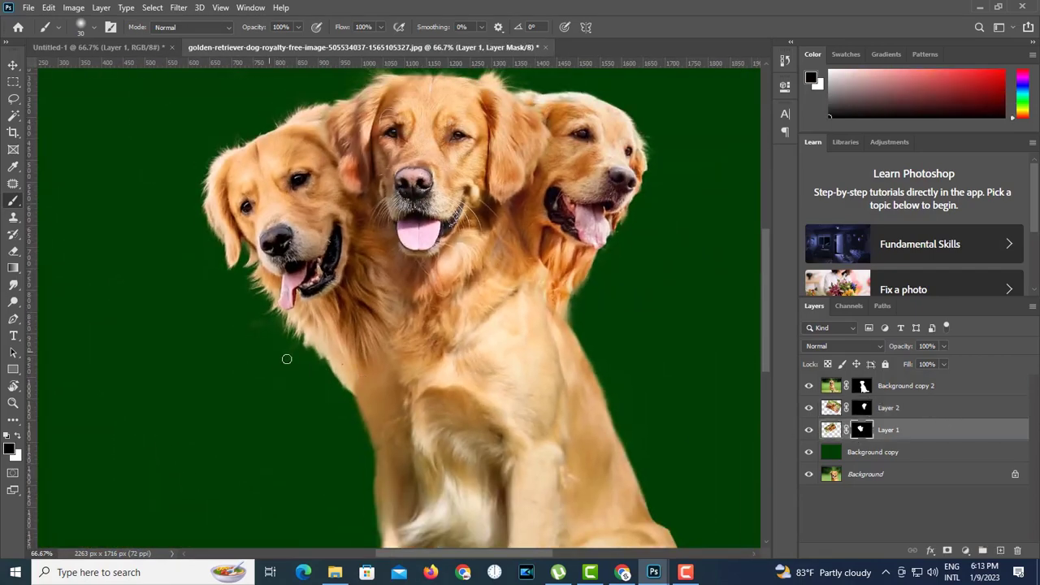
scroll(325, 393, "up", 2)
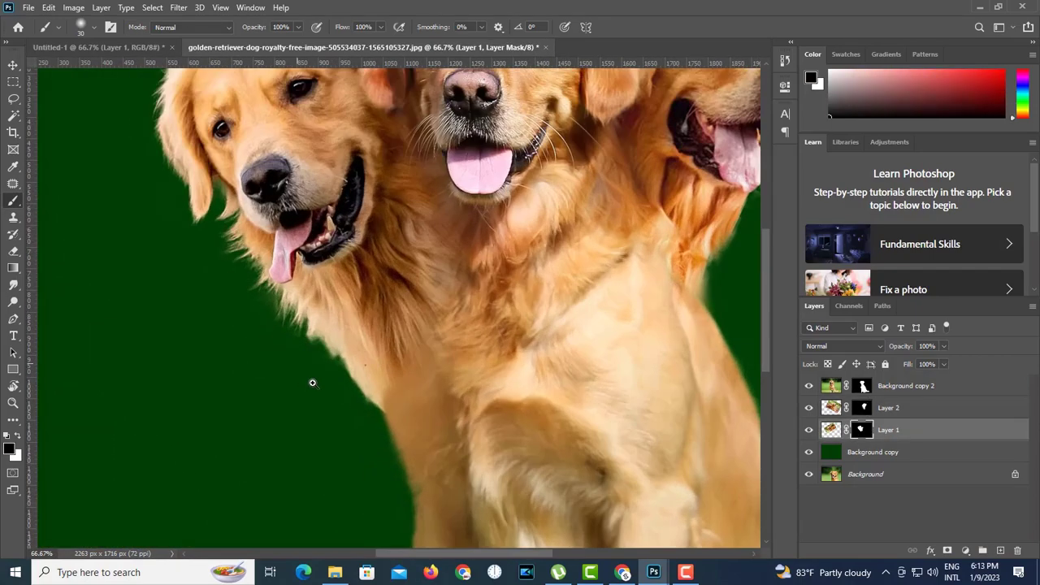
scroll(619, 377, "down", 2)
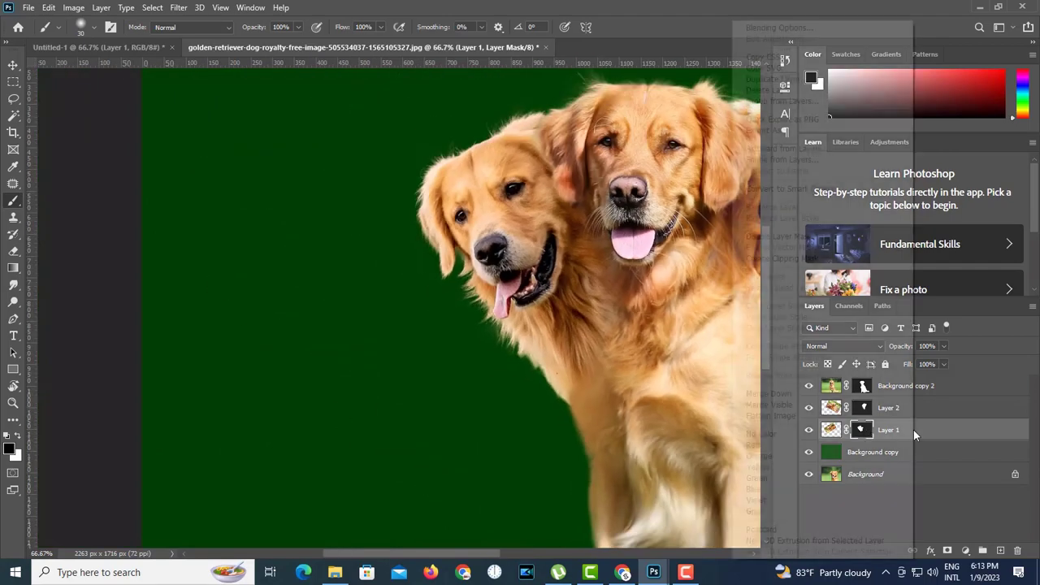
- Convert Layer 1 to a smart object and rasterize it, merging its mask into the pixels
right_click(913, 430)
left_click(843, 192)
right_click(851, 430)
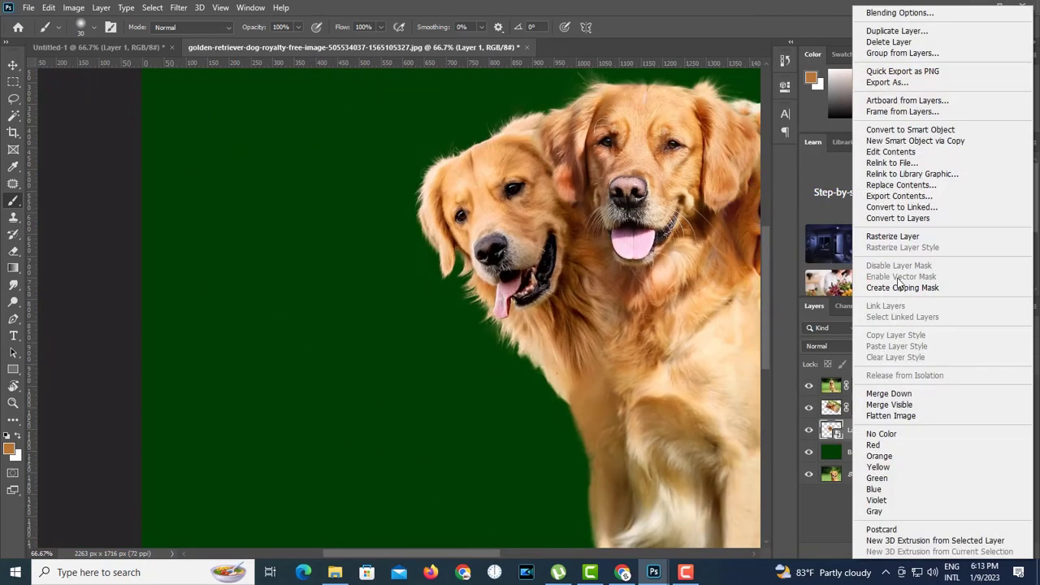
left_click(897, 237)
- Select a rectangular area around the left-hand dog's head, neck and upper chest on Layer 1
left_click_drag(571, 354, 460, 328)
scroll(406, 332, "down", 1)
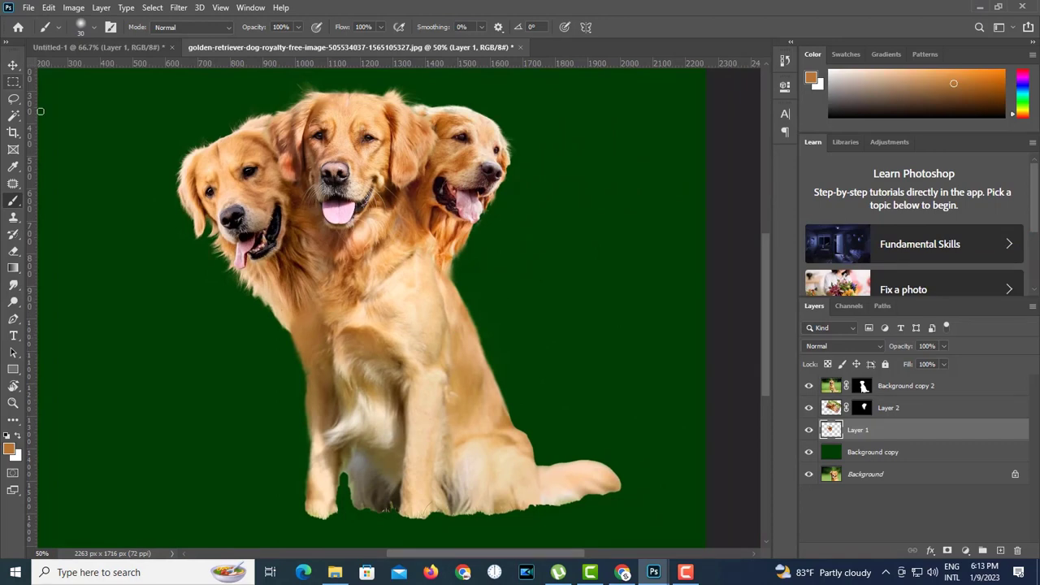
key("m")
mouse_move(147, 100)
left_mouse_down()
mouse_move(398, 317)
mouse_move(417, 388)
left_mouse_up()
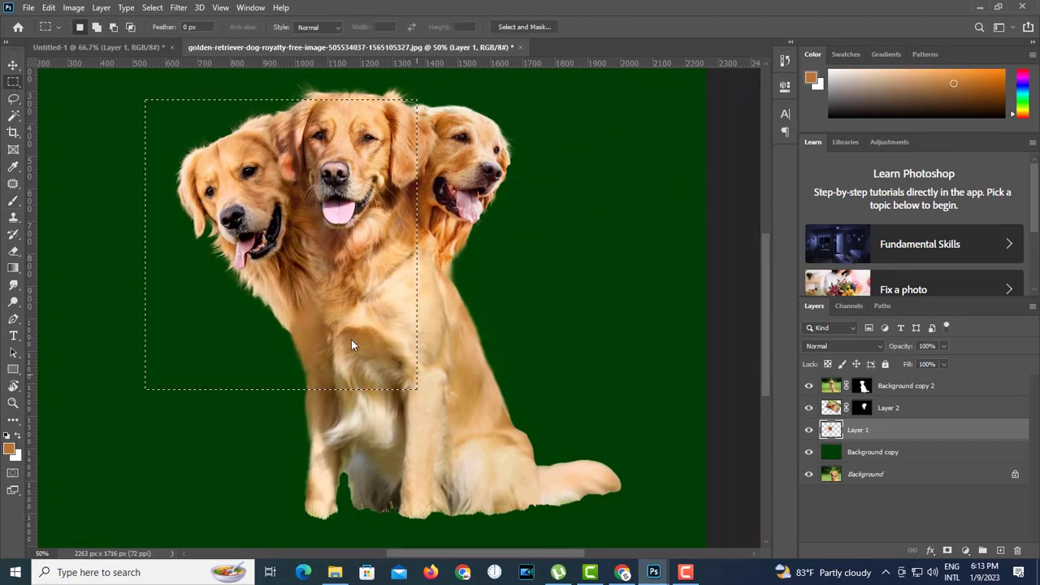
- Reshape the left-hand dog's lower neck edge in Liquify using Forward Warp at brush size 200, apply it, and deselect
key("ctrl+shift+x")
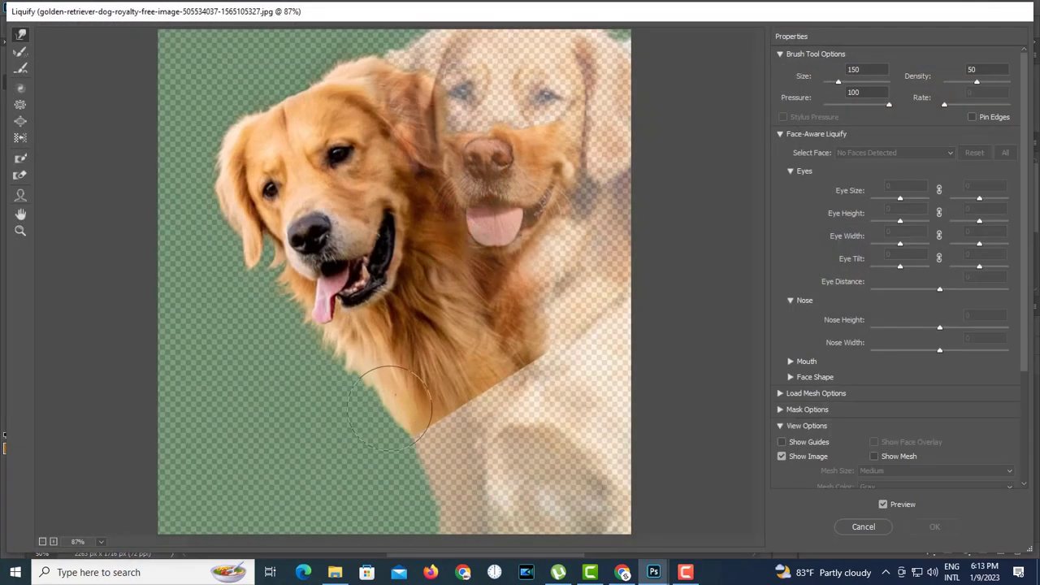
key("bracketright")
key("bracketright")
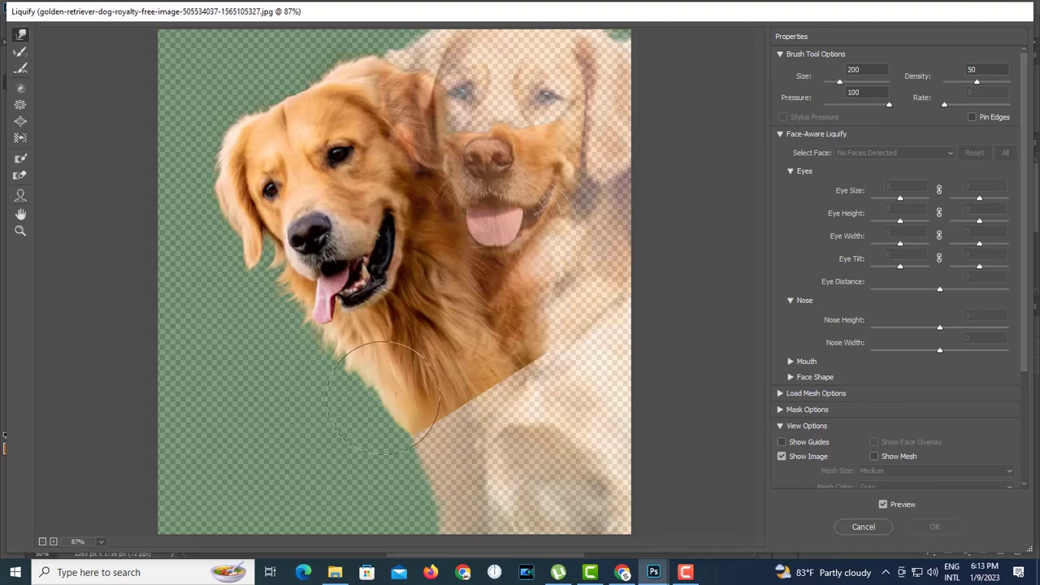
mouse_move(384, 396)
left_mouse_down()
mouse_move(375, 377)
mouse_move(382, 422)
left_mouse_up()
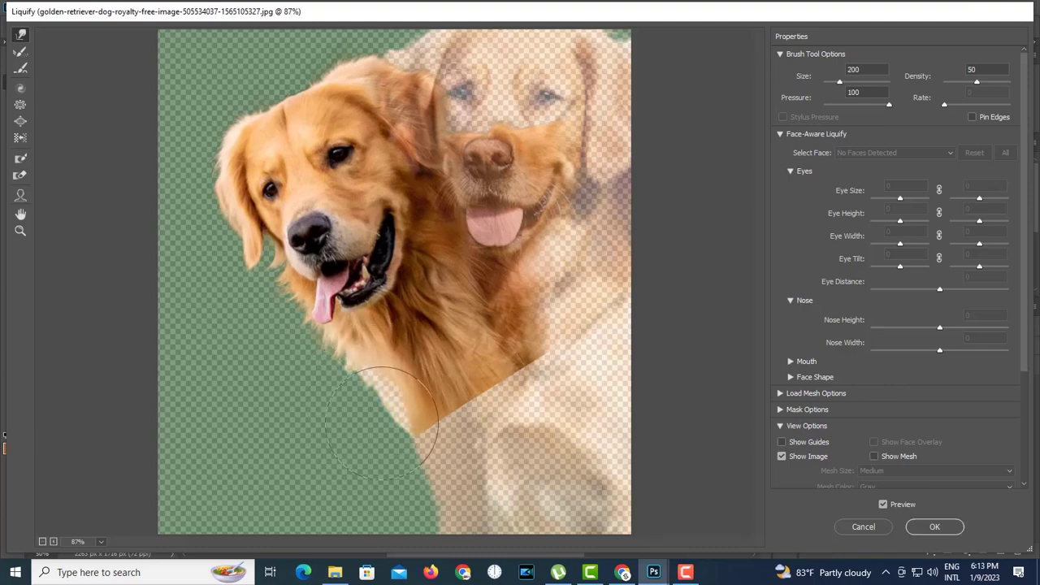
left_click(934, 526)
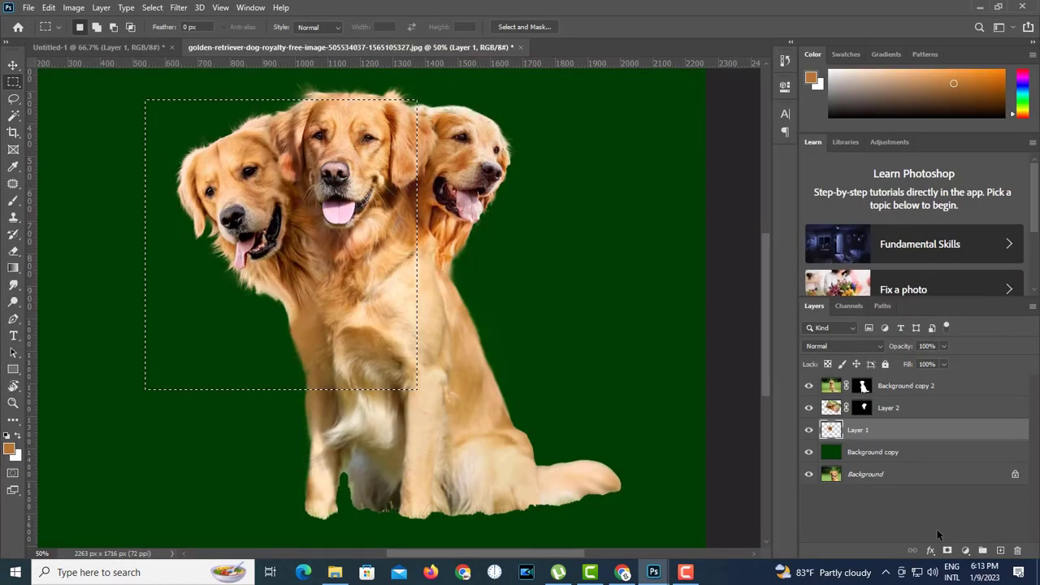
key("ctrl+d")
- Sample the light neck fur colour and tint the left-hand shoulder edge on Background copy 2, using a 90 px brush at 15% opacity
scroll(417, 406, "up", 1)
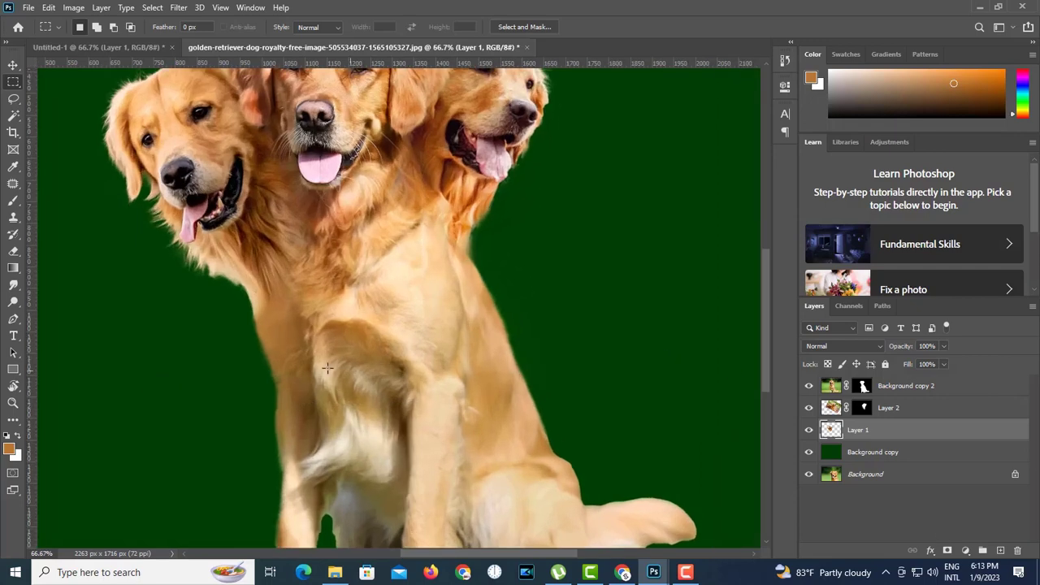
scroll(350, 358, "up", 1)
left_click(13, 166)
left_click(269, 289)
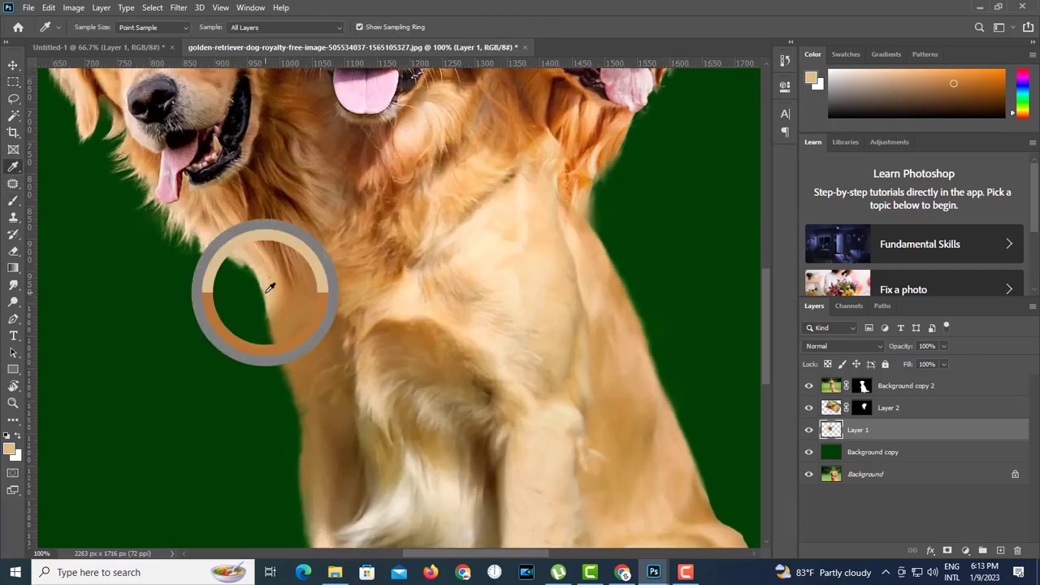
left_click(832, 388)
left_click(13, 200)
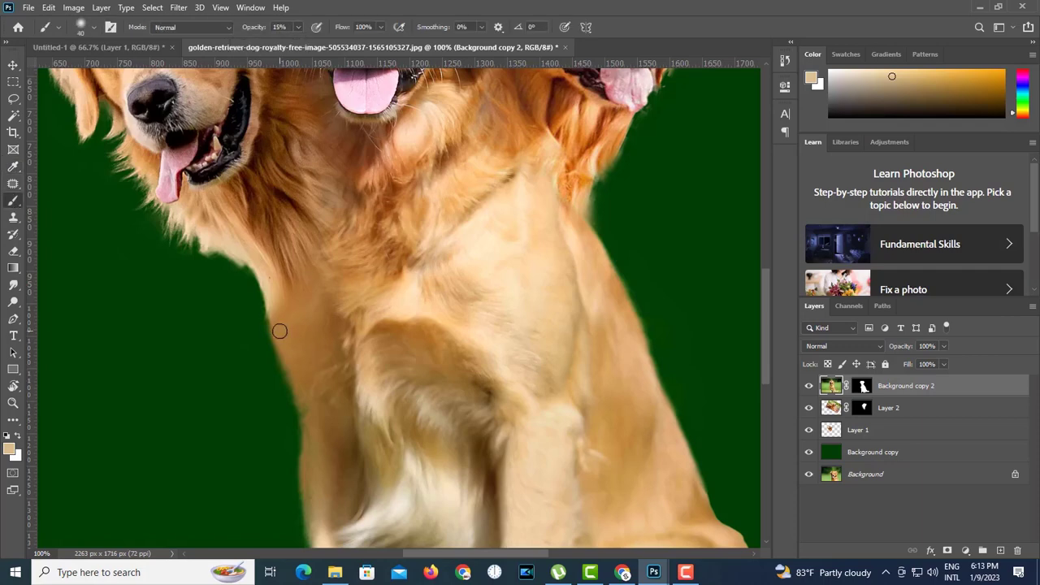
key("bracketright")
key("bracketright")
key("bracketright")
key("bracketright")
key("bracketright")
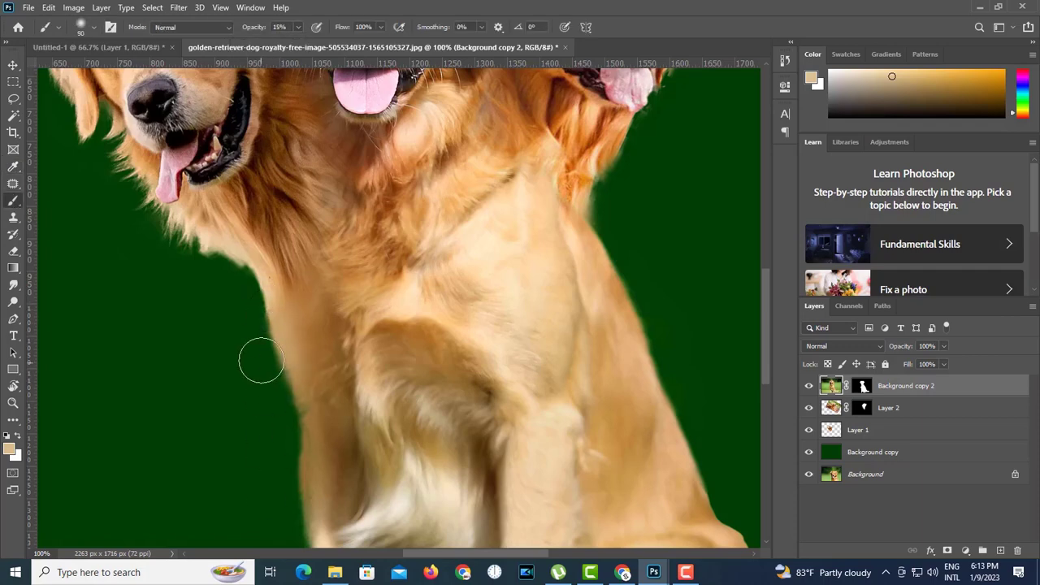
- Hide the green Background copy layer, and duplicate Background copy 2 so one masked copy sits below Layer 1
key("ctrl+minus")
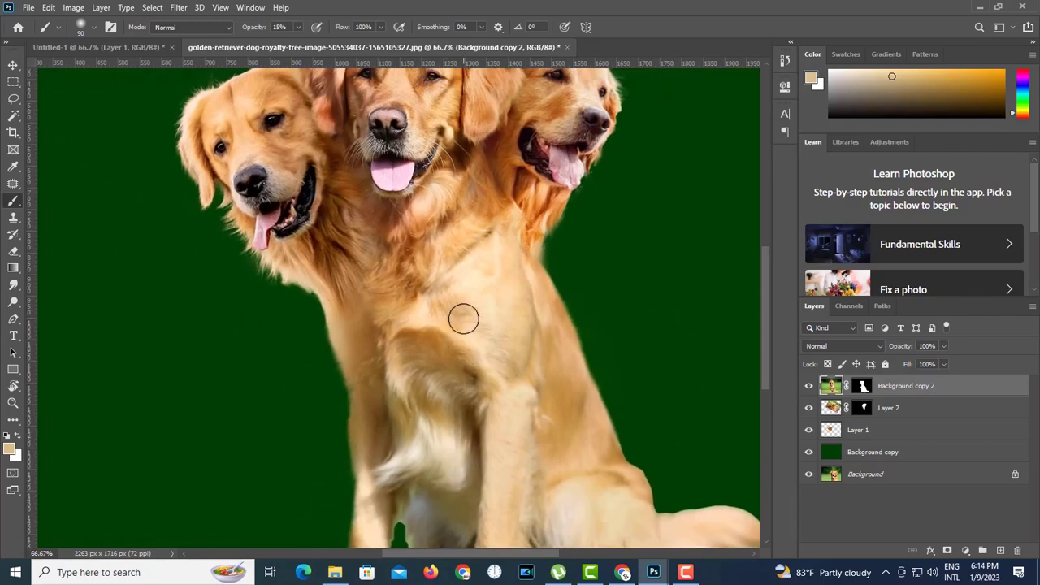
left_click_drag(568, 293, 543, 365)
scroll(561, 341, "up", 2)
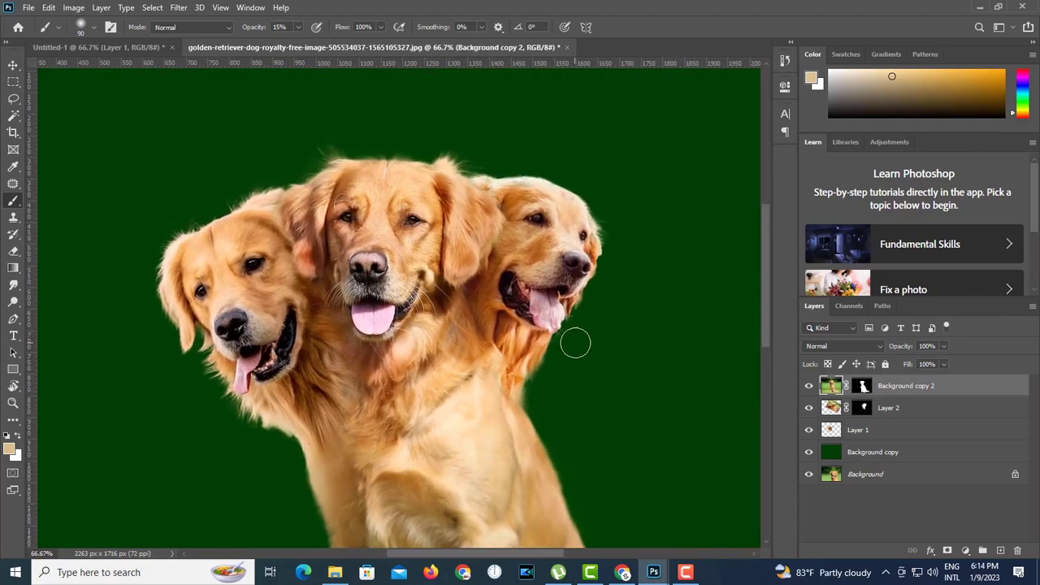
scroll(557, 377, "down", 1)
scroll(536, 431, "down", 1)
scroll(560, 427, "down", 1)
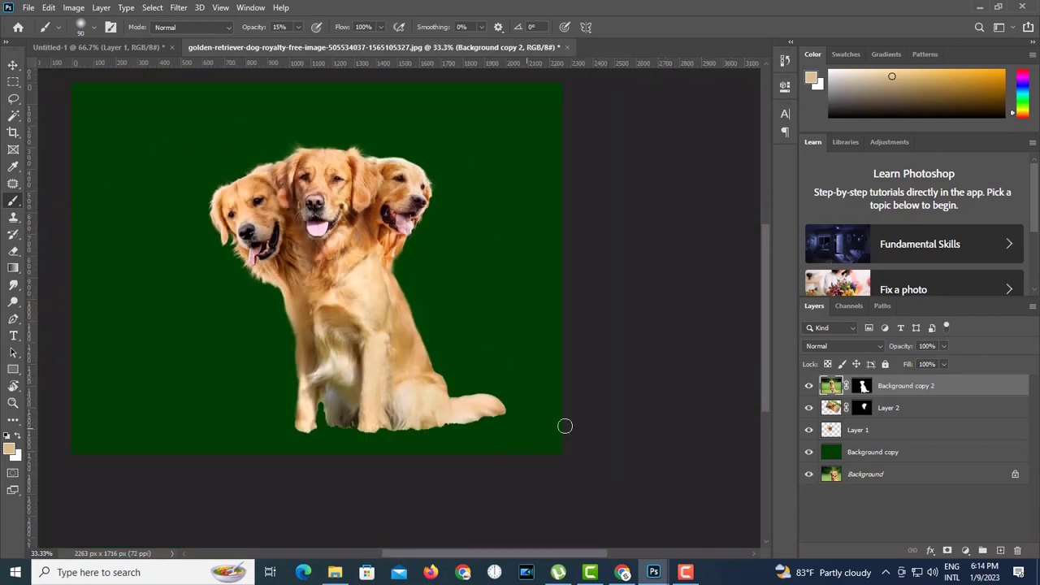
left_click(809, 452)
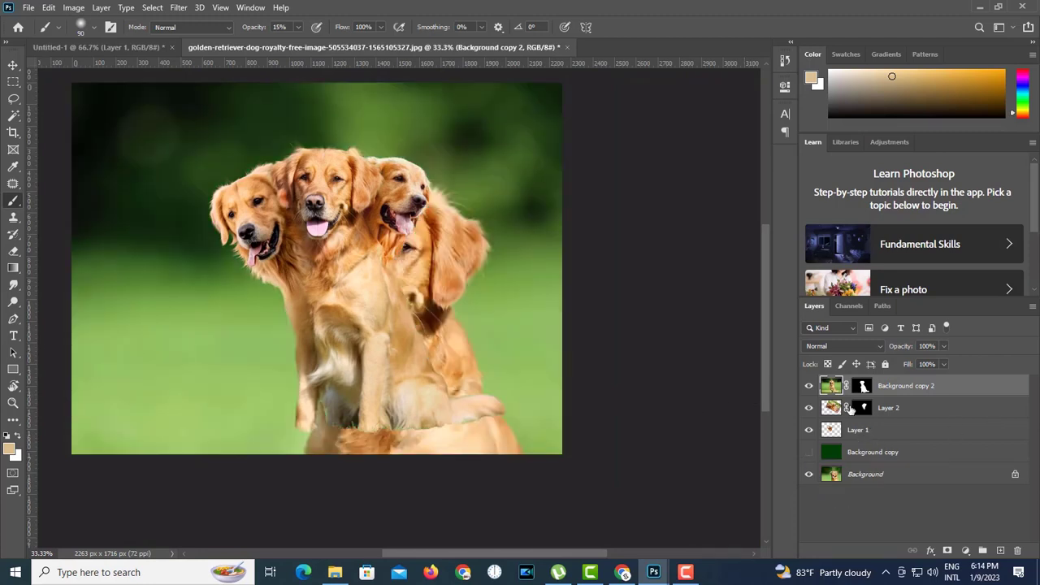
left_click_drag(962, 396, 1000, 550)
- Try to apply the layer mask of Background copy 2 below Layer 1, and undo it
left_click_drag(830, 412, 1017, 550)
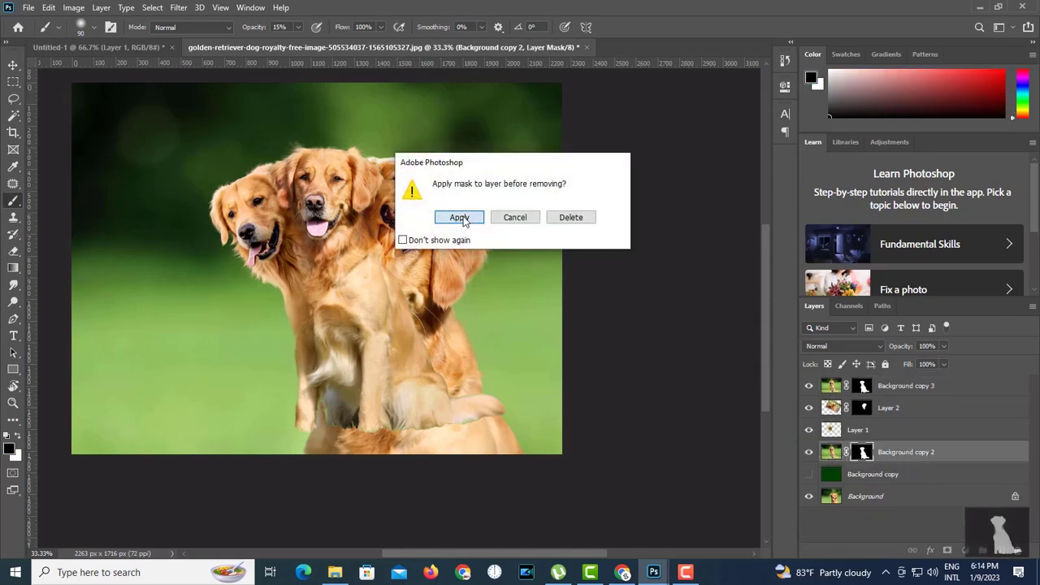
left_click(465, 215)
key("ctrl+z")
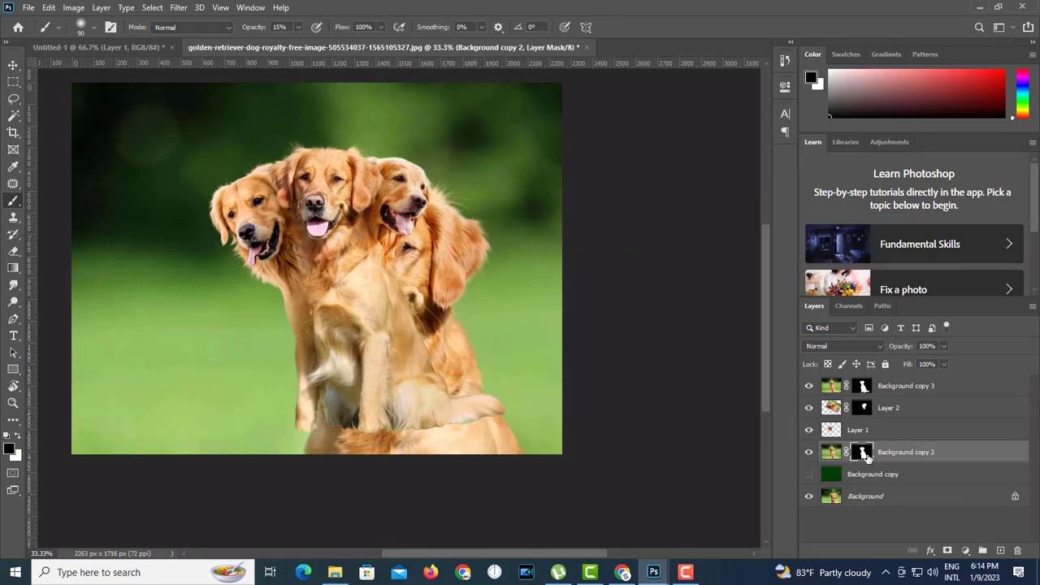
- Try inverting the layer mask of Background copy 2 back and forth to compare the original photo background behind the dogs
key("ctrl+i")
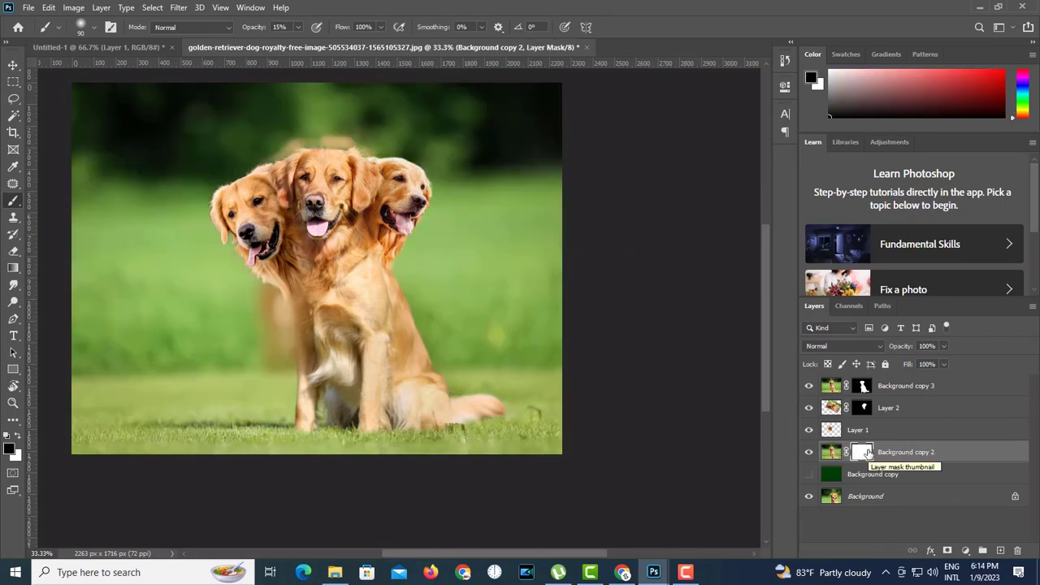
key("ctrl+i")
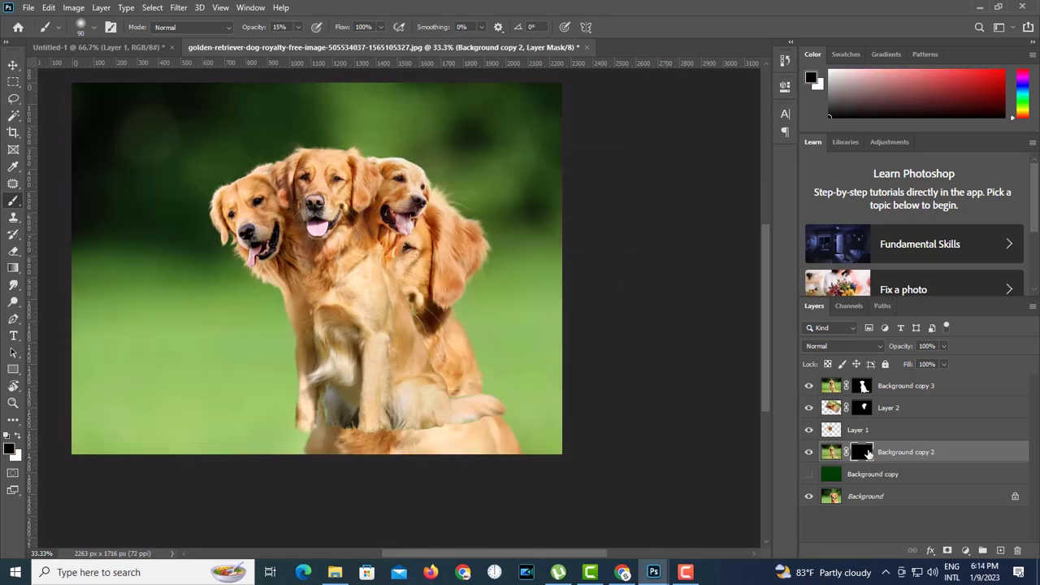
key("ctrl+i")
key("ctrl+i")
key("ctrl+i")
key("ctrl+i")
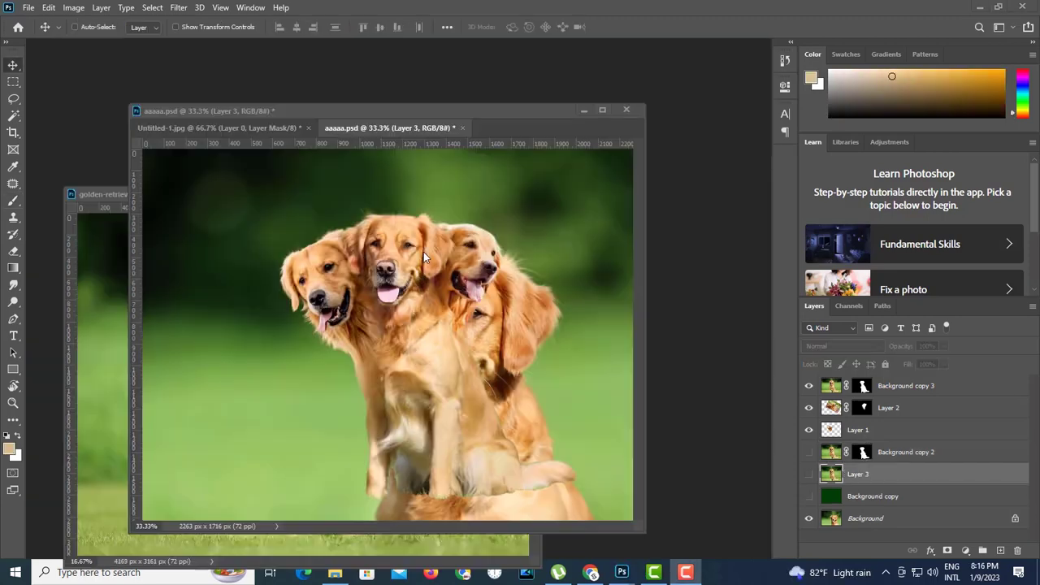
- Display aaaaa.psd in full-screen mode and make Layer 3 visible to restore the grass background, and inspect the three-headed dog up close
left_click(572, 346)
key("f")
left_click(808, 495)
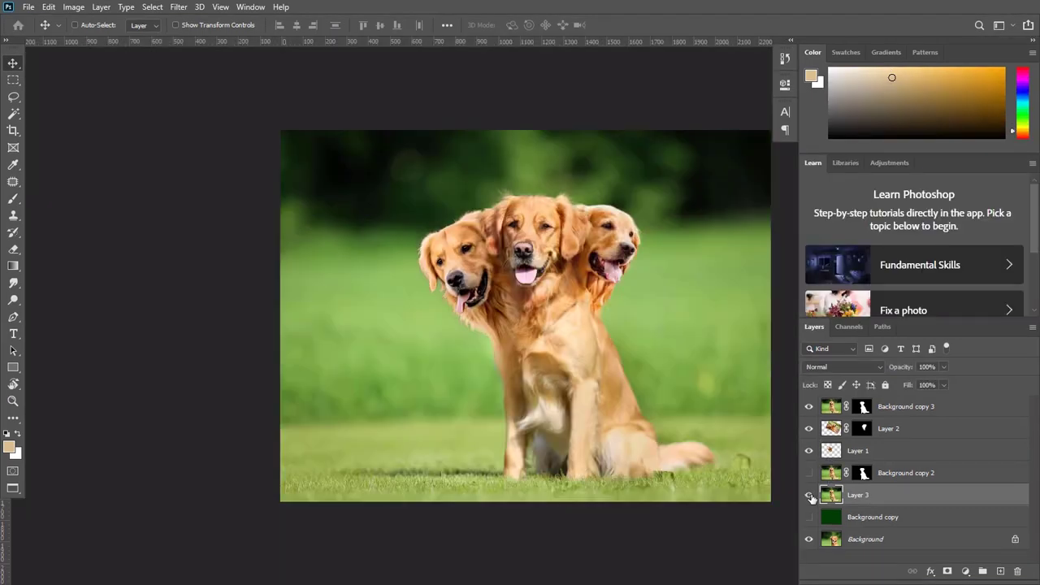
left_click_drag(649, 411, 575, 406)
left_click_drag(490, 319, 492, 296)
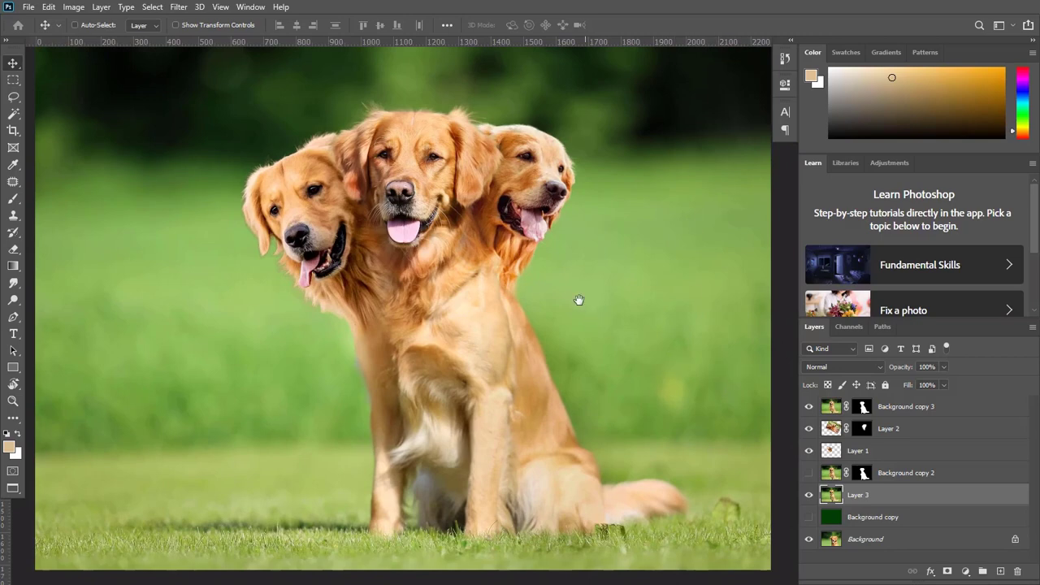
left_click_drag(591, 322, 583, 313)
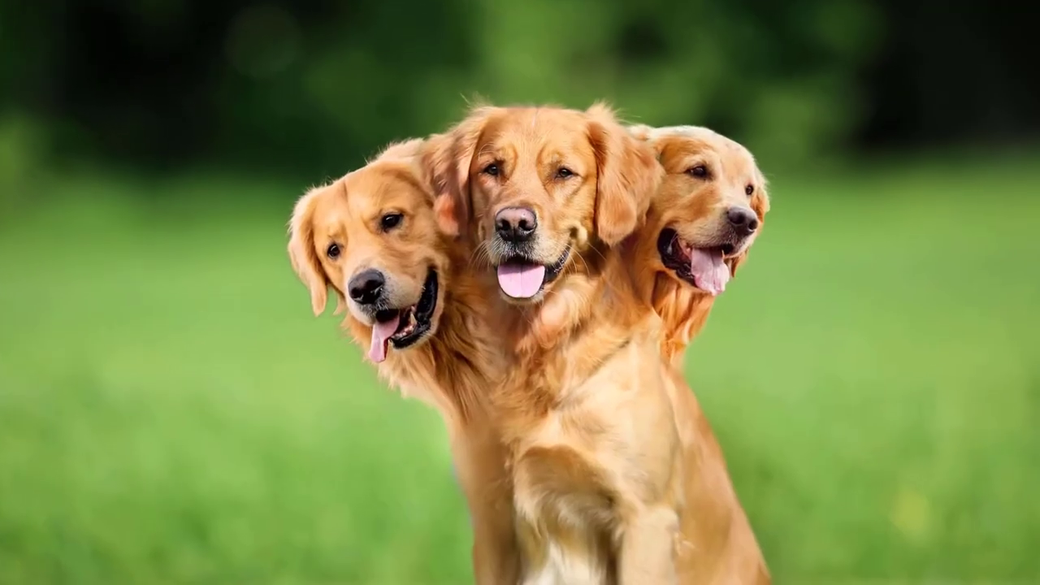